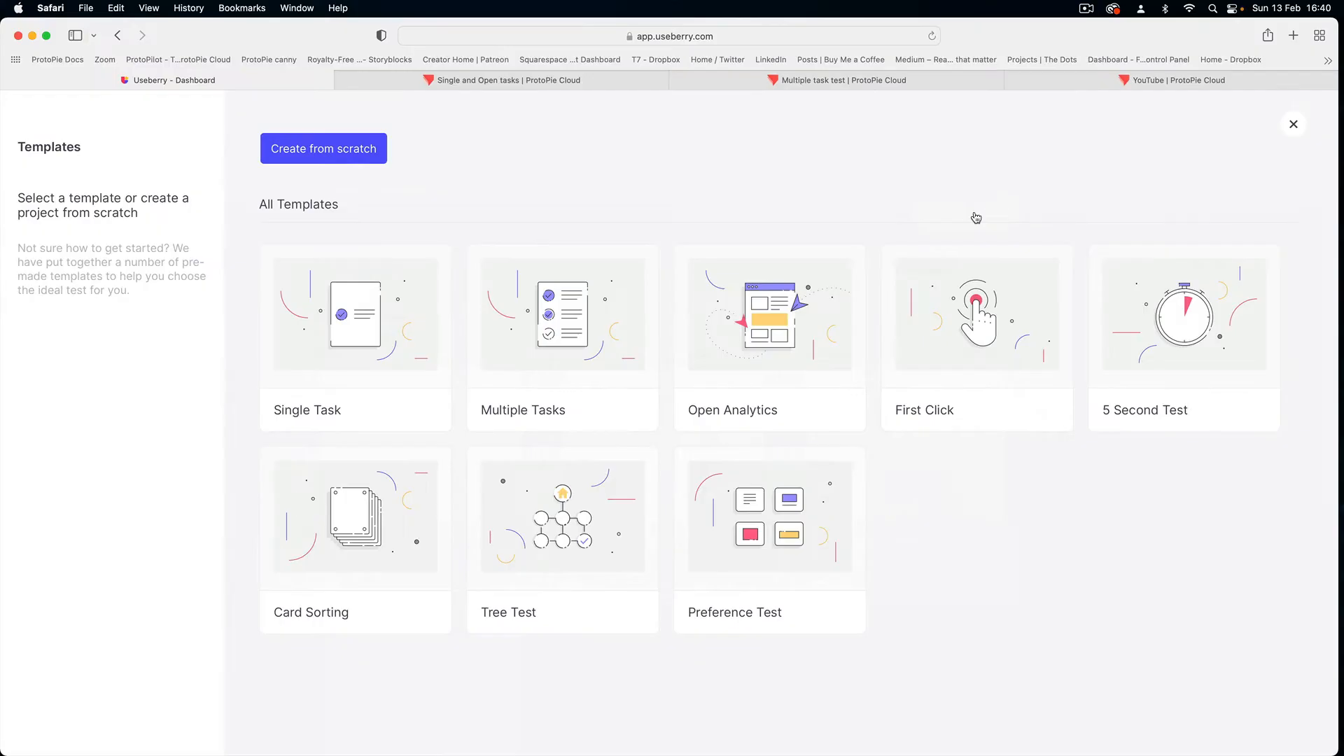
Create a new project from the Single Task template
{"action": "left_click", "coordinate": [354, 356]}
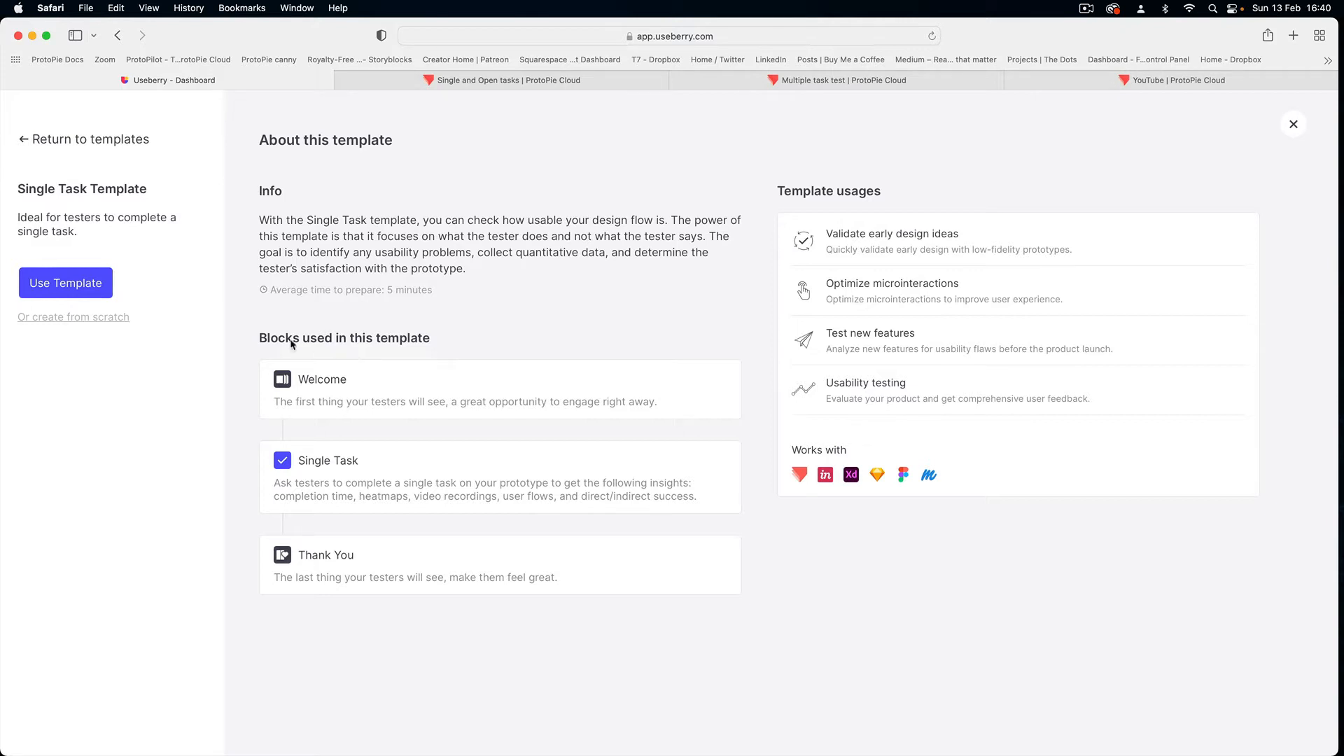
{"action": "left_click", "coordinate": [86, 290]}
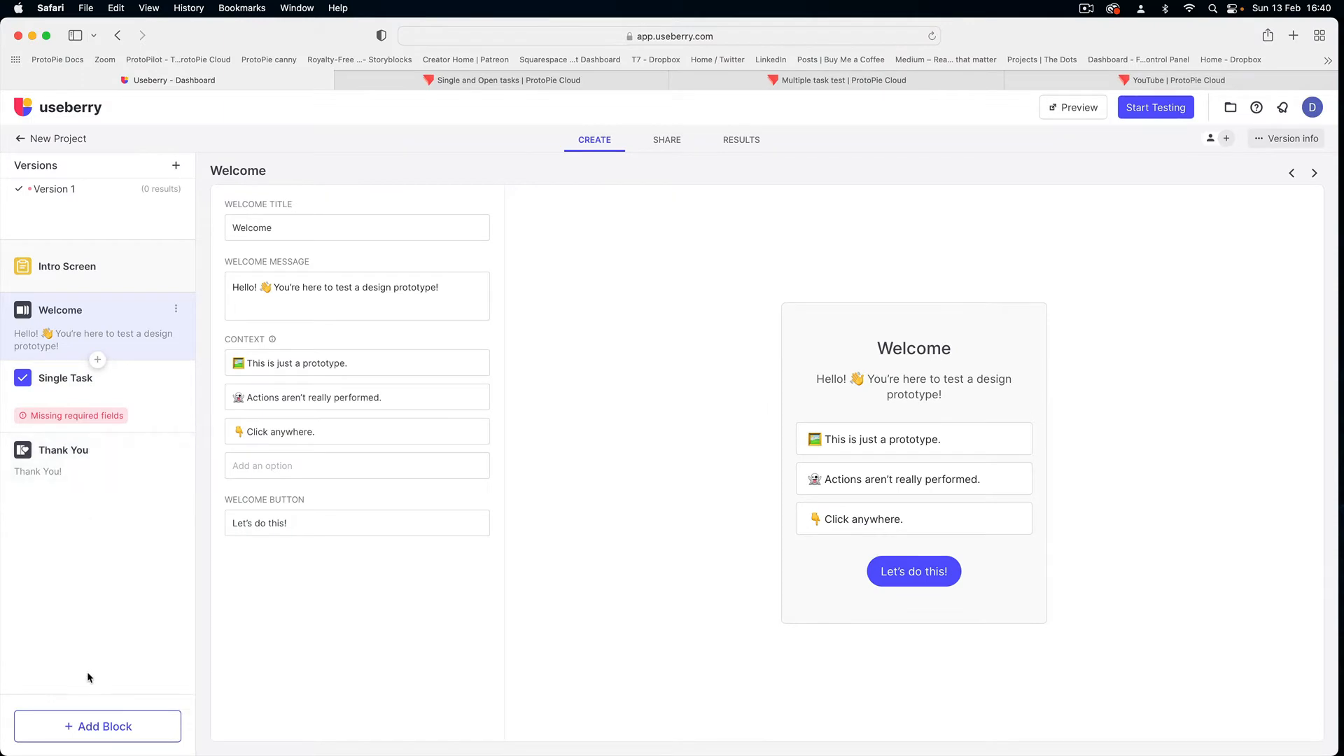
Look through the block types available for the project, including those that can be inserted after the Welcome block
{"action": "left_click", "coordinate": [91, 733]}
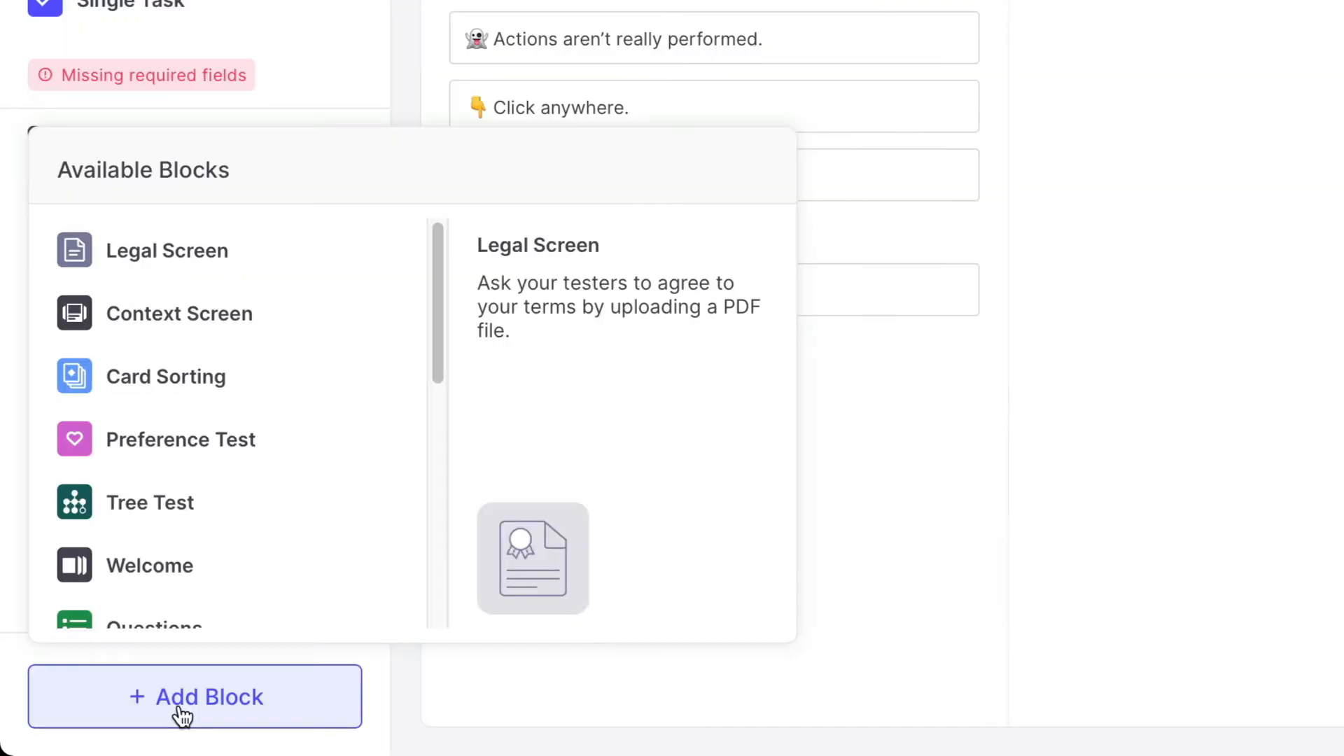
{"action": "left_click_drag", "start_coordinate": [437, 375], "coordinate": [407, 283]}
{"action": "left_click", "coordinate": [896, 467]}
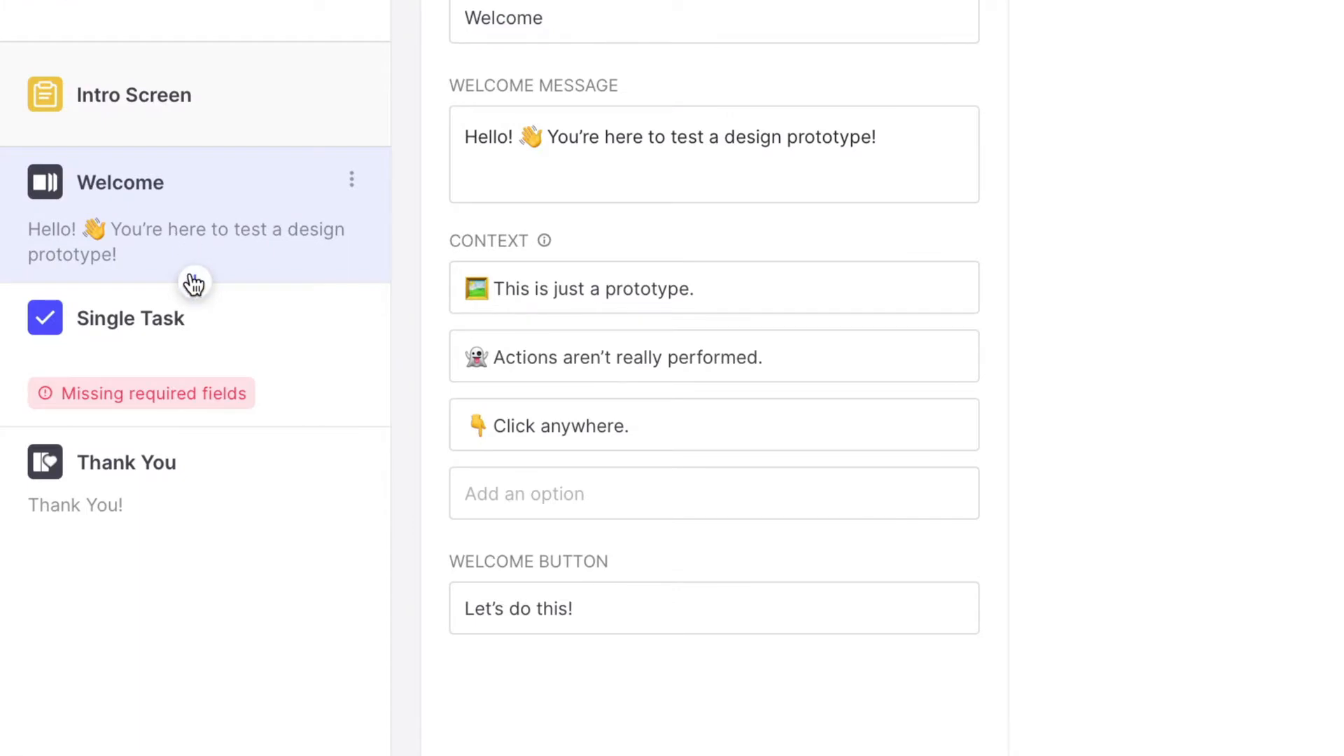
{"action": "left_click", "coordinate": [194, 282]}
{"action": "left_click", "coordinate": [1092, 540]}
{"action": "left_click", "coordinate": [195, 283]}
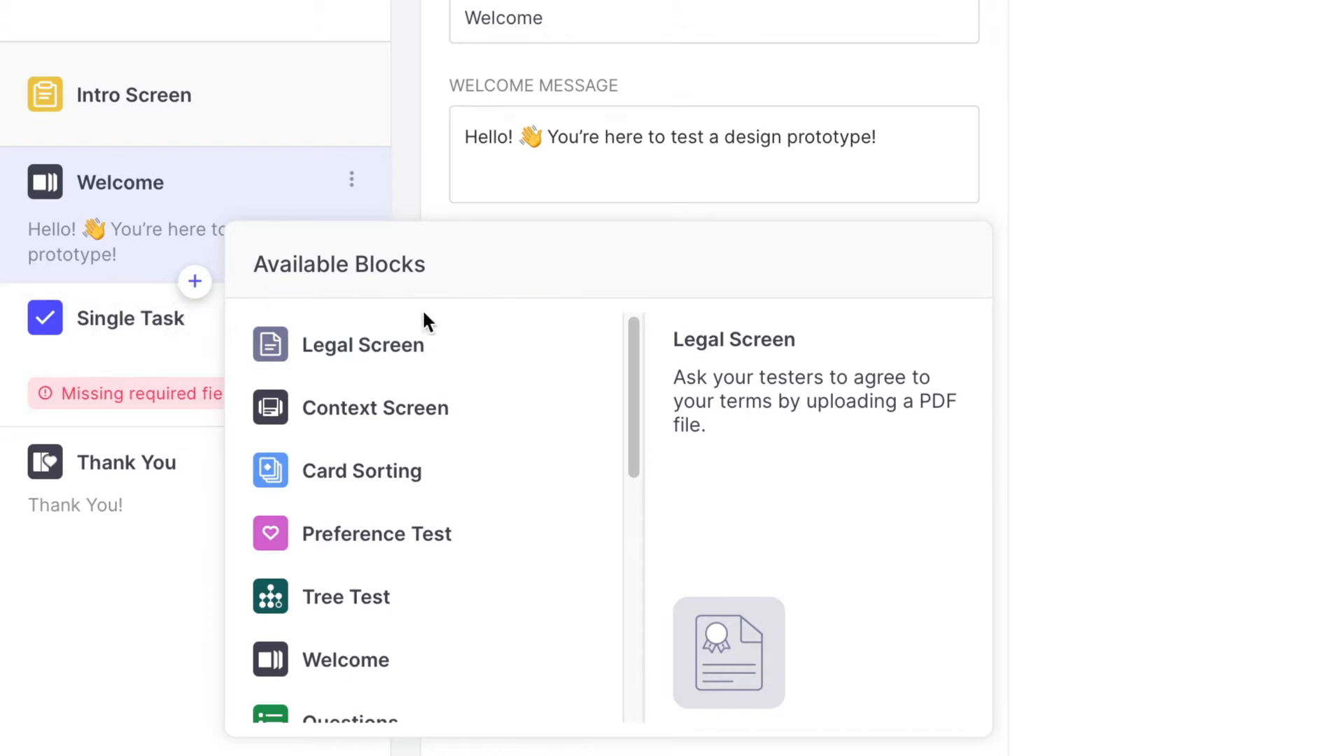
{"action": "left_click", "coordinate": [1196, 616]}
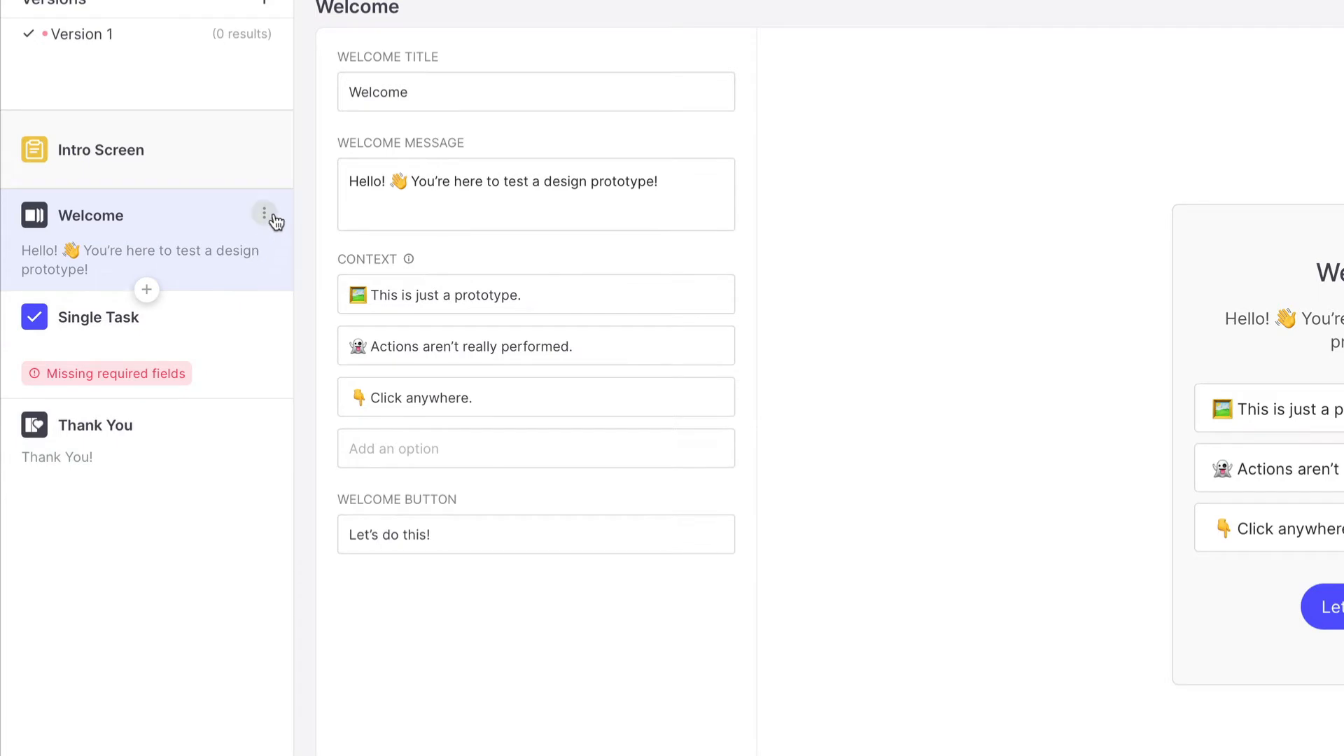
Delete the Welcome block from the project
{"action": "left_click", "coordinate": [266, 219]}
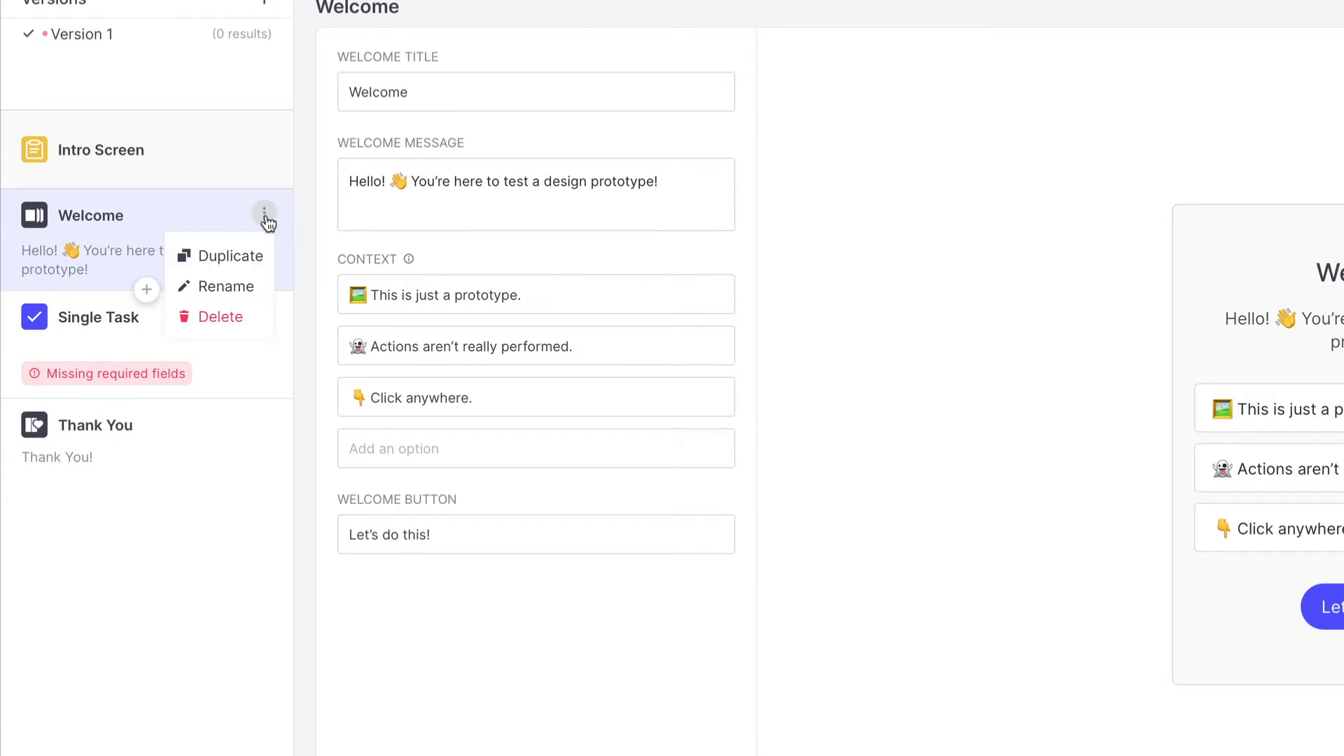
{"action": "left_click", "coordinate": [224, 315]}
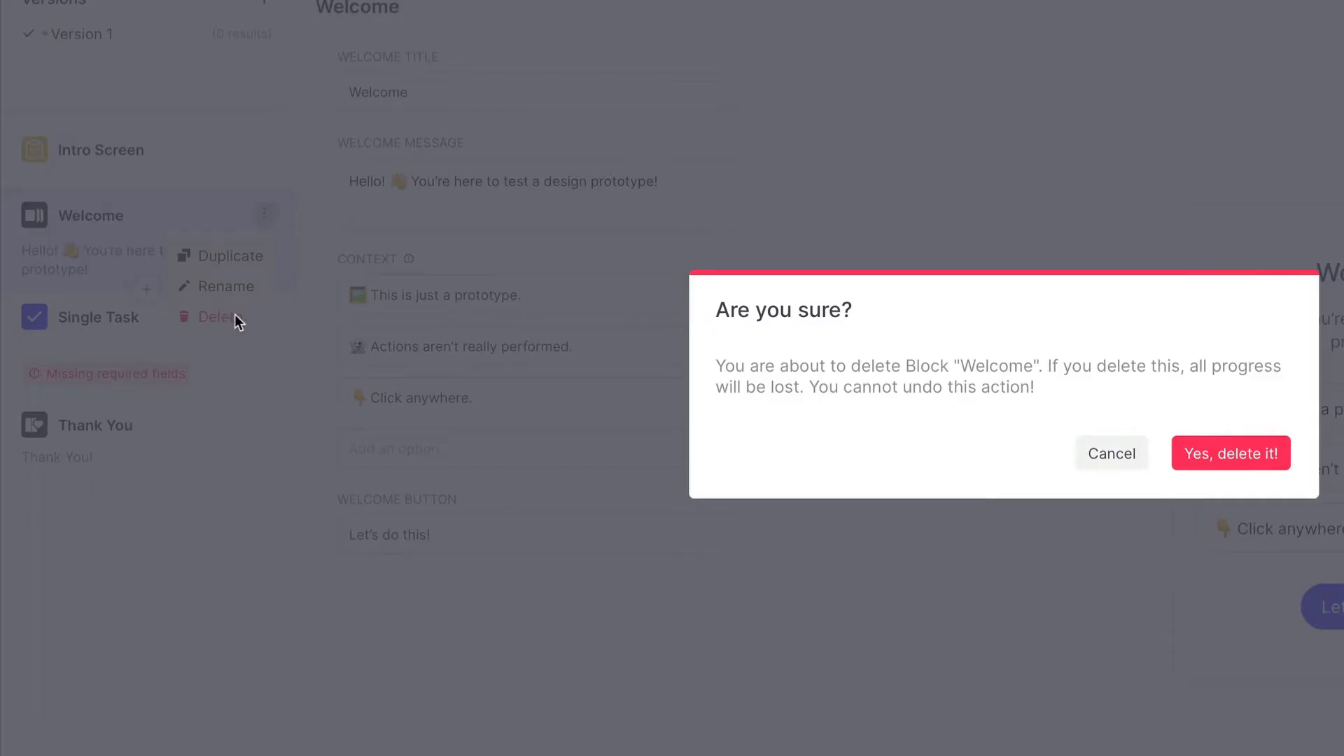
{"action": "left_click", "coordinate": [1214, 461]}
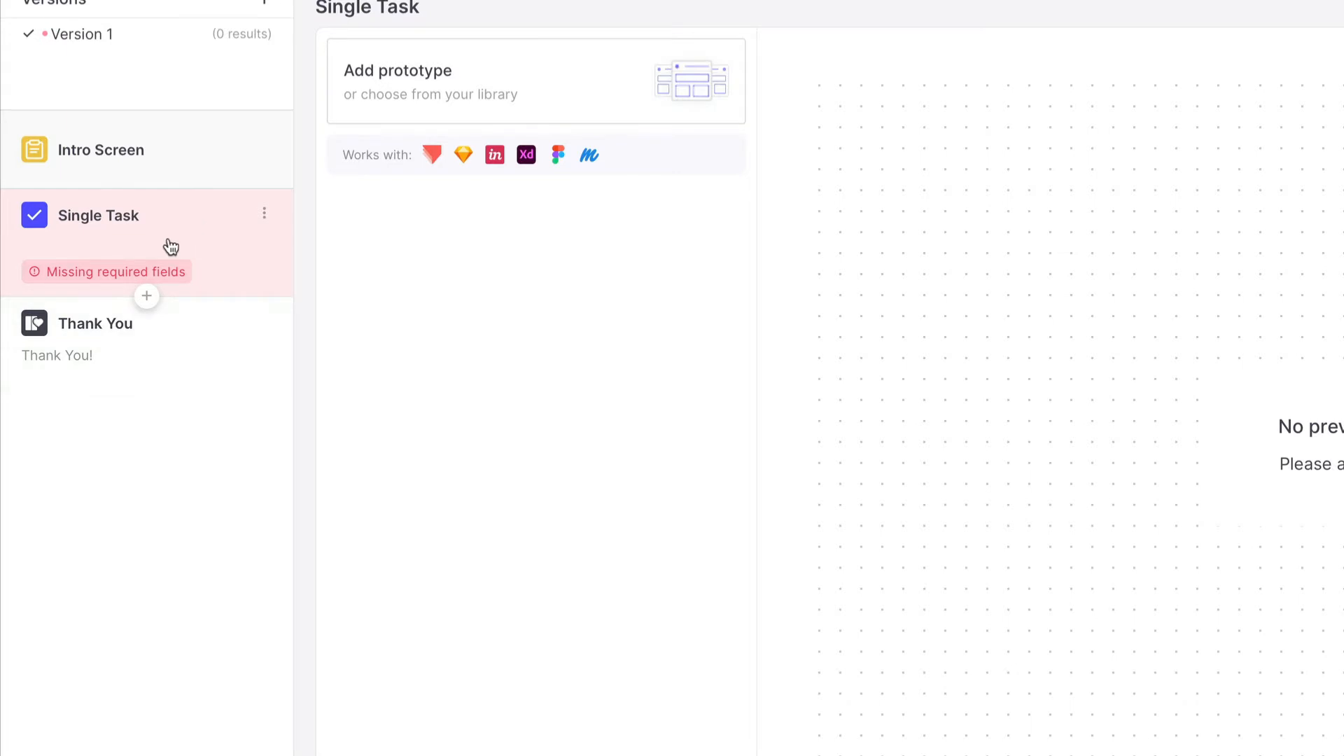
Add a Context Screen block and place it between the Intro Screen and the Single Task block
{"action": "left_click", "coordinate": [148, 297]}
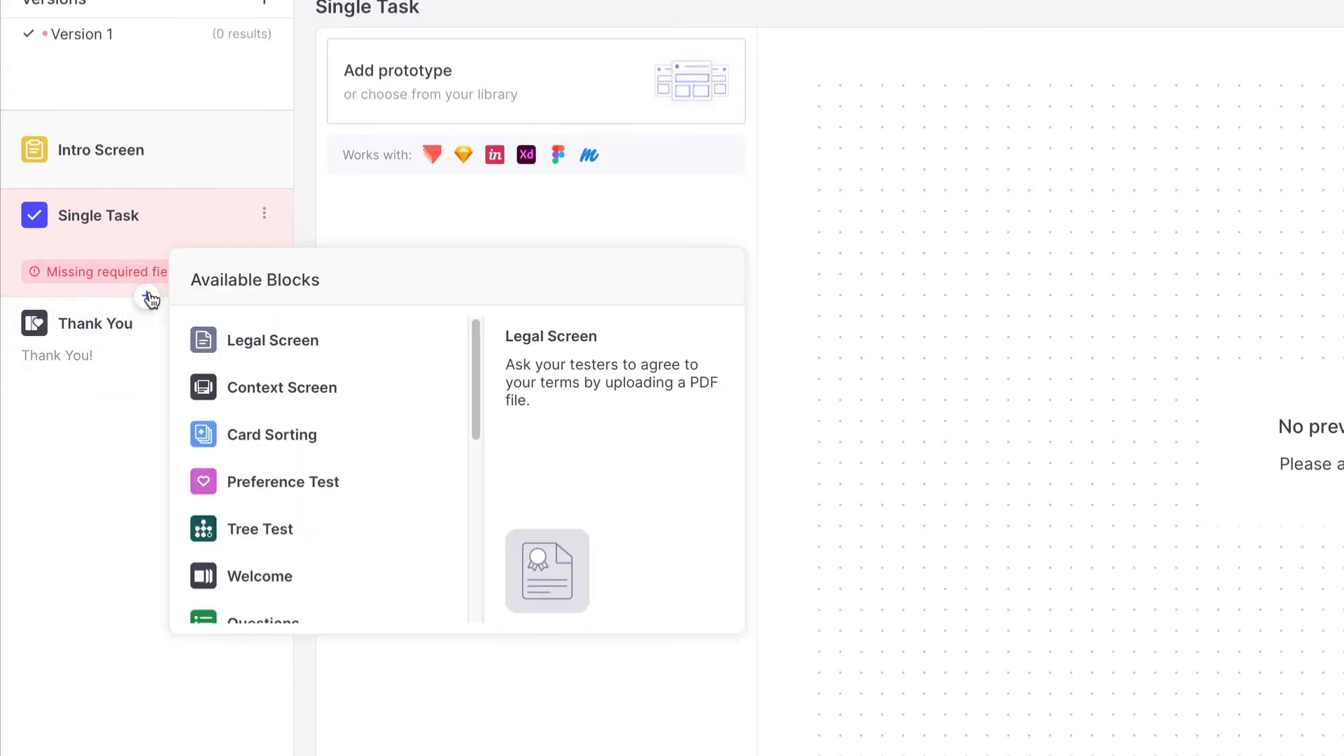
{"action": "left_click", "coordinate": [262, 390]}
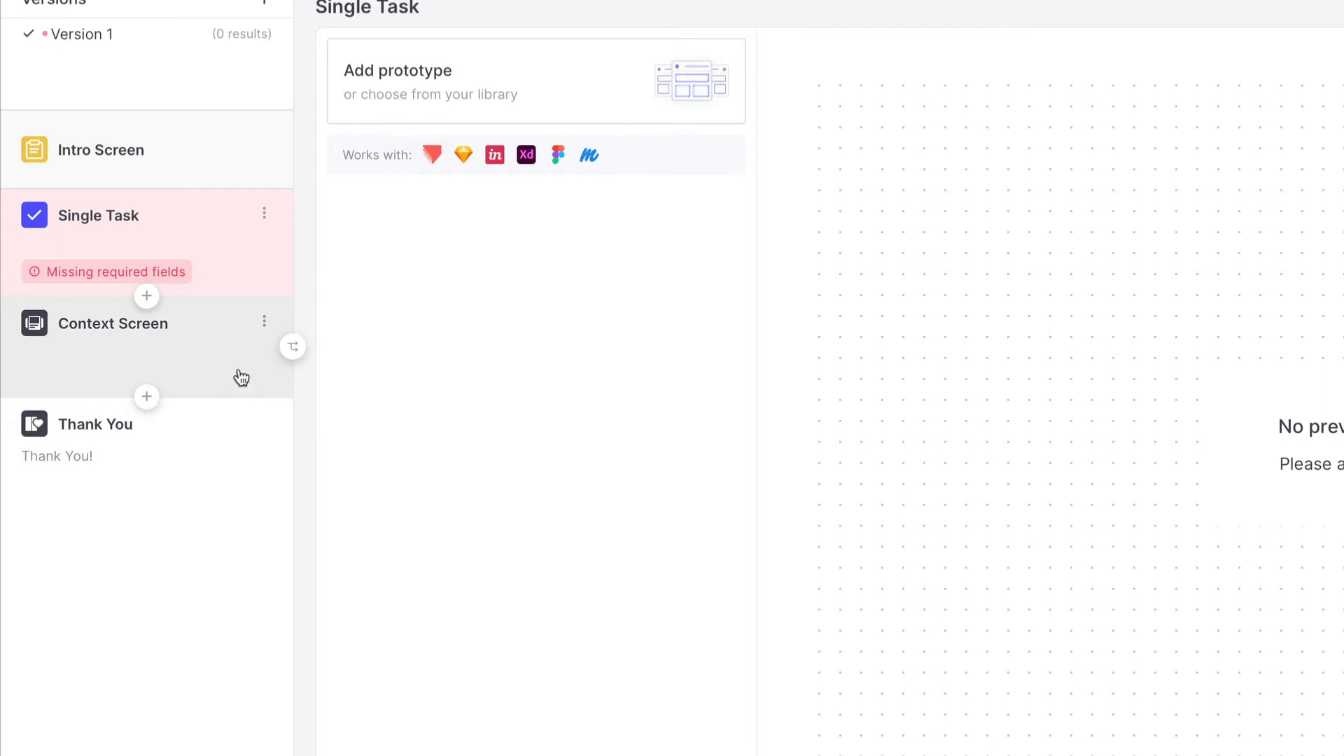
{"action": "left_click_drag", "start_coordinate": [125, 278], "coordinate": [38, 226]}
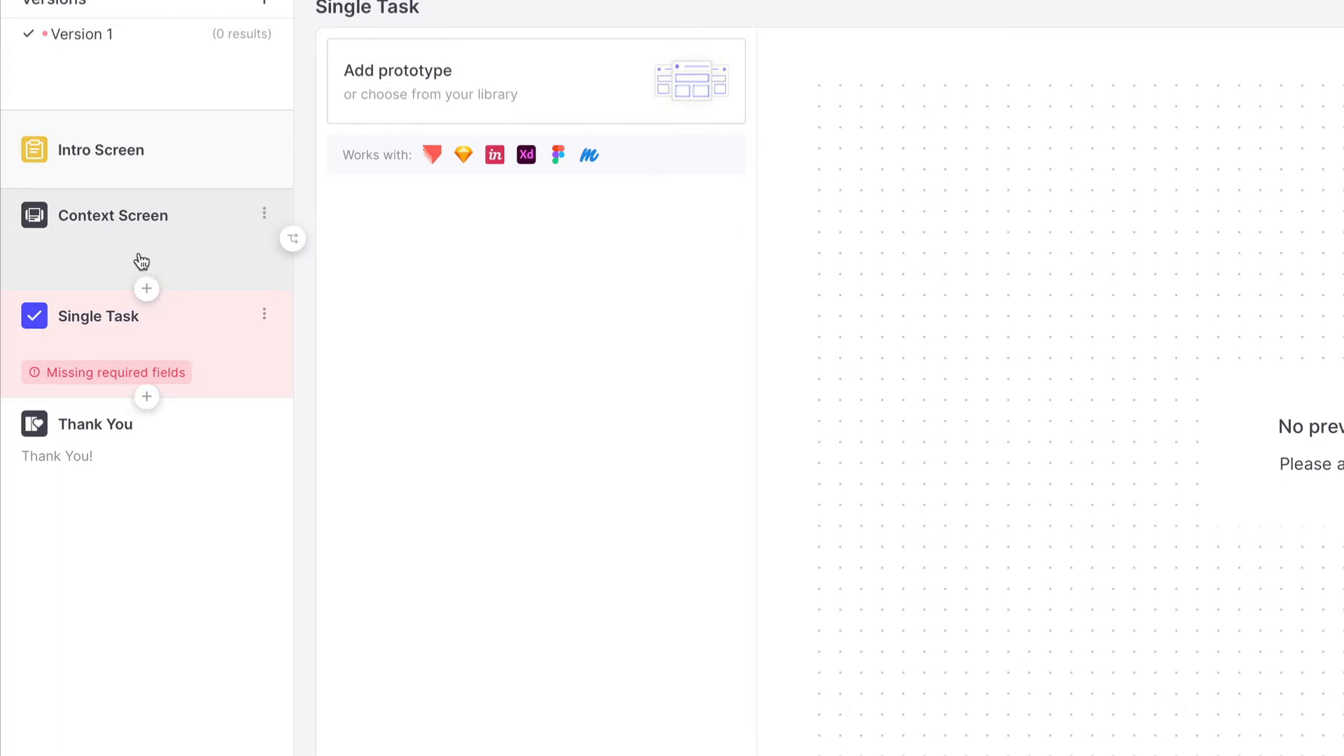
Title the Context Screen block "Instructions"
{"action": "left_click", "coordinate": [104, 233]}
{"action": "left_click", "coordinate": [390, 94]}
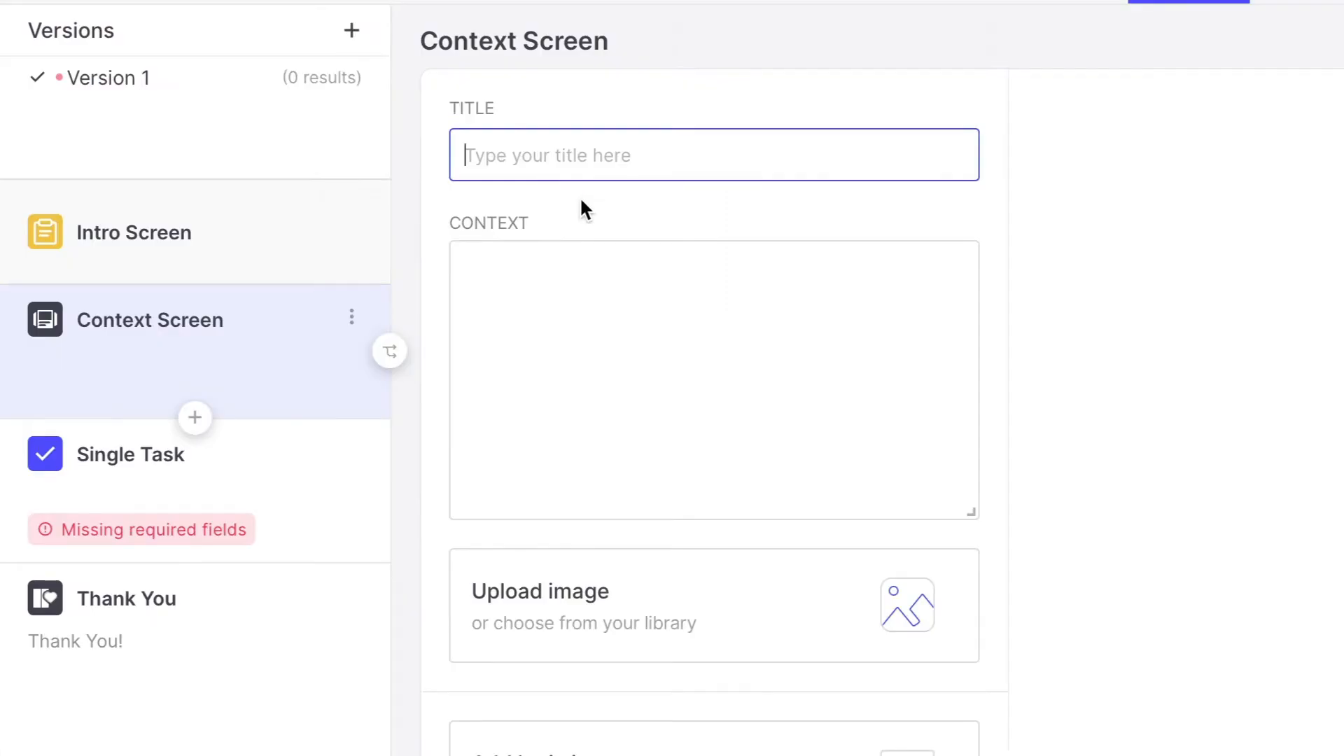
{"action": "type", "text": "In"}
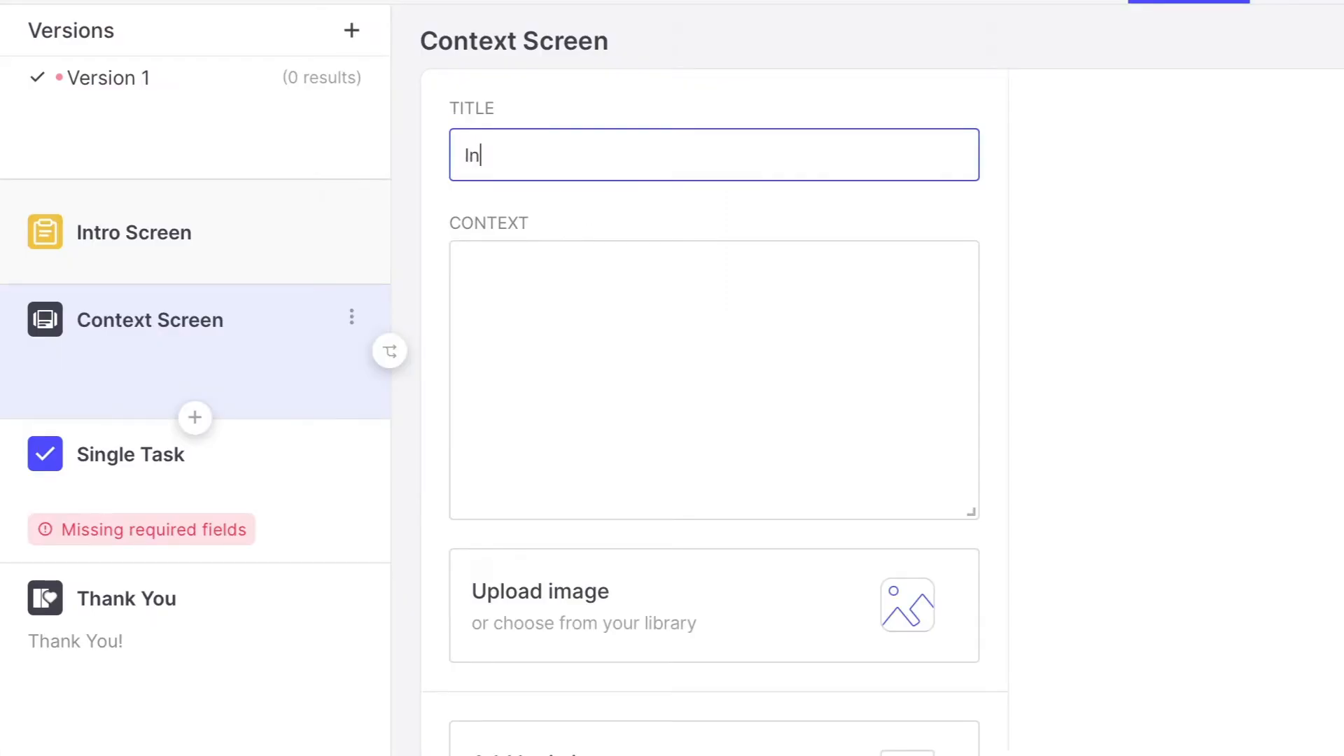
{"action": "type", "text": "structions"}
Fill in the context text introducing the streaming video app and scenario tasks, ending with "Note that we are testing the app and not you."
{"action": "left_click", "coordinate": [616, 299]}
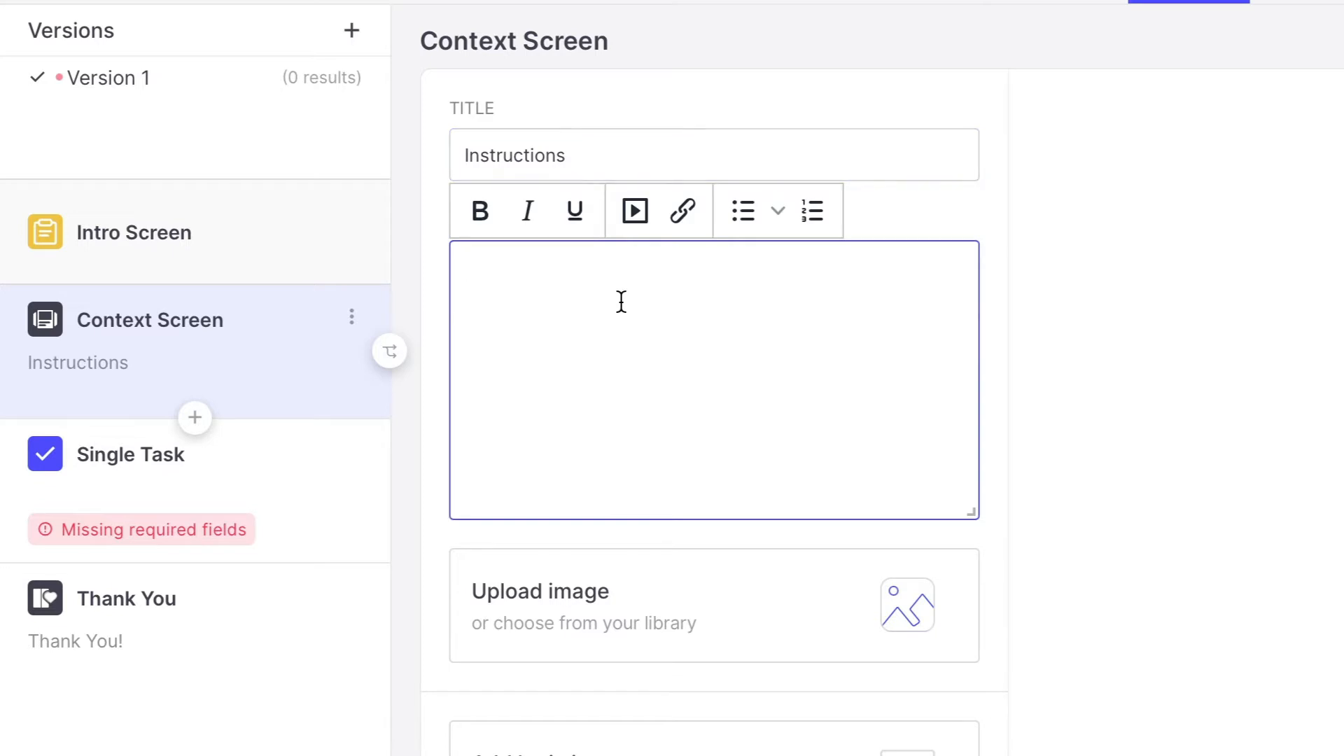
{"action": "key", "text": "super+Tab"}
{"action": "key", "text": "super+Tab"}
{"action": "type", "text": "You will be presented with a mobile app of a streaming video app. There will be a number of tasks to complete within a given scenario. Try to accomplish each task by interacting with the app prototype. Note that we are testing the app and not you."}
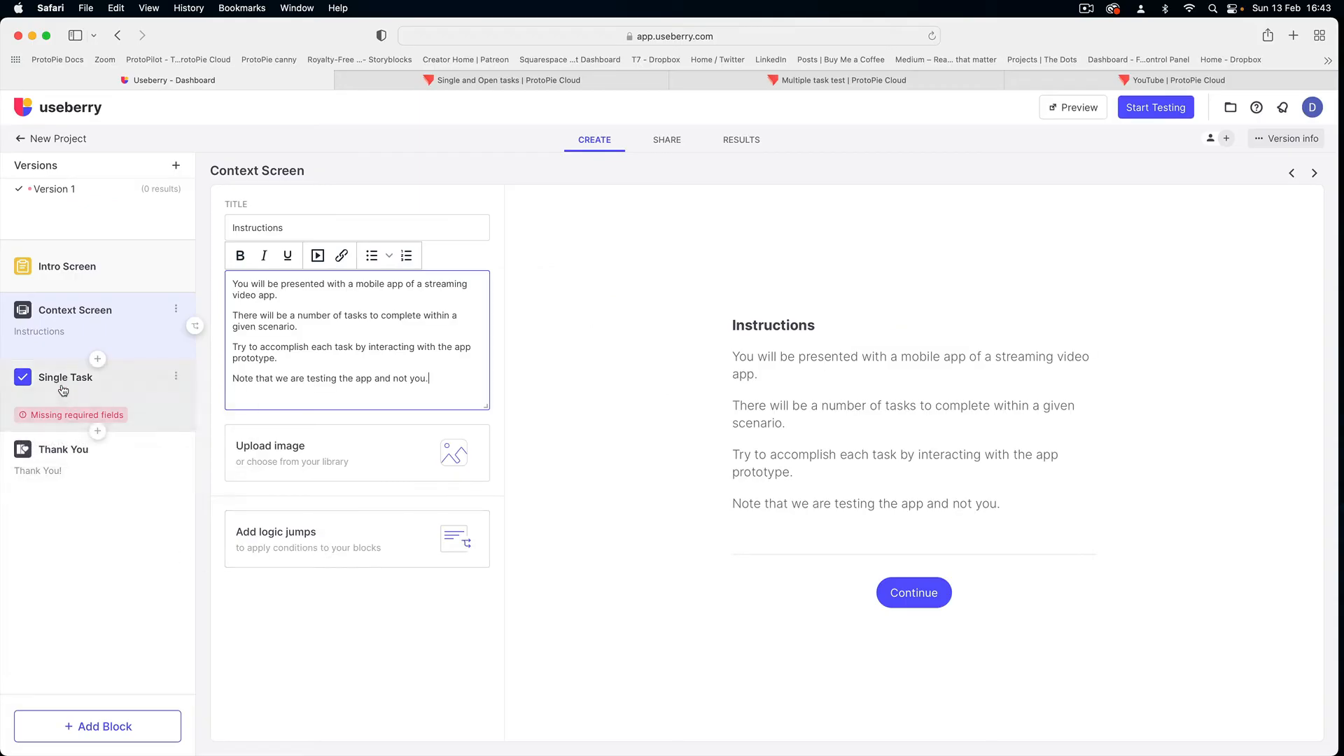
Open the ProtoPie integration for importing a new prototype into the Single Task block
{"action": "left_click", "coordinate": [63, 384]}
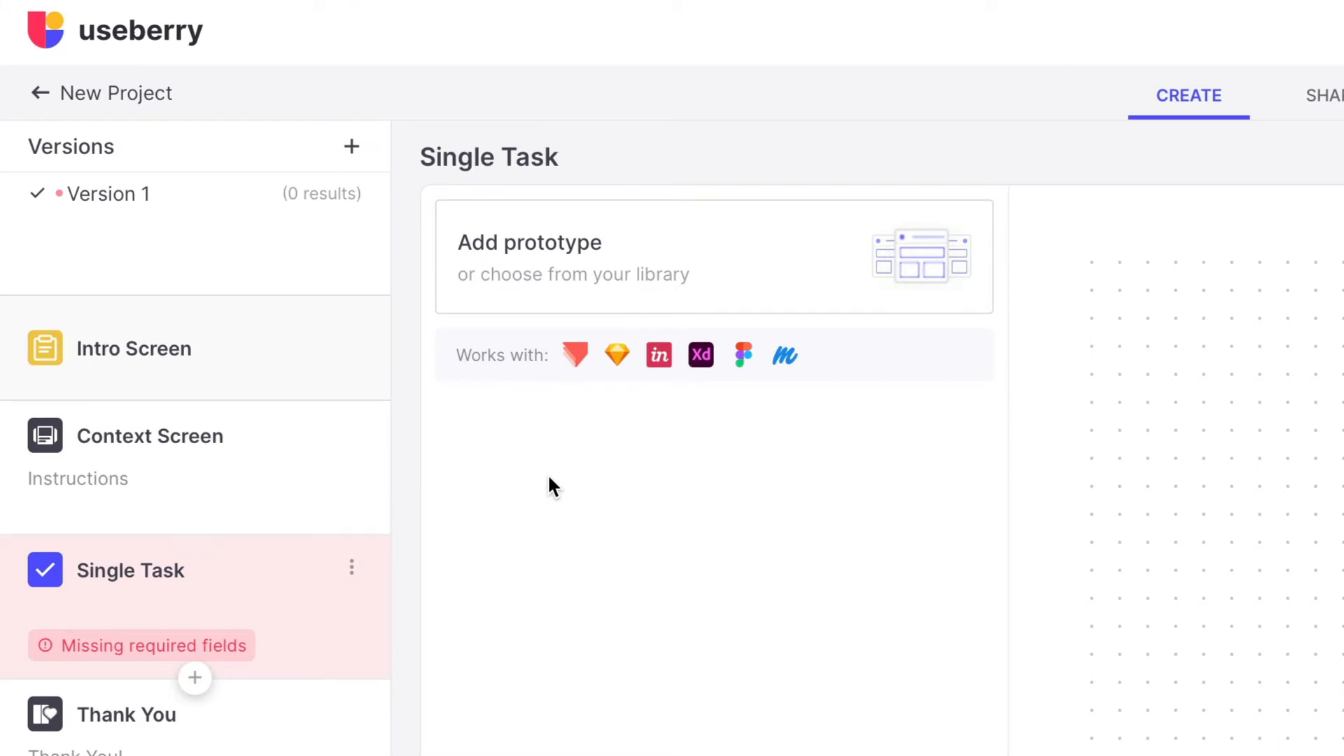
{"action": "left_click", "coordinate": [610, 263]}
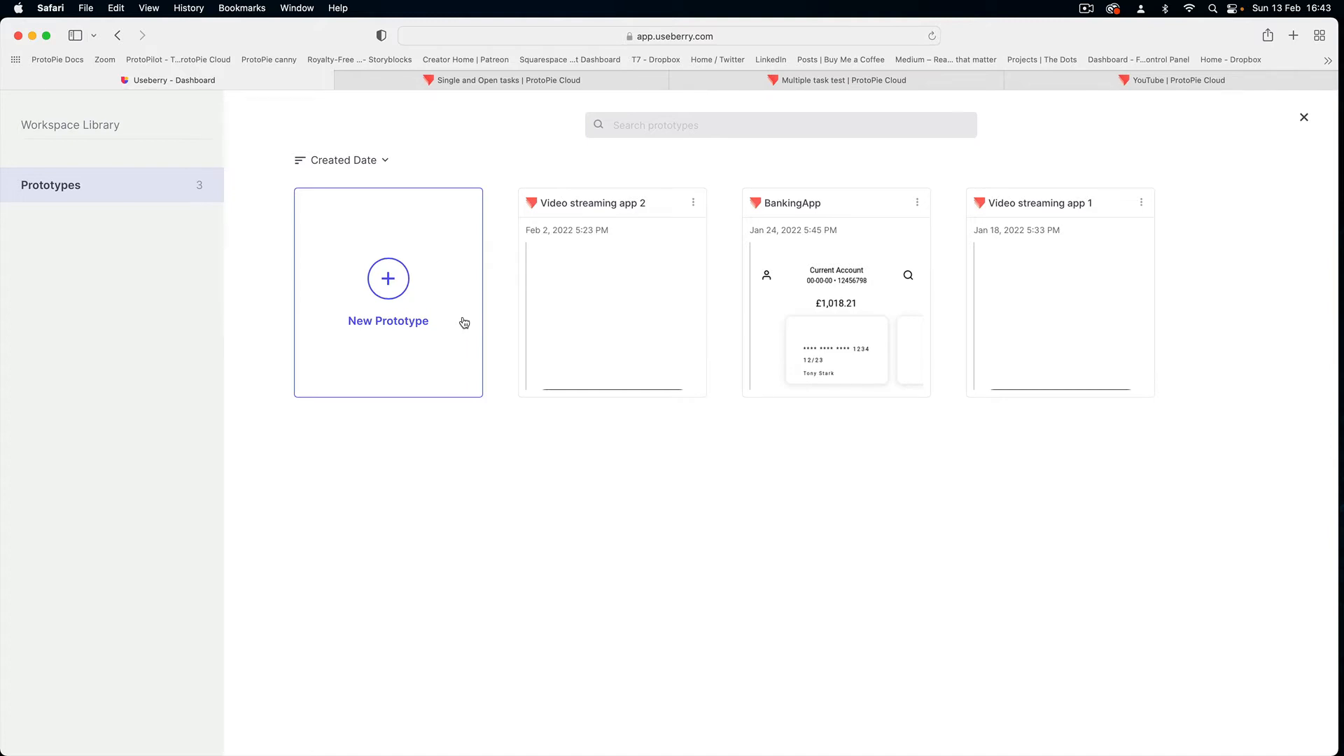
{"action": "left_click", "coordinate": [400, 289]}
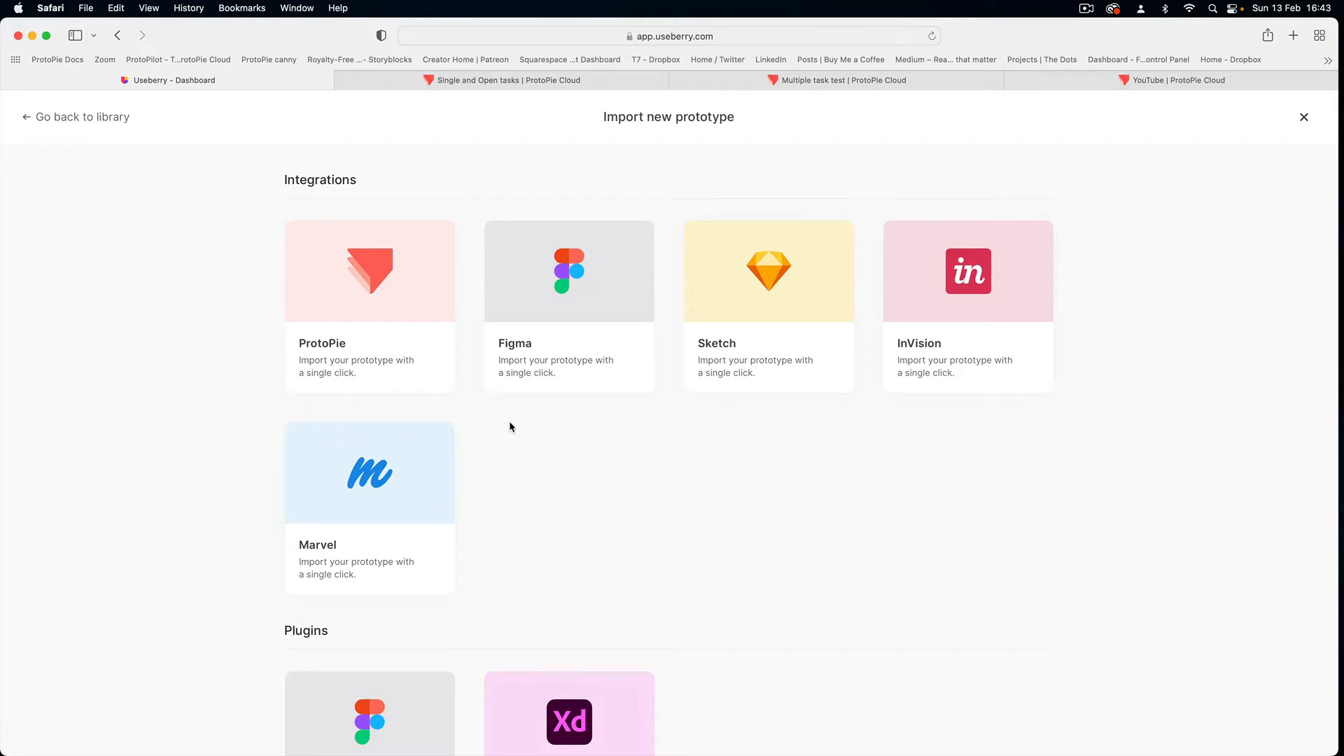
{"action": "left_click", "coordinate": [390, 343]}
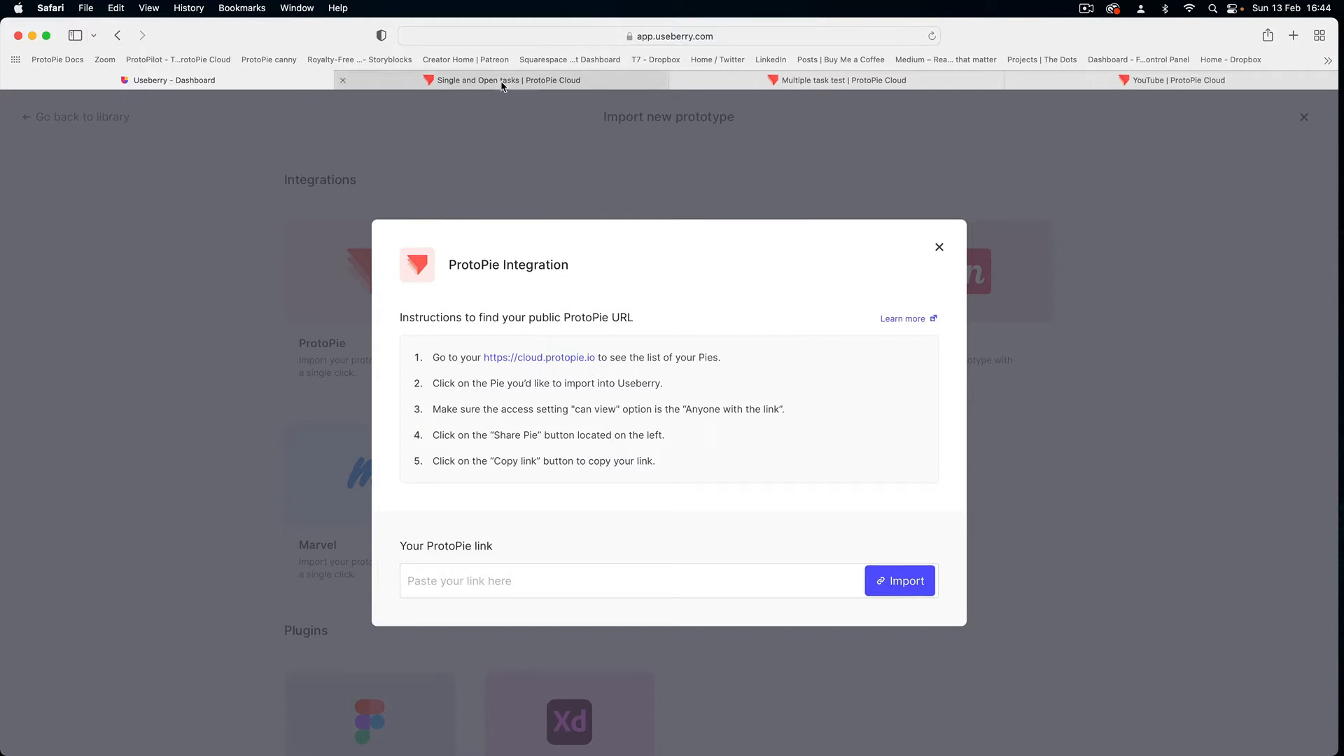
Switch to the "Single and Open tasks" pie in ProtoPie Cloud and set its view access to "Anyone with the link"
{"action": "left_click", "coordinate": [478, 81]}
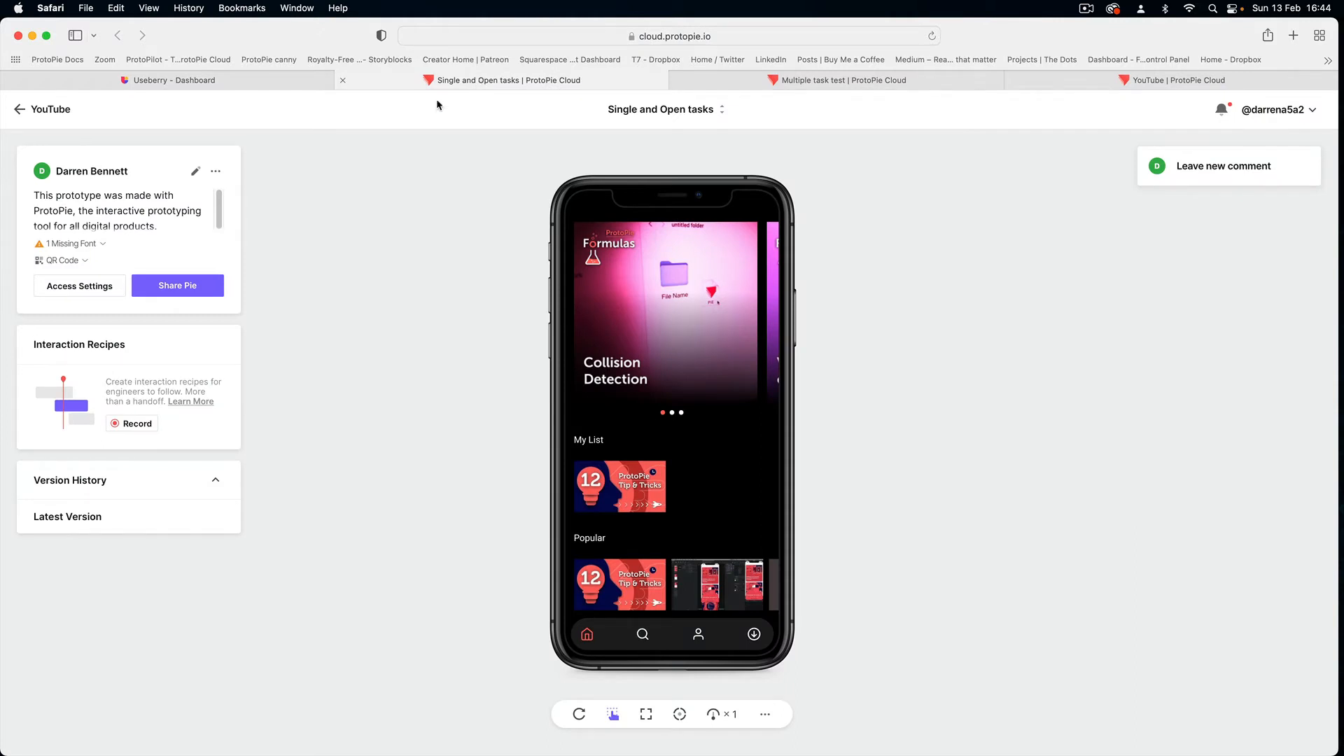
{"action": "left_click", "coordinate": [99, 287]}
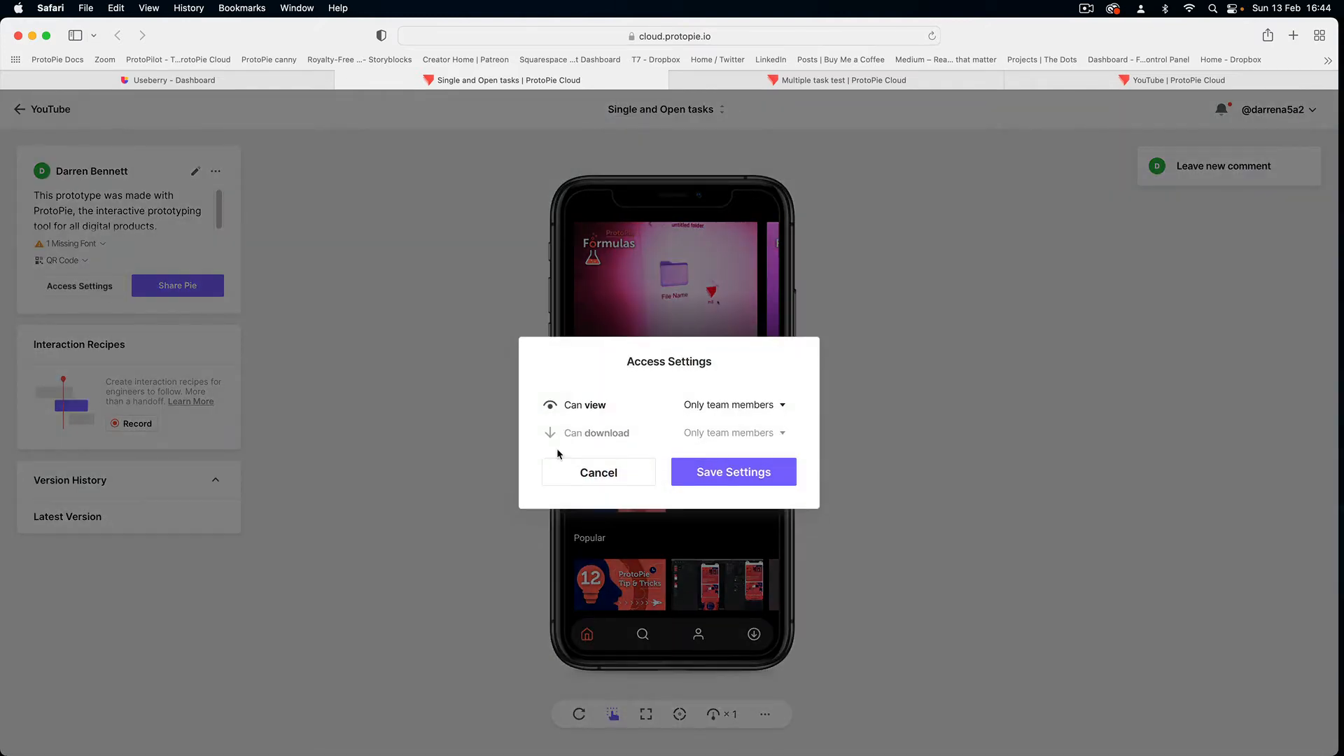
{"action": "left_click", "coordinate": [742, 404]}
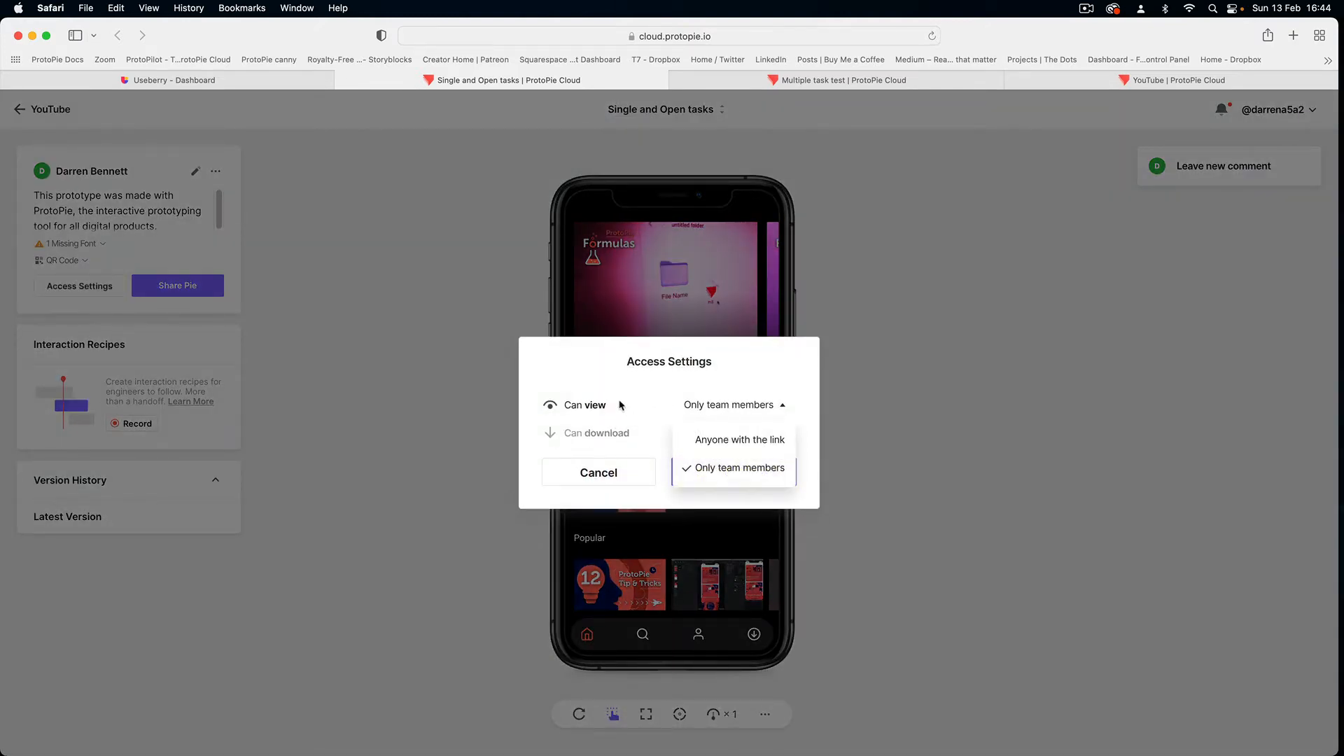
{"action": "left_click", "coordinate": [714, 439]}
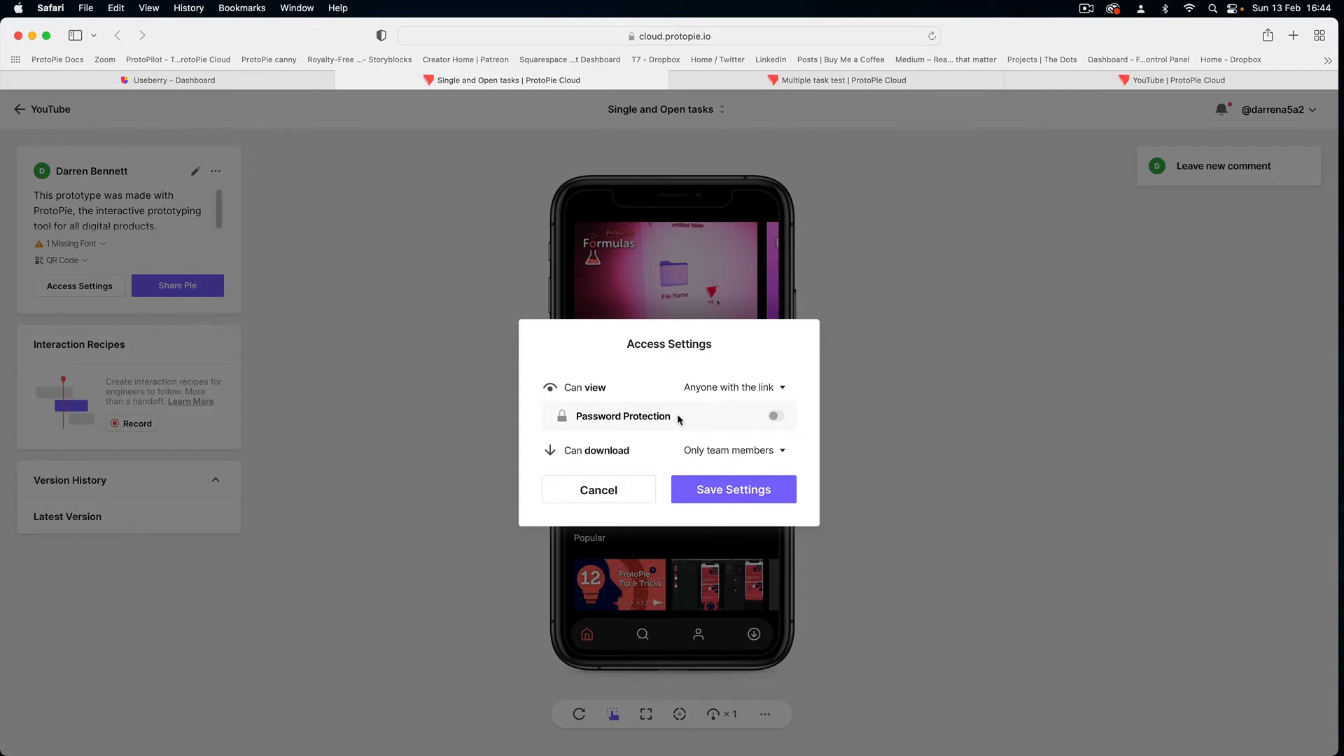
{"action": "left_click", "coordinate": [742, 490]}
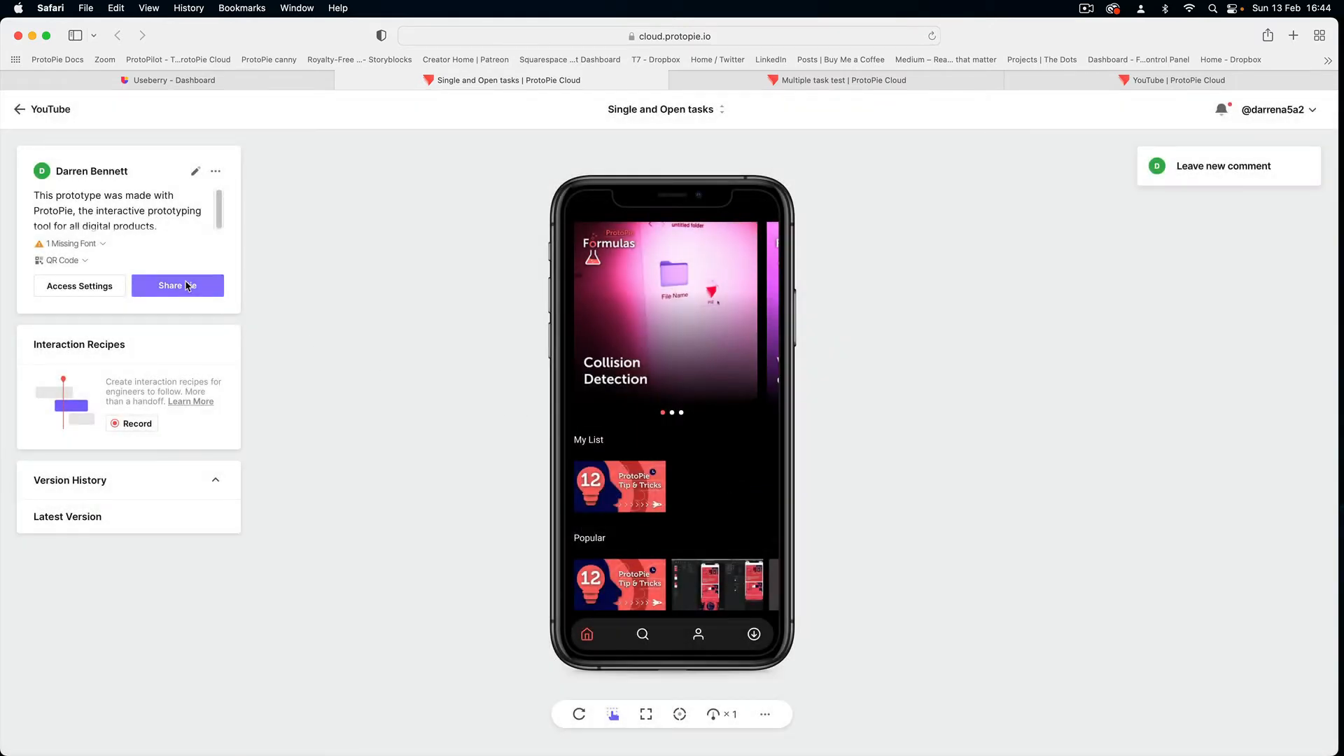
Copy the share link of the "Single and Open tasks" pie and import the prototype with it in Useberry
{"action": "left_click", "coordinate": [186, 285]}
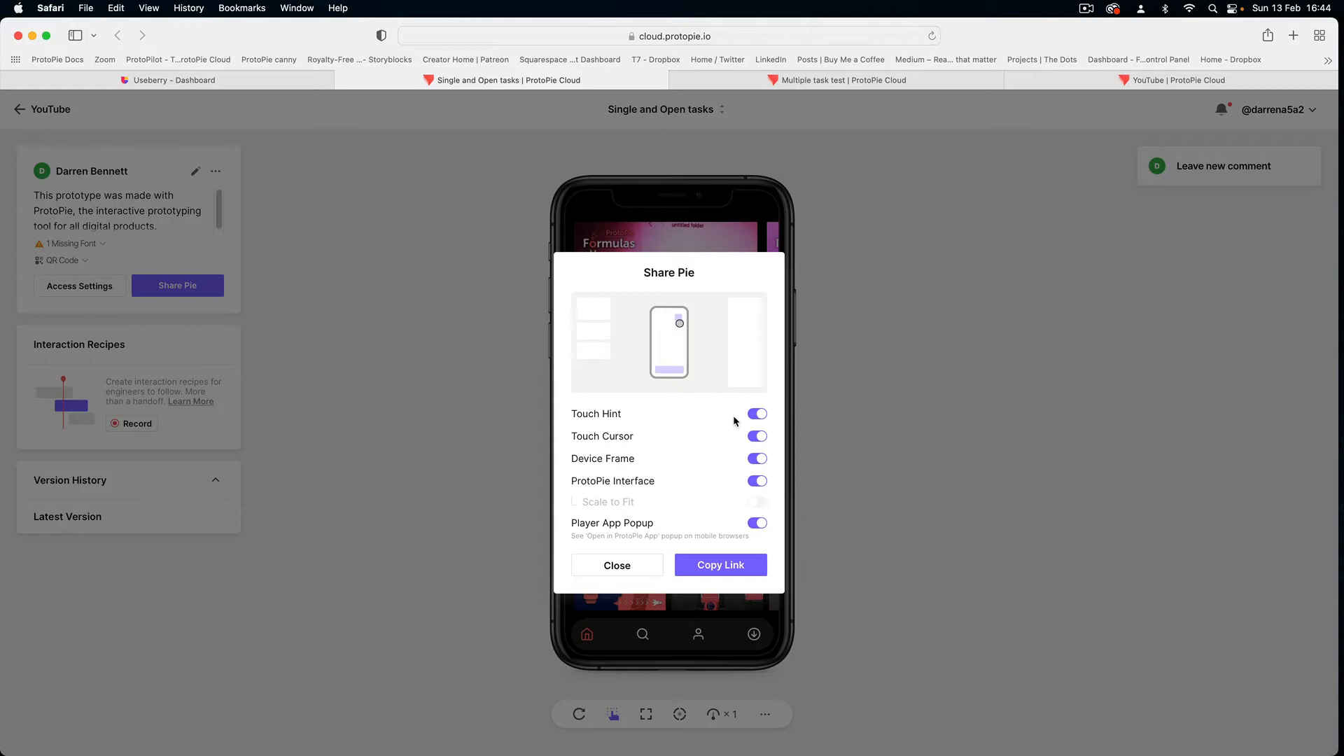
{"action": "left_click", "coordinate": [728, 565]}
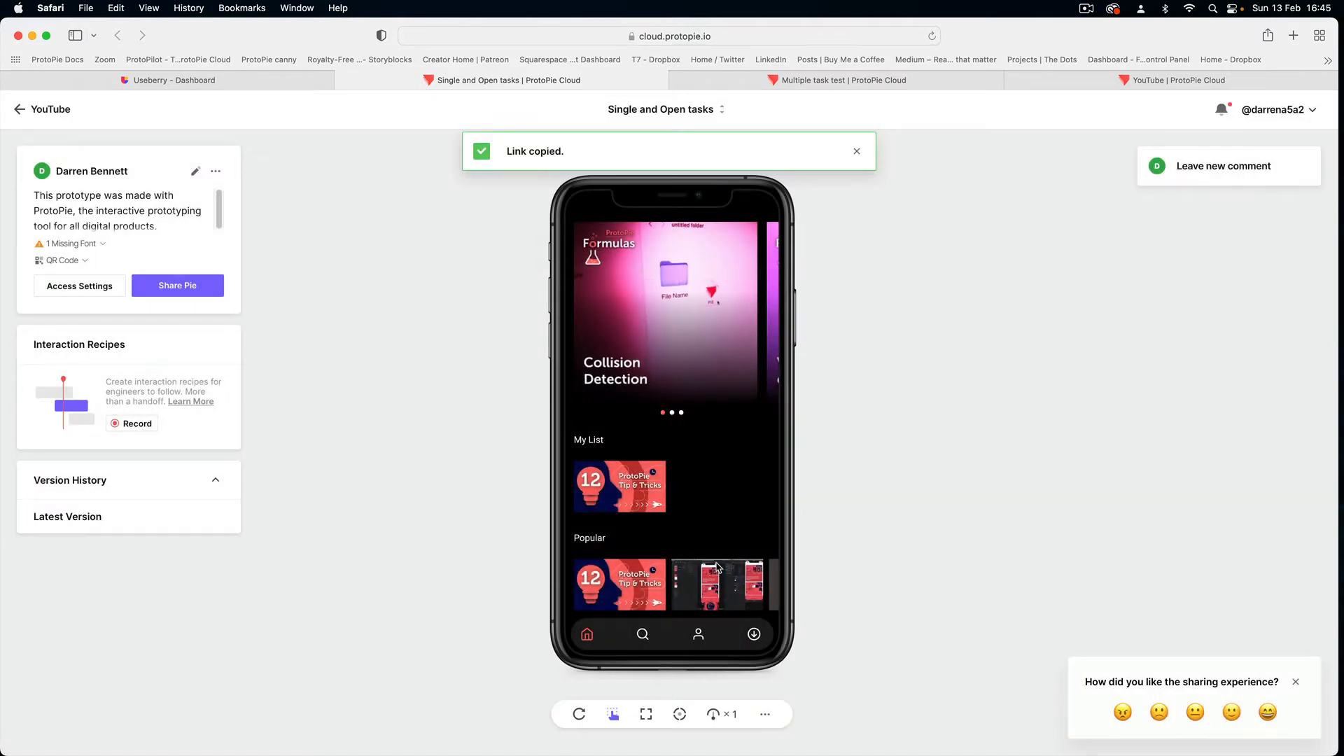
{"action": "left_click", "coordinate": [193, 81]}
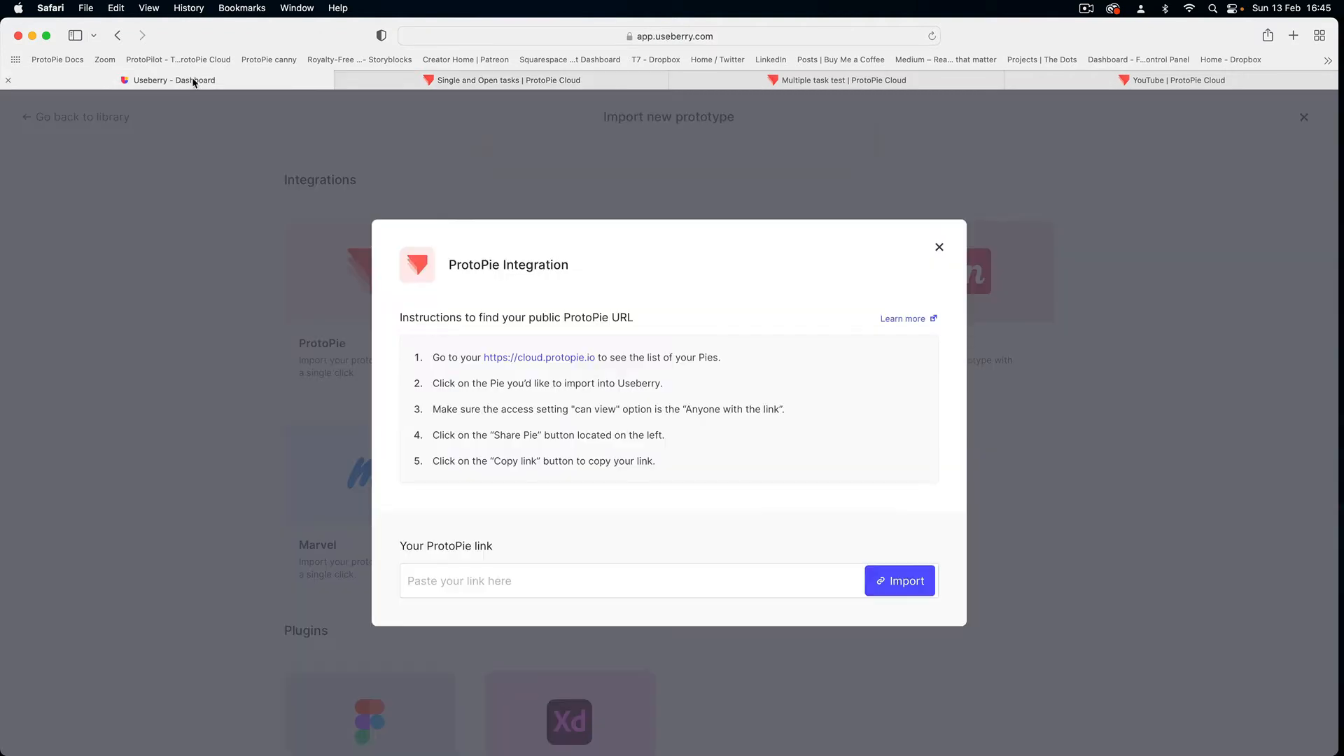
{"action": "left_click", "coordinate": [439, 581]}
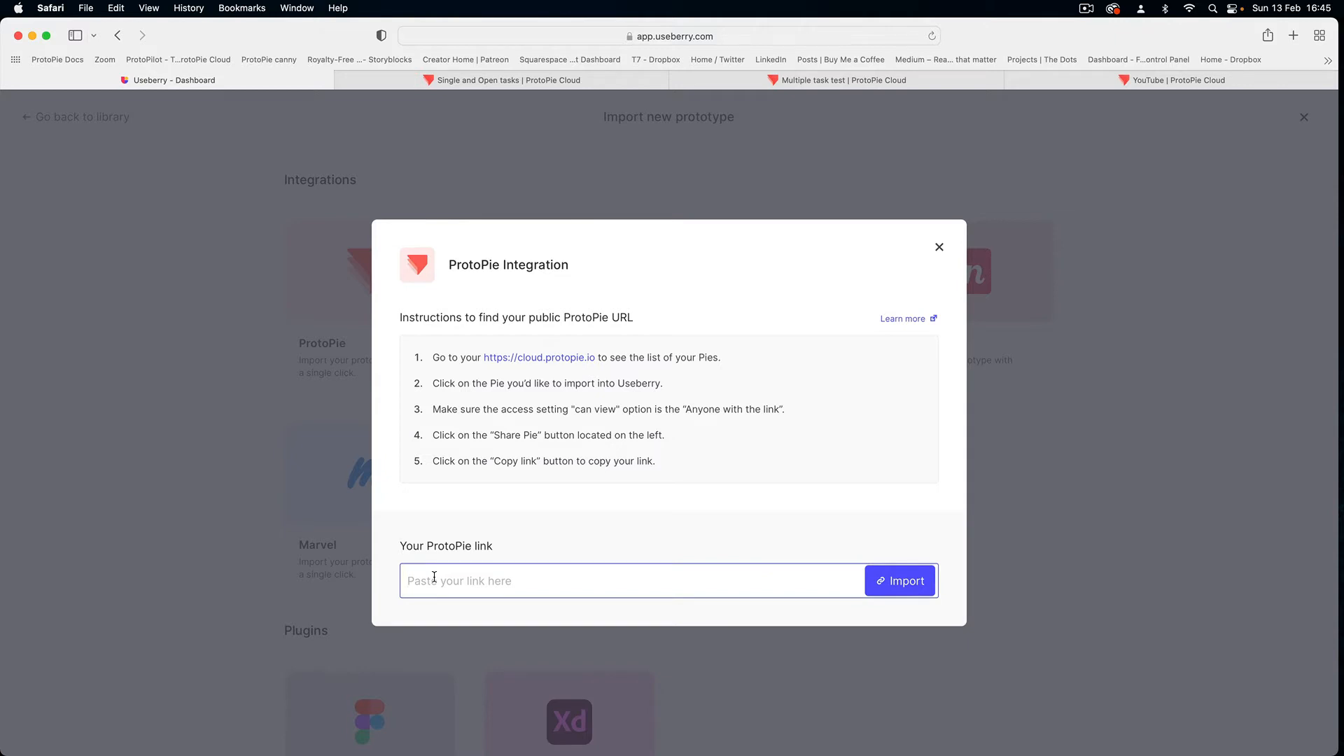
{"action": "key", "text": "super+v"}
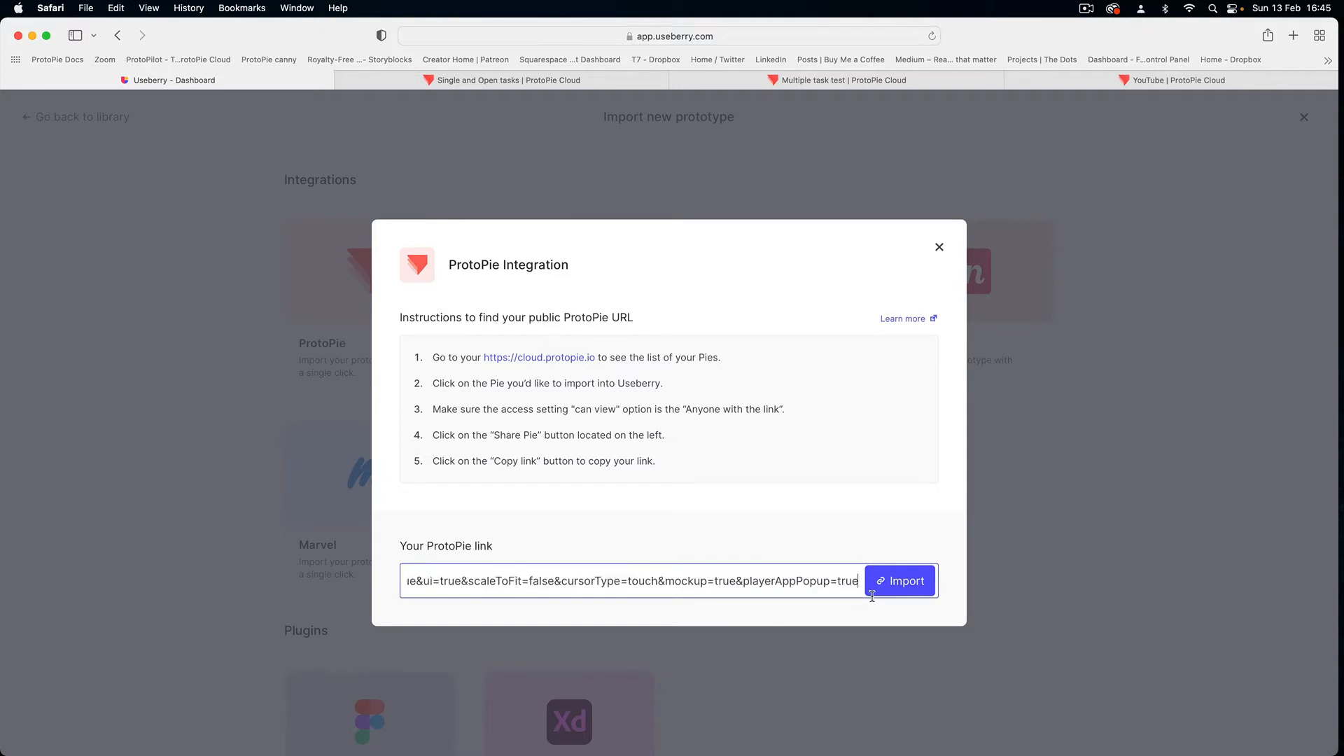
{"action": "left_click", "coordinate": [912, 585]}
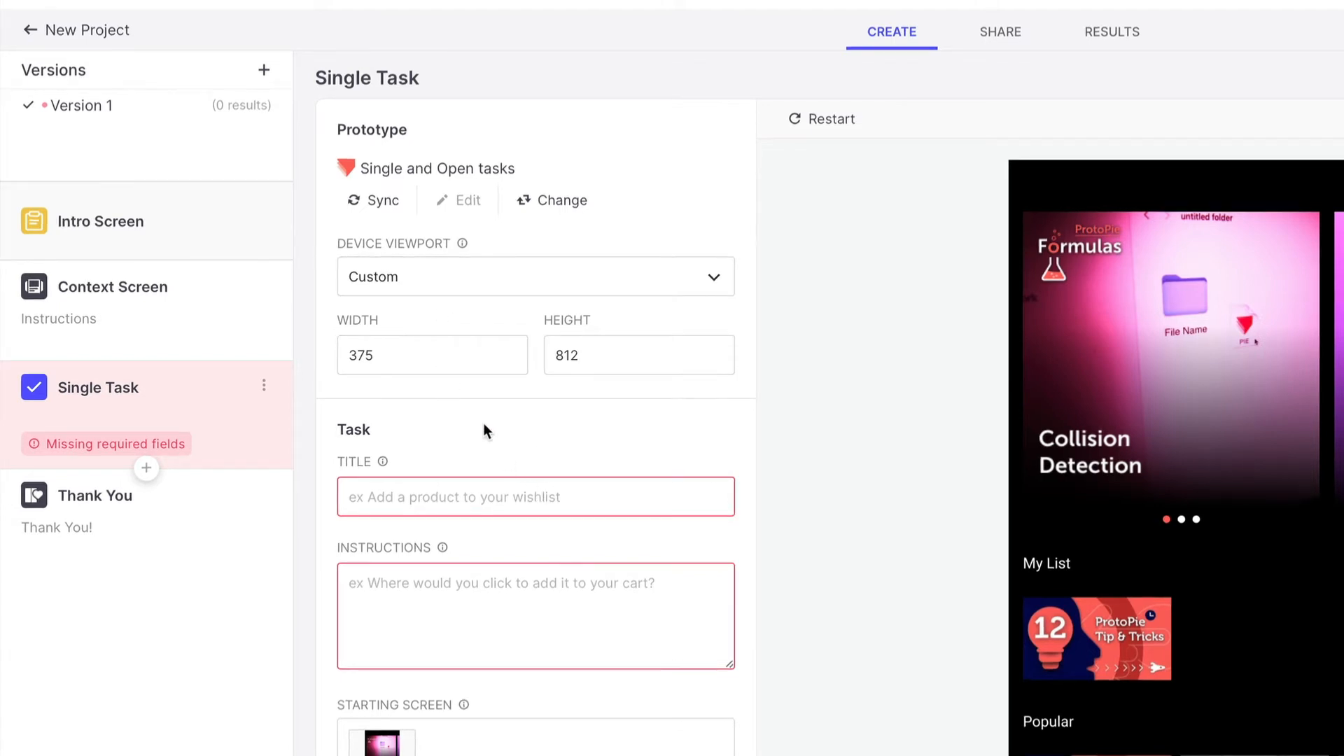
Title the task "Task1: Download a video" and fill its instructions with the train journey scenario ending "Where would you go within the app to do this?"
{"action": "scroll", "coordinate": [469, 400], "scroll_direction": "down", "scroll_amount": 1}
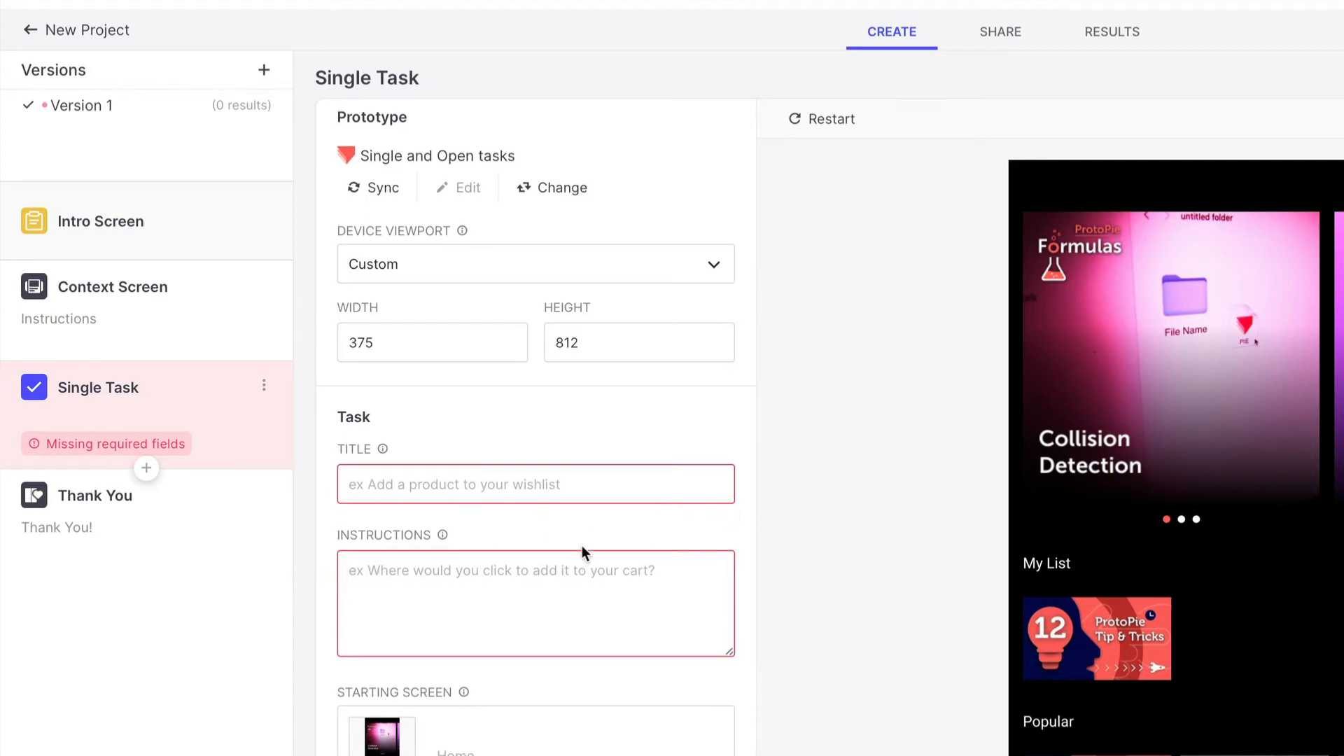
{"action": "scroll", "coordinate": [582, 545], "scroll_direction": "down", "scroll_amount": 1}
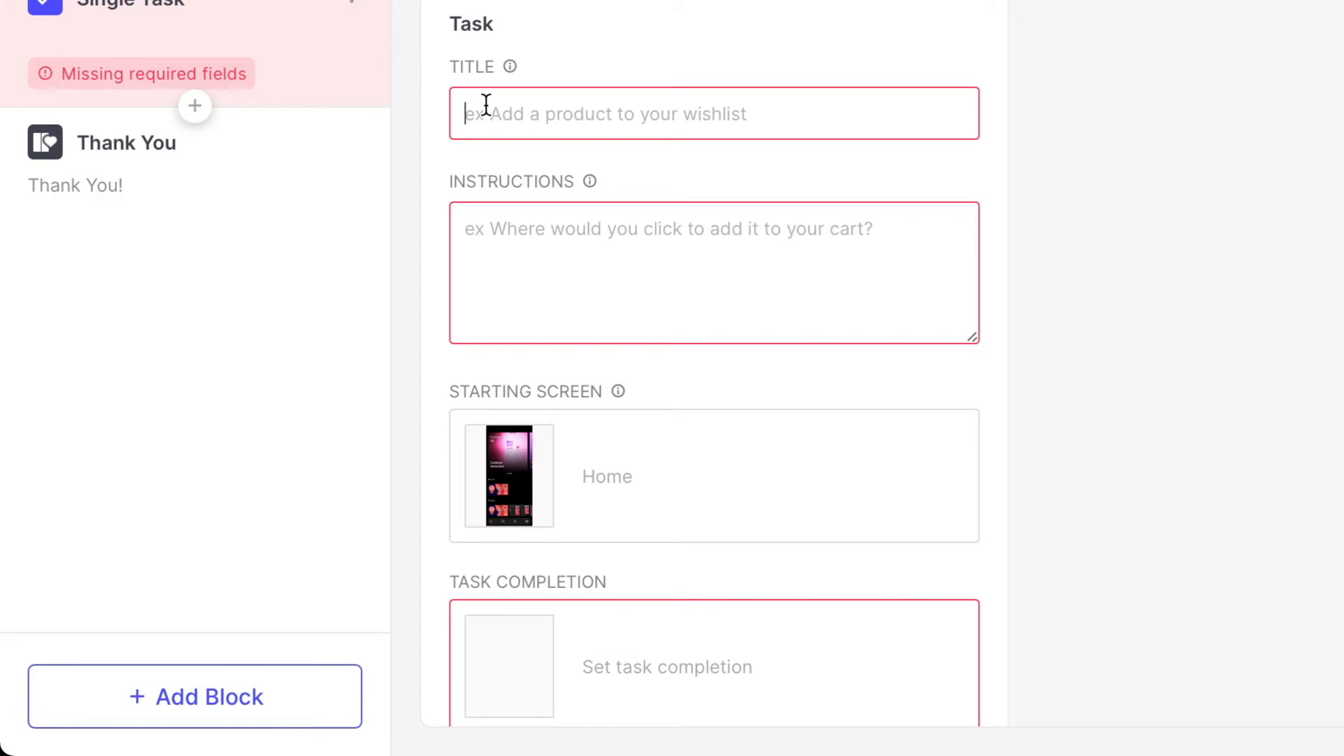
{"action": "type", "text": "Task"}
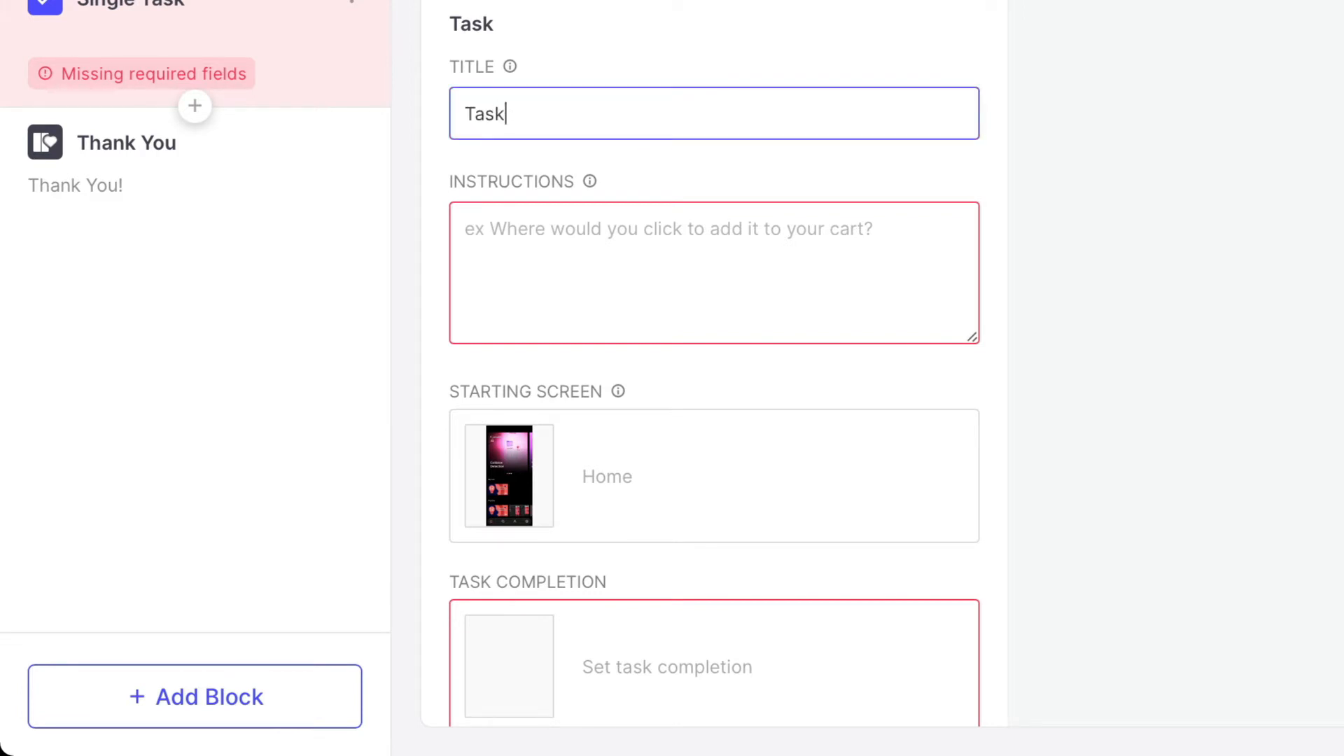
{"action": "type", "text": "1: Dow"}
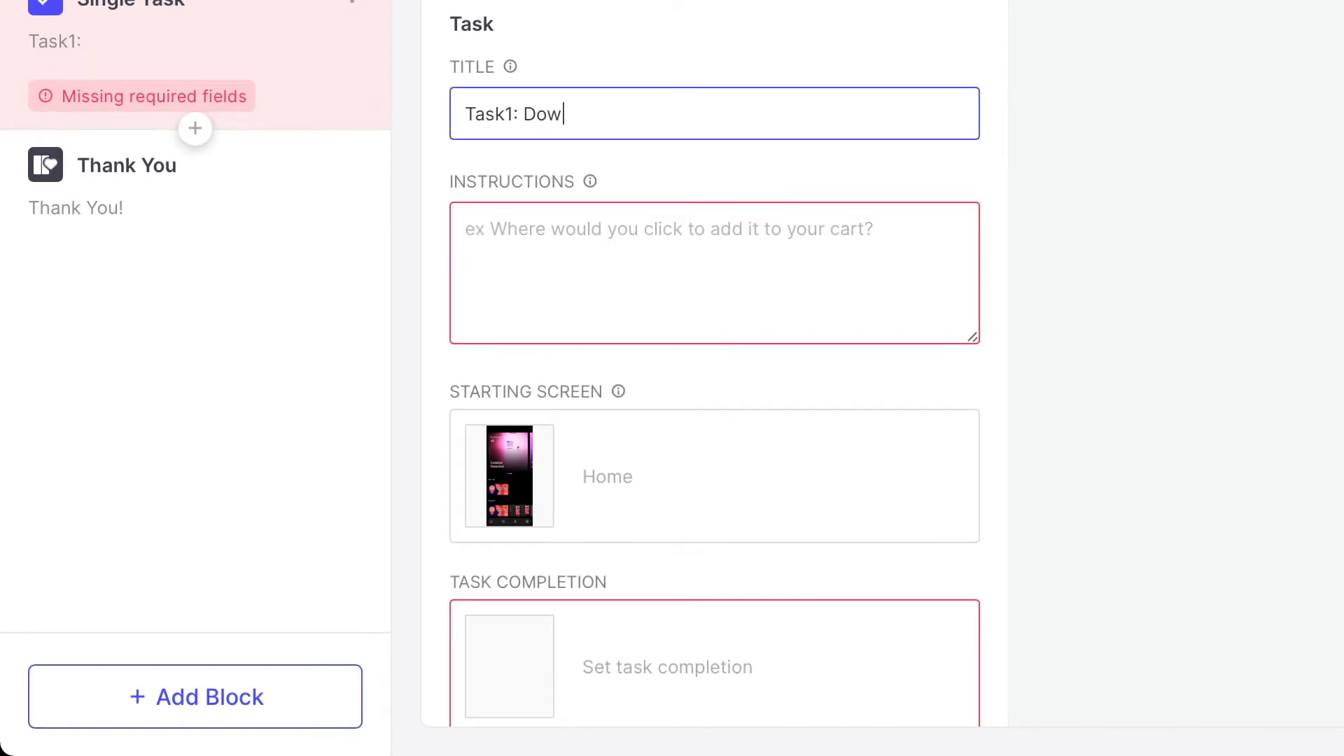
{"action": "type", "text": "nload a video"}
{"action": "left_click", "coordinate": [898, 324]}
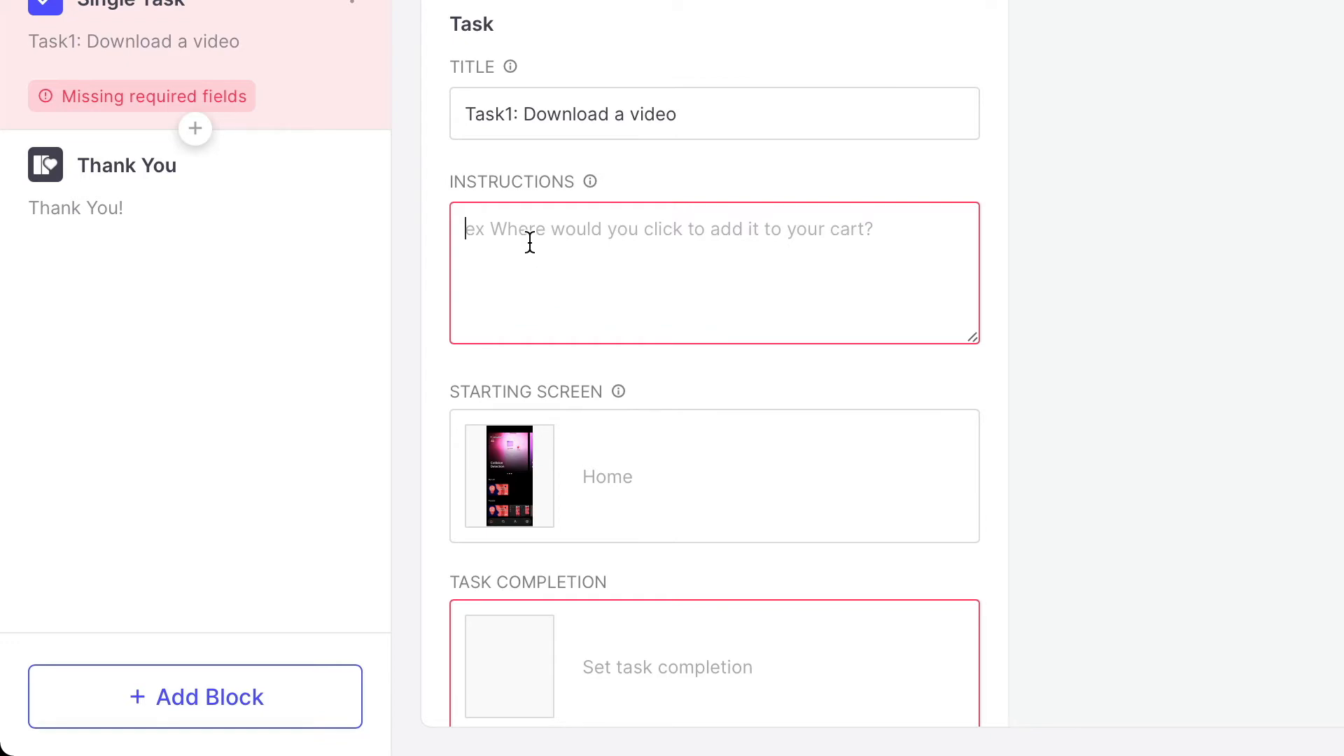
{"action": "key", "text": "ctrl+v"}
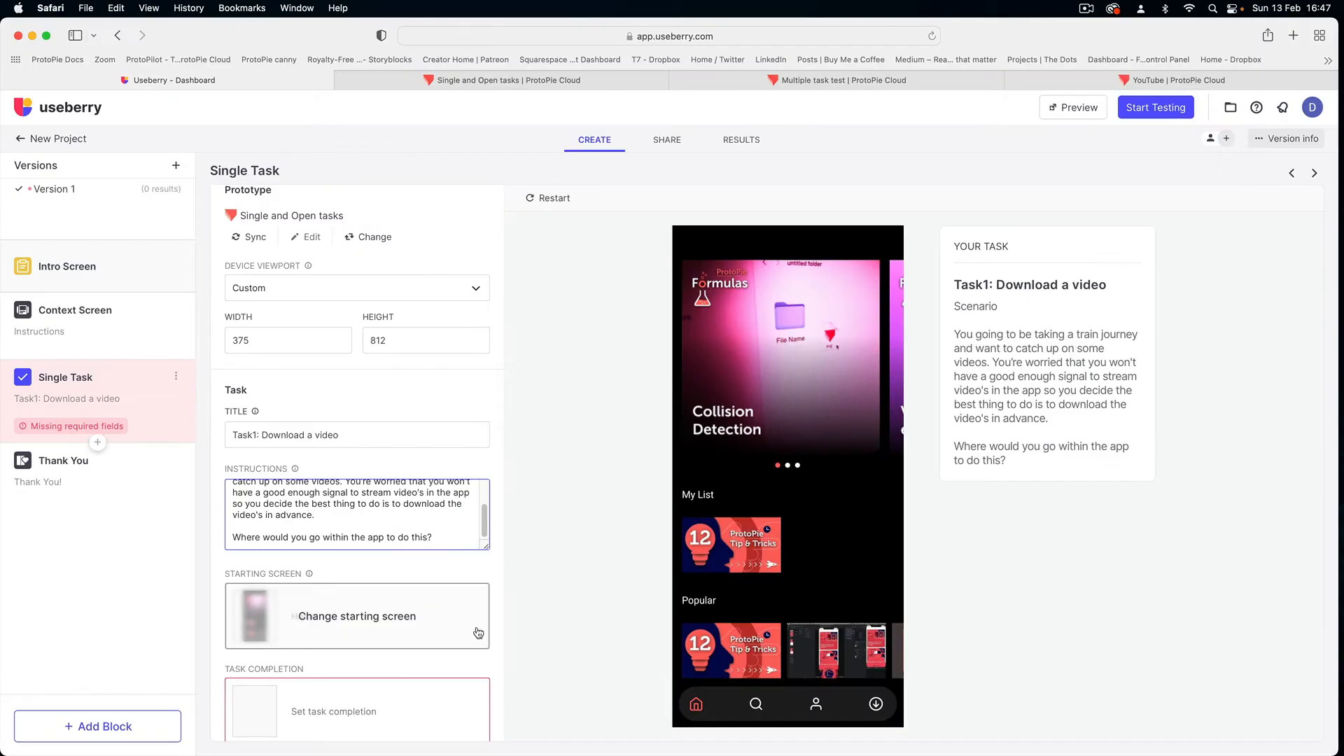
Check the screens available as the task's starting screen, leaving Home as the start
{"action": "scroll", "coordinate": [478, 632], "scroll_direction": "down", "scroll_amount": 3}
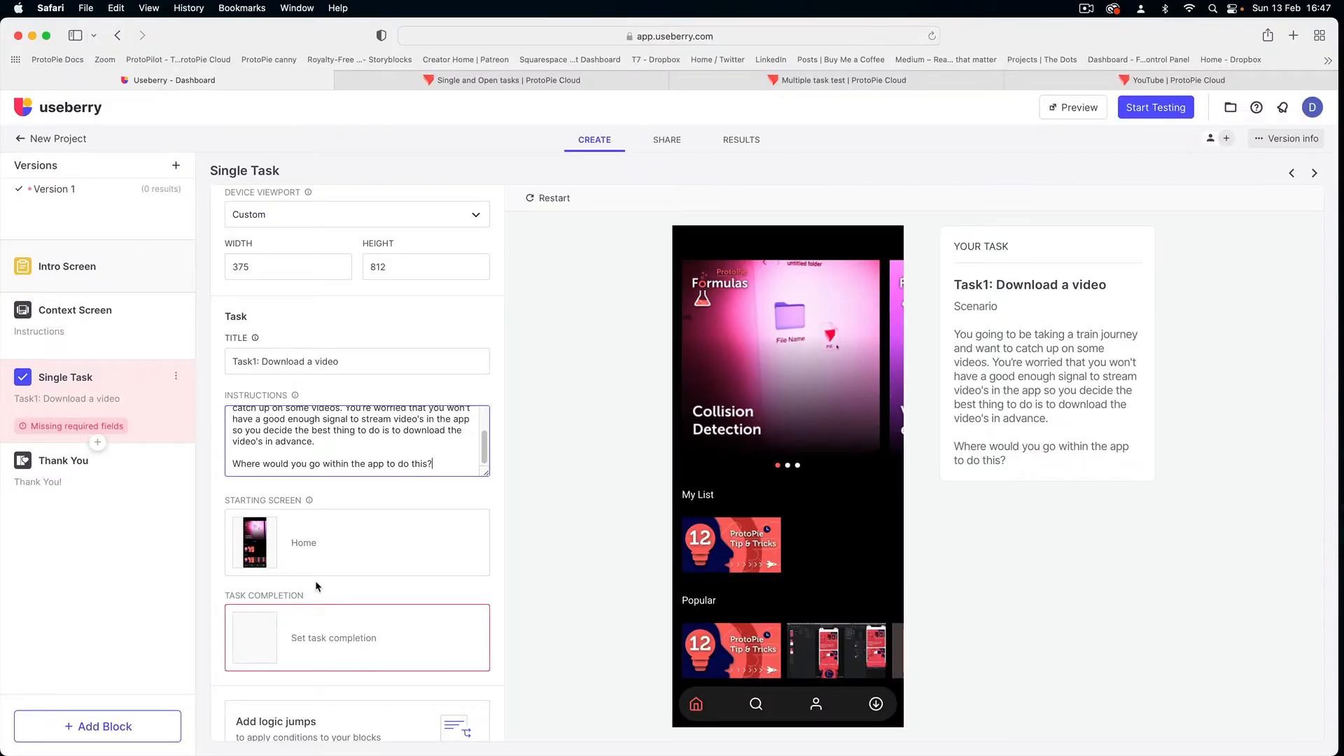
{"action": "left_click", "coordinate": [316, 560]}
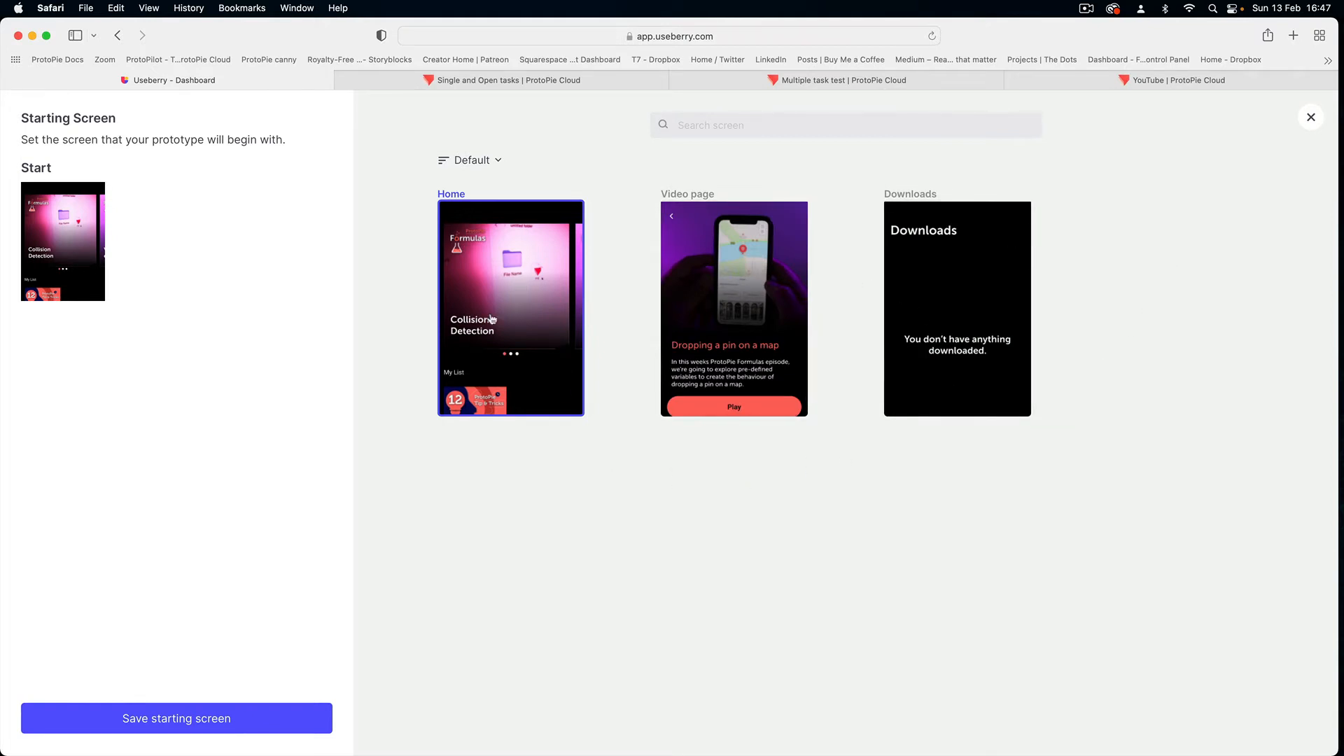
{"action": "left_click", "coordinate": [1312, 119]}
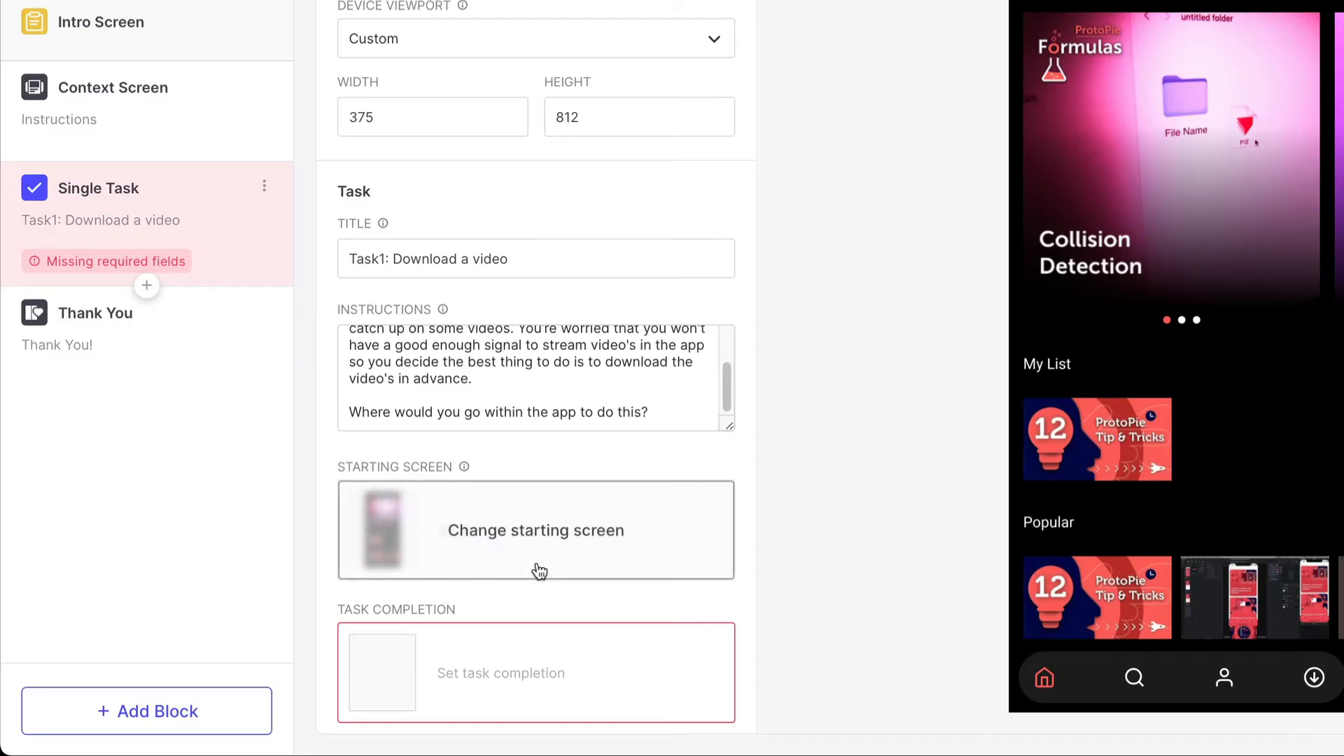
Set the task completion to reaching a specific screen, choose Video page as the finish screen, and save it
{"action": "scroll", "coordinate": [358, 630], "scroll_direction": "down", "scroll_amount": 2}
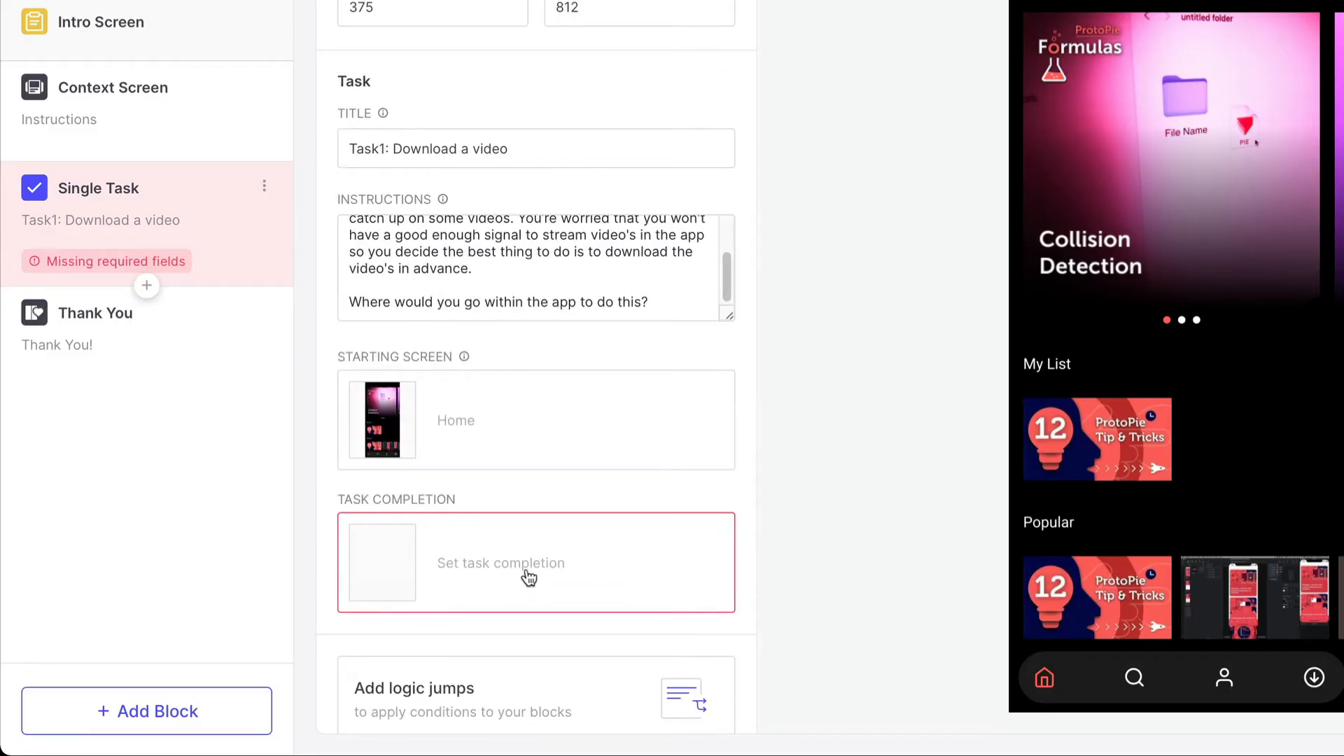
{"action": "left_click", "coordinate": [528, 577]}
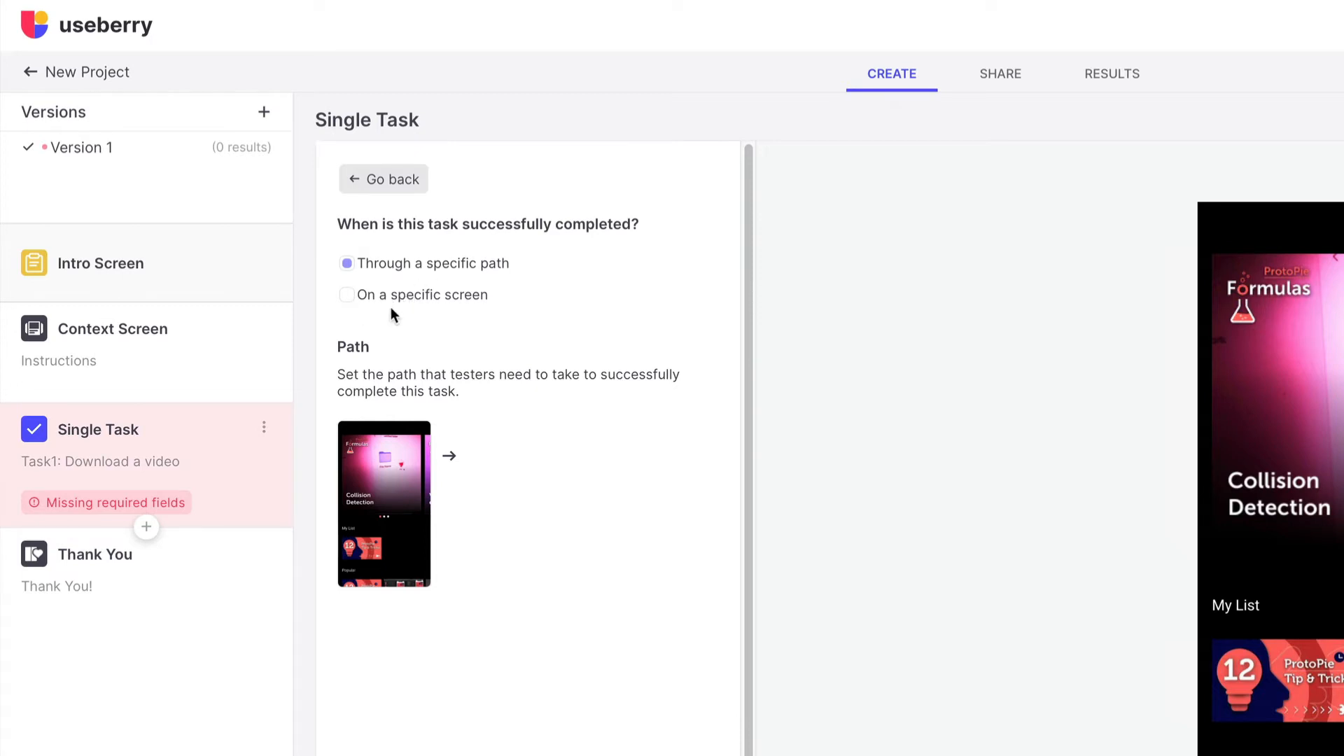
{"action": "left_click", "coordinate": [347, 297]}
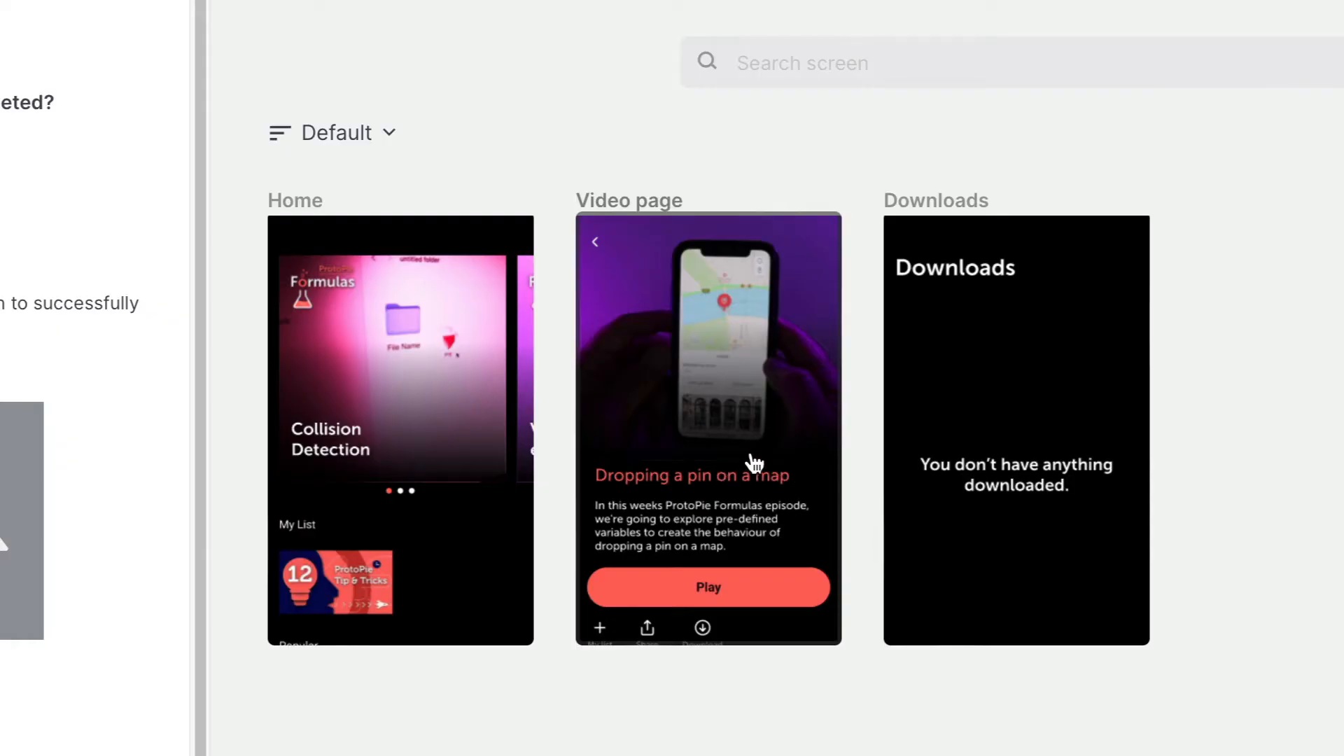
{"action": "left_click", "coordinate": [754, 463]}
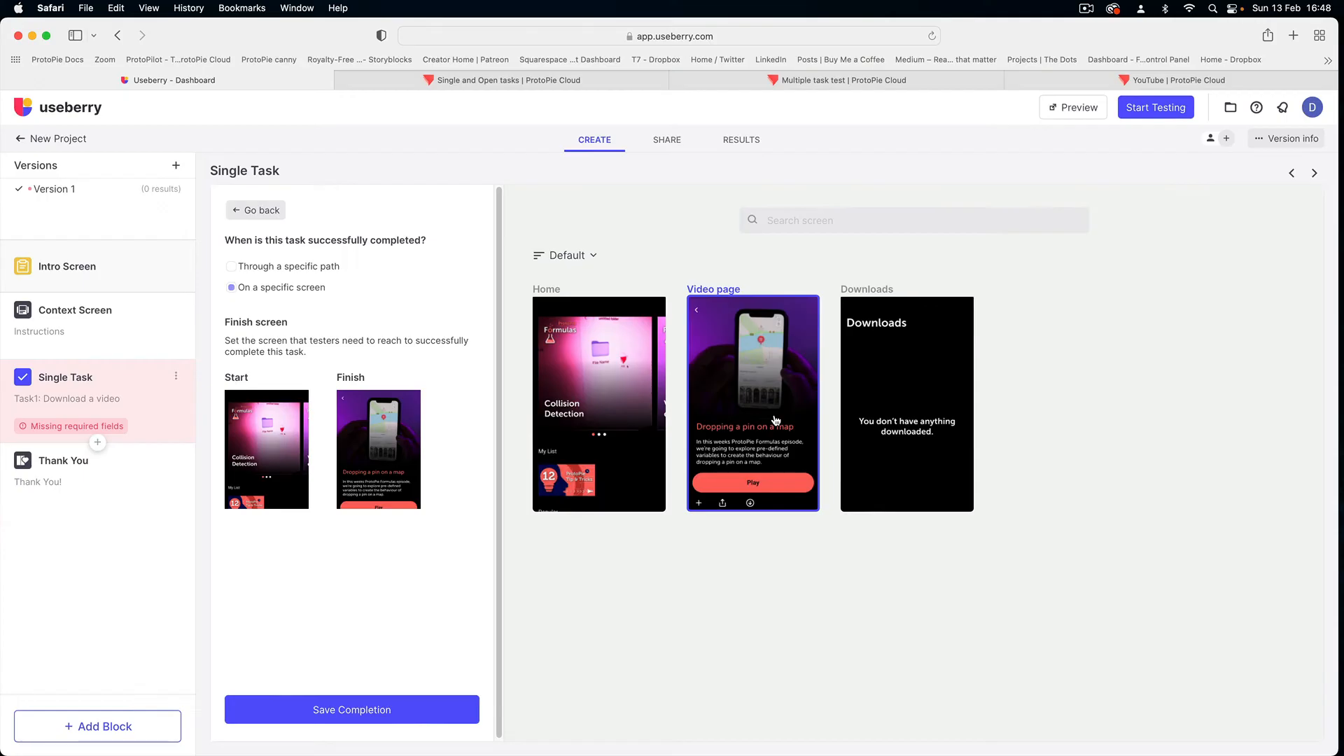
{"action": "left_click", "coordinate": [381, 711]}
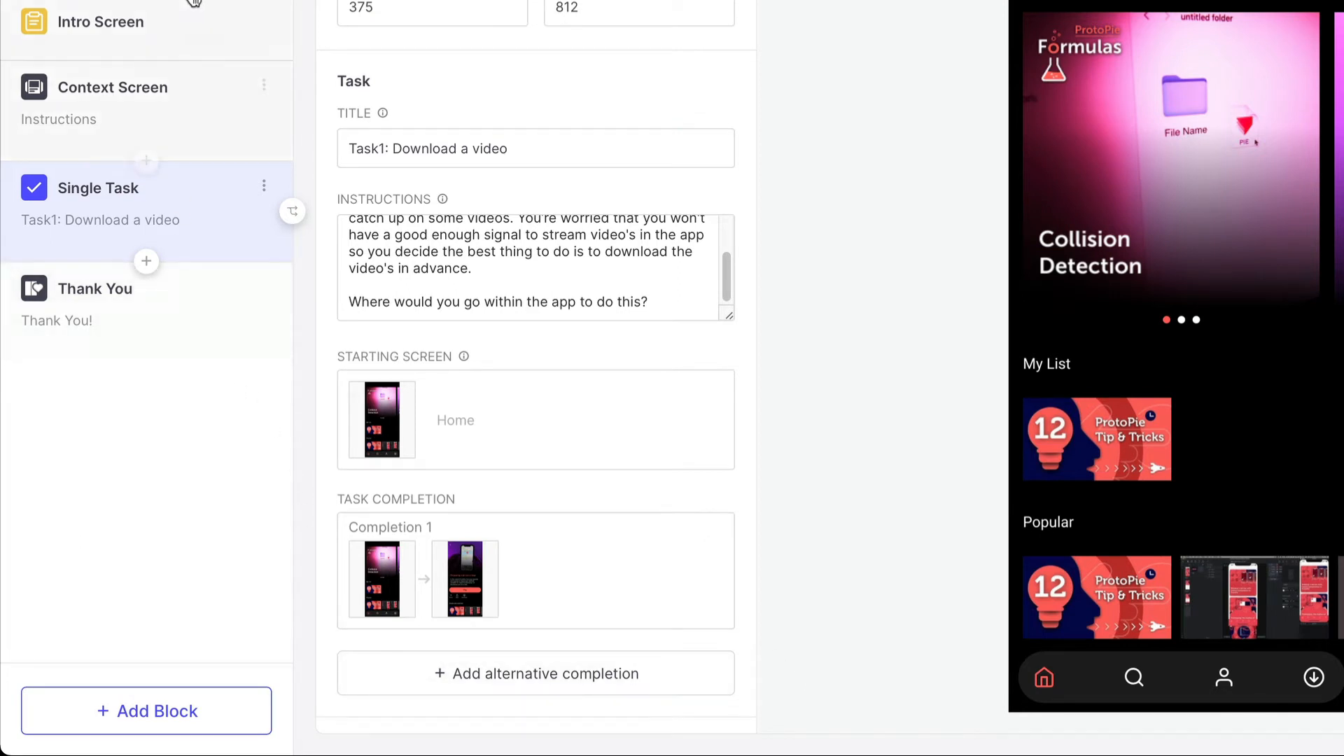
Insert a Questions block between the Single Task and Thank You blocks and open it for editing
{"action": "left_click", "coordinate": [146, 262]}
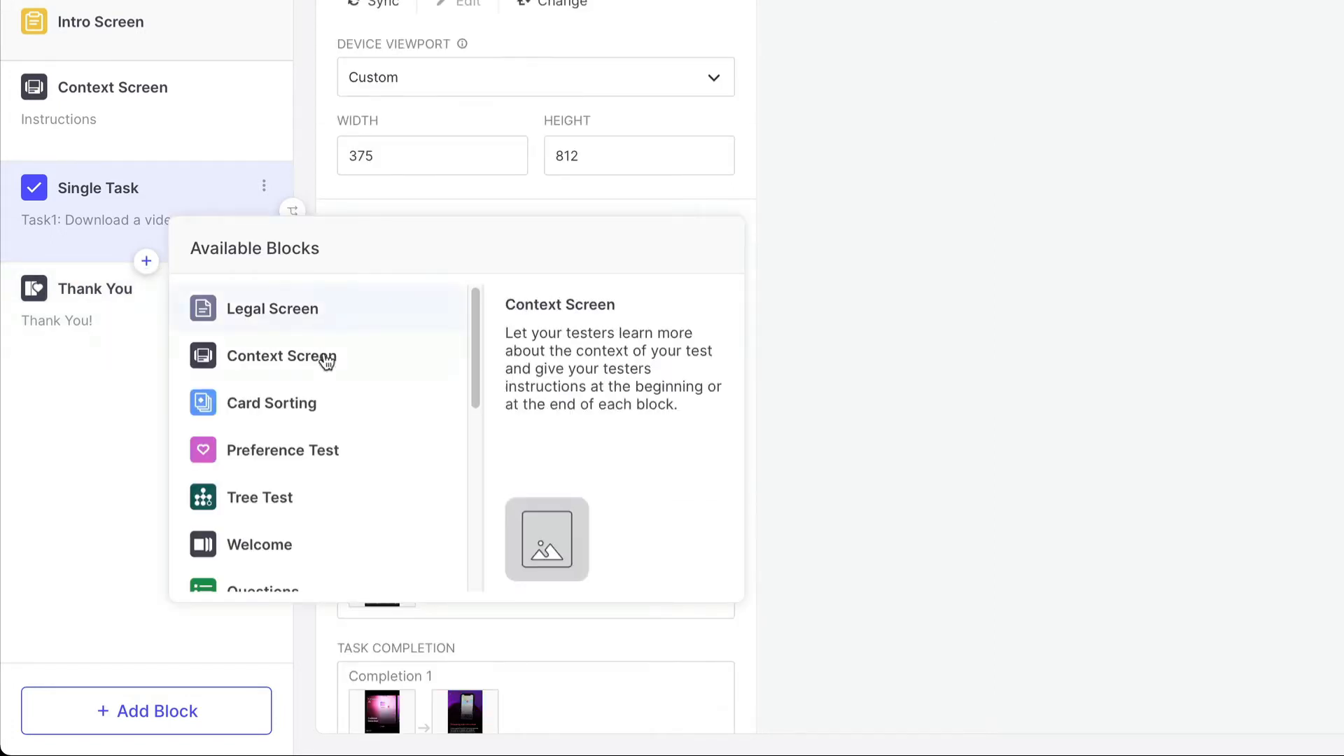
{"action": "scroll", "coordinate": [327, 420], "scroll_direction": "down", "scroll_amount": 2}
{"action": "left_click", "coordinate": [284, 504]}
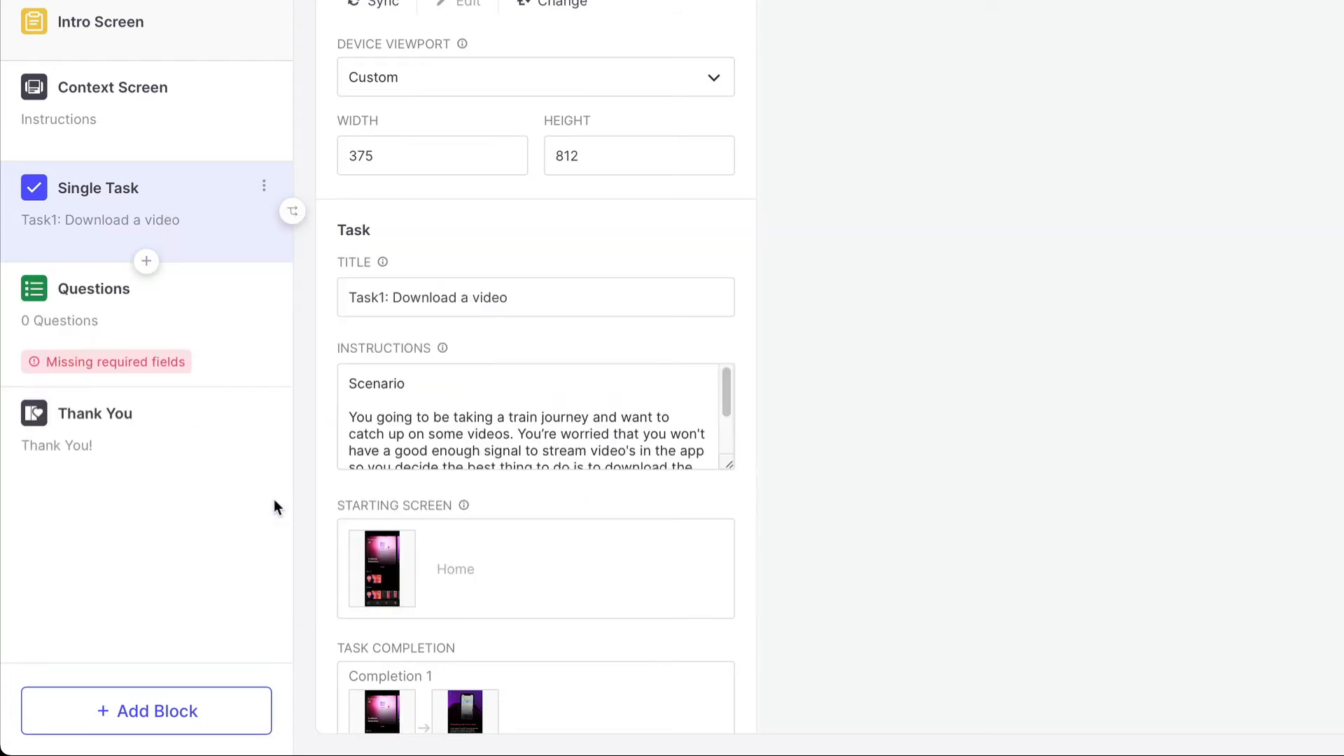
{"action": "left_click", "coordinate": [214, 322]}
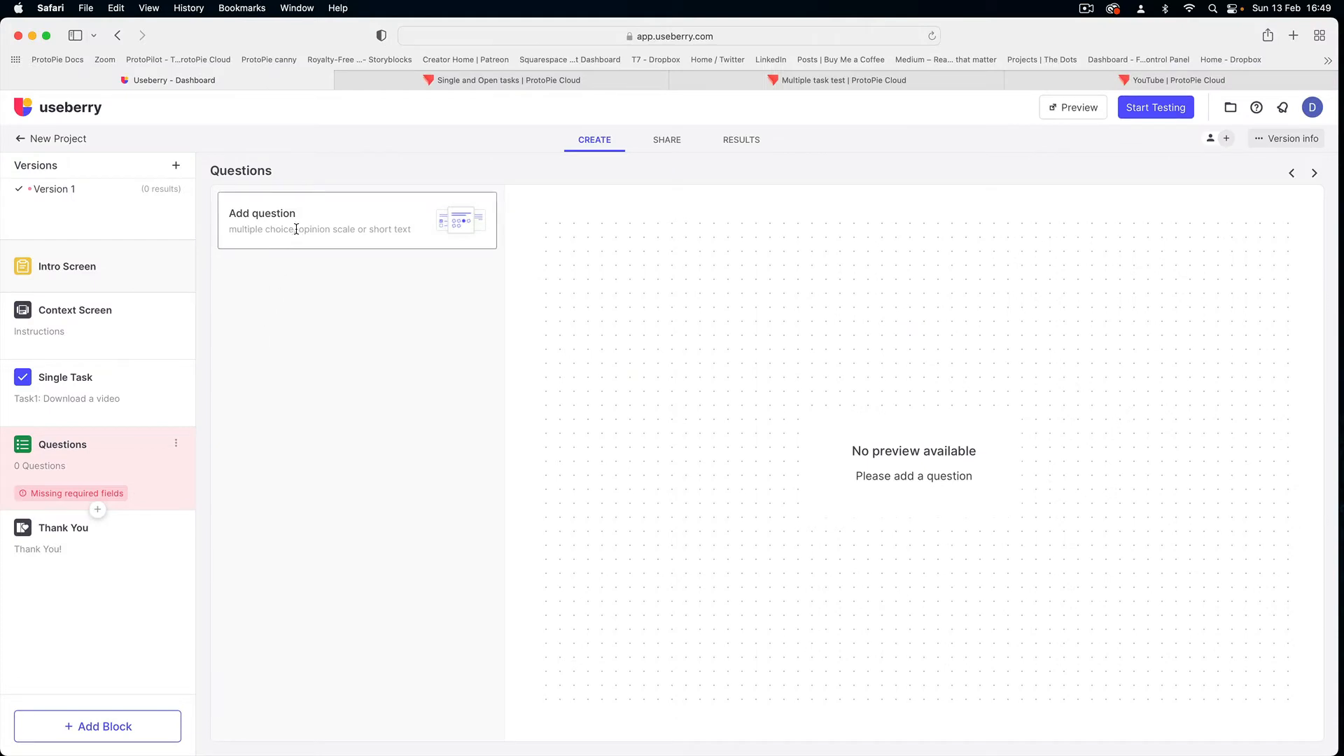
Add a question to the Questions block and set its type to Opinion Scale
{"action": "left_click", "coordinate": [291, 225]}
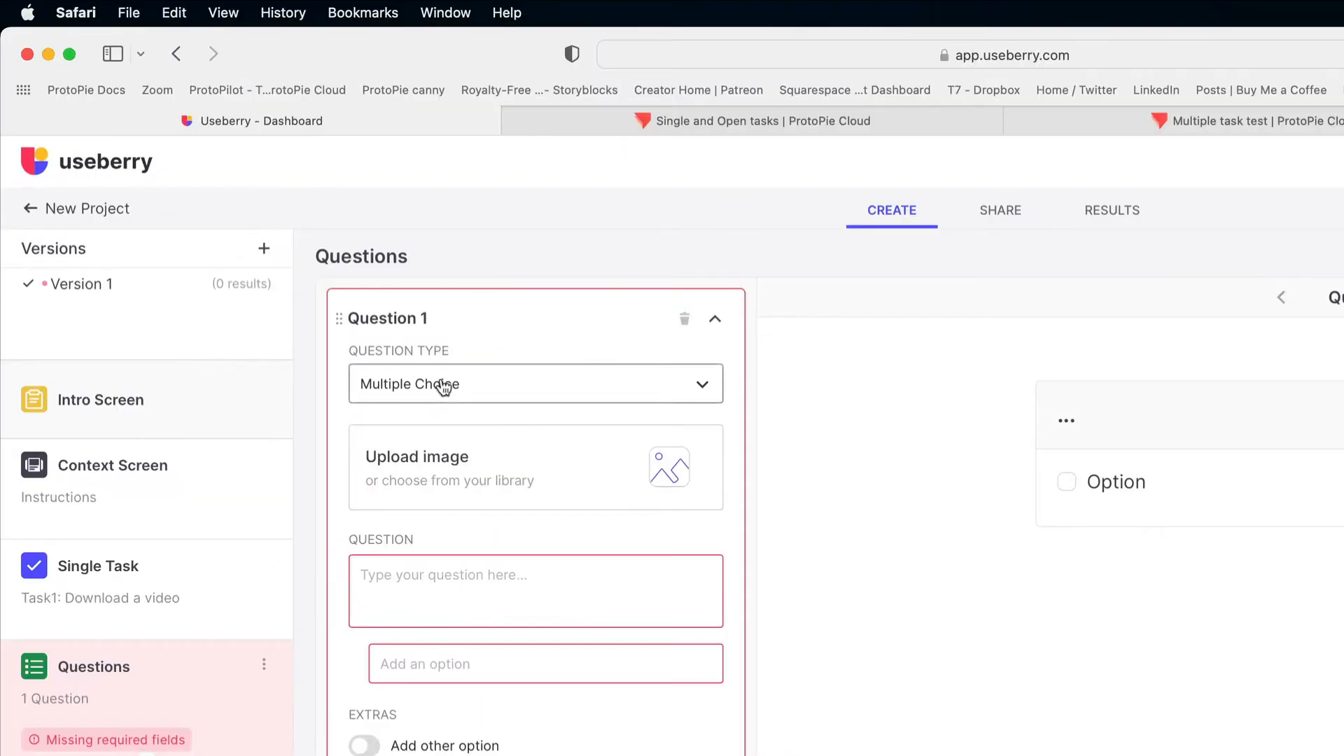
{"action": "left_click", "coordinate": [443, 387]}
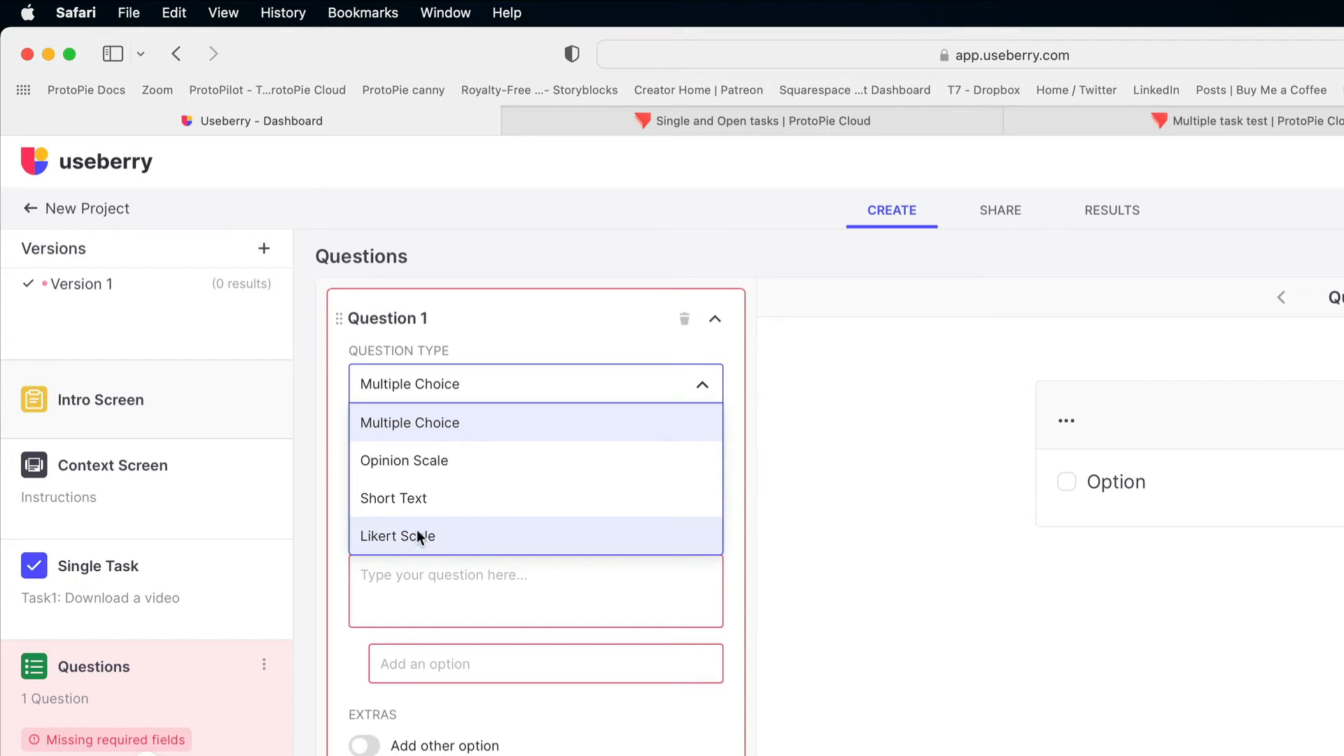
{"action": "left_click", "coordinate": [396, 461]}
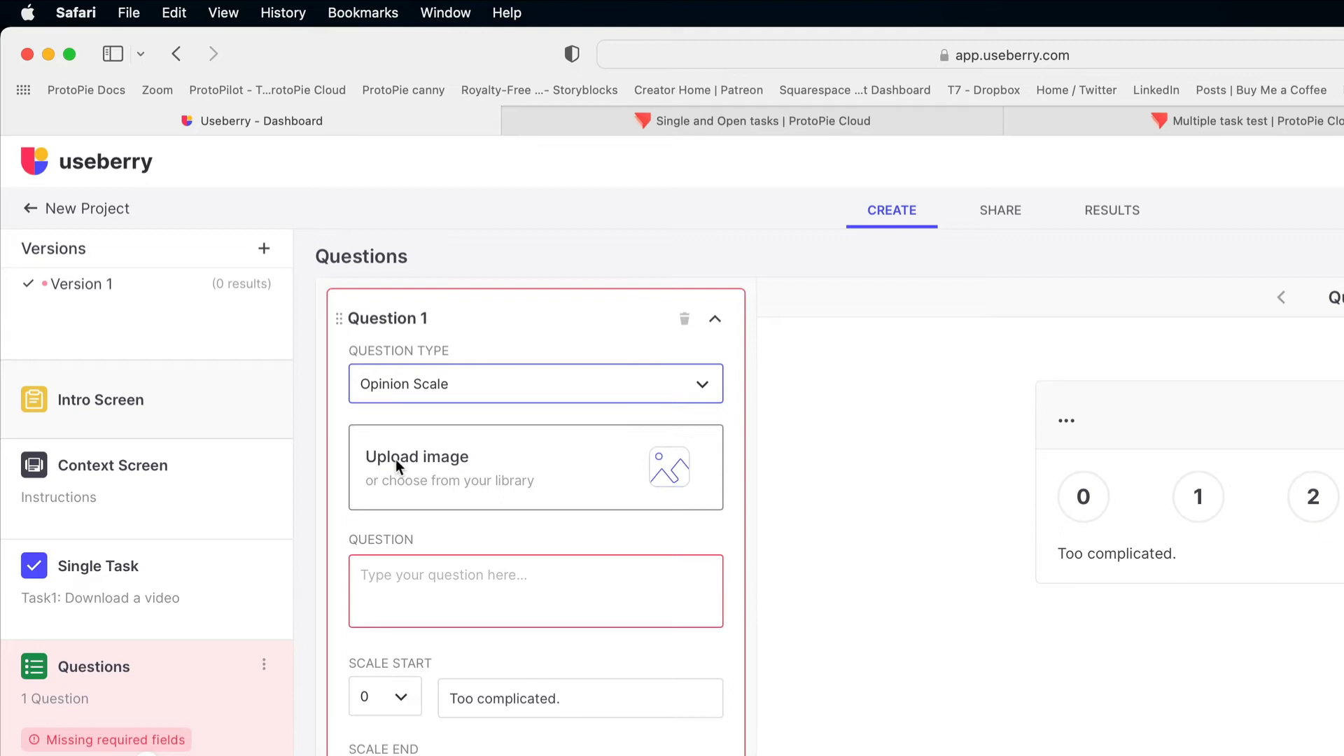
Enter the question text "How confident are you that this is the correct screen to download the video from?"
{"action": "left_click", "coordinate": [416, 593]}
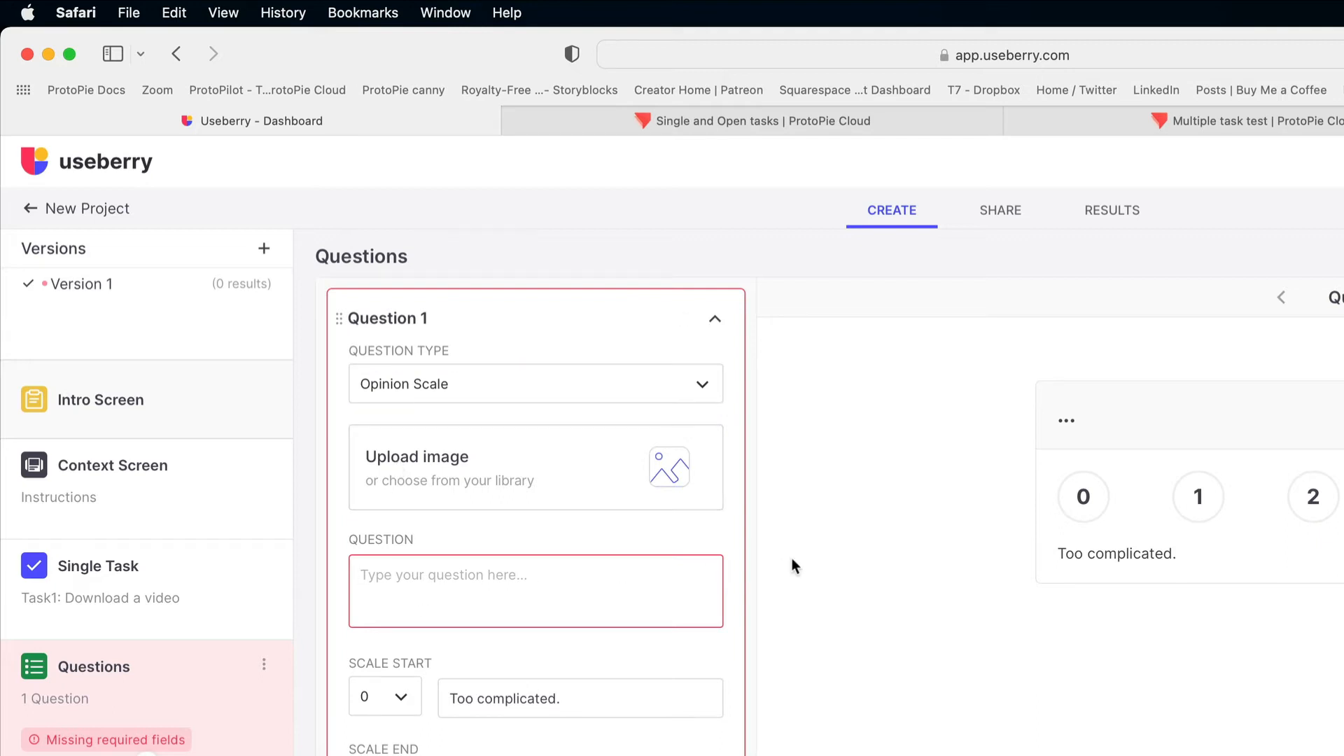
{"action": "key", "text": "super+Tab"}
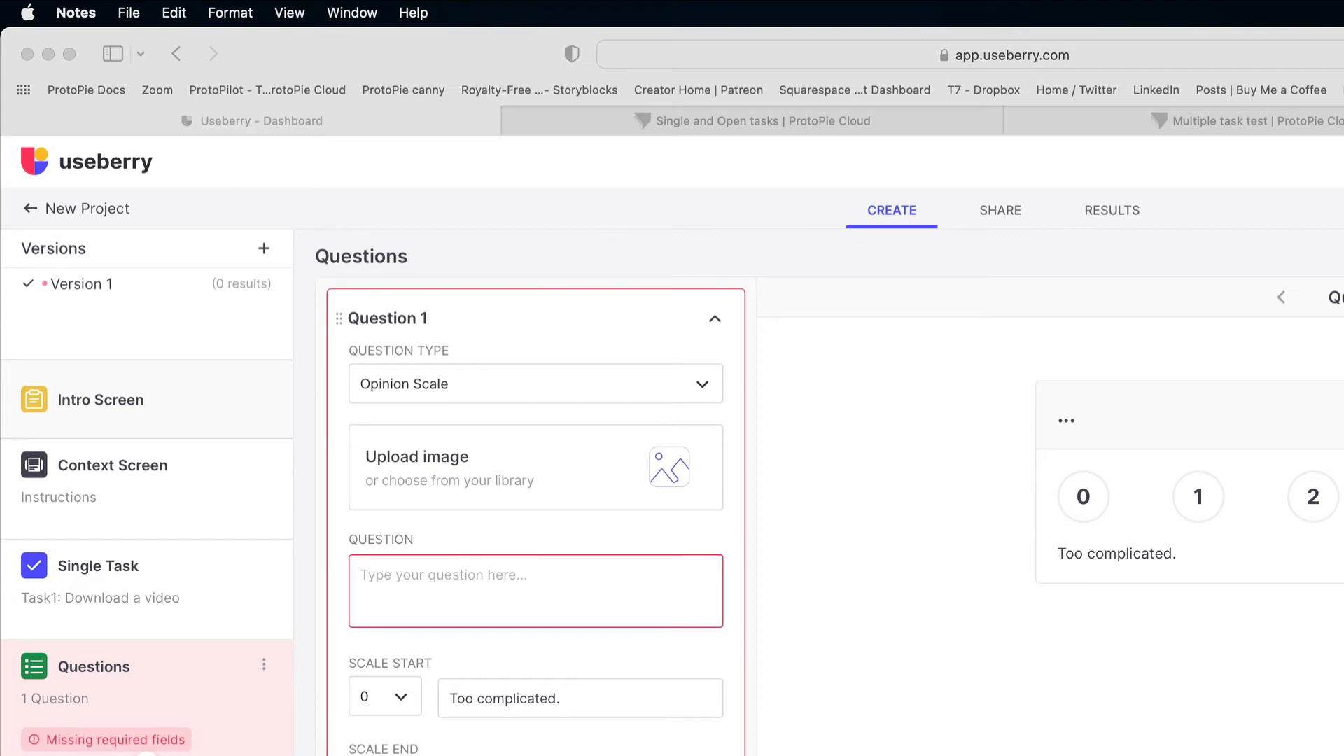
{"action": "left_click", "coordinate": [404, 588]}
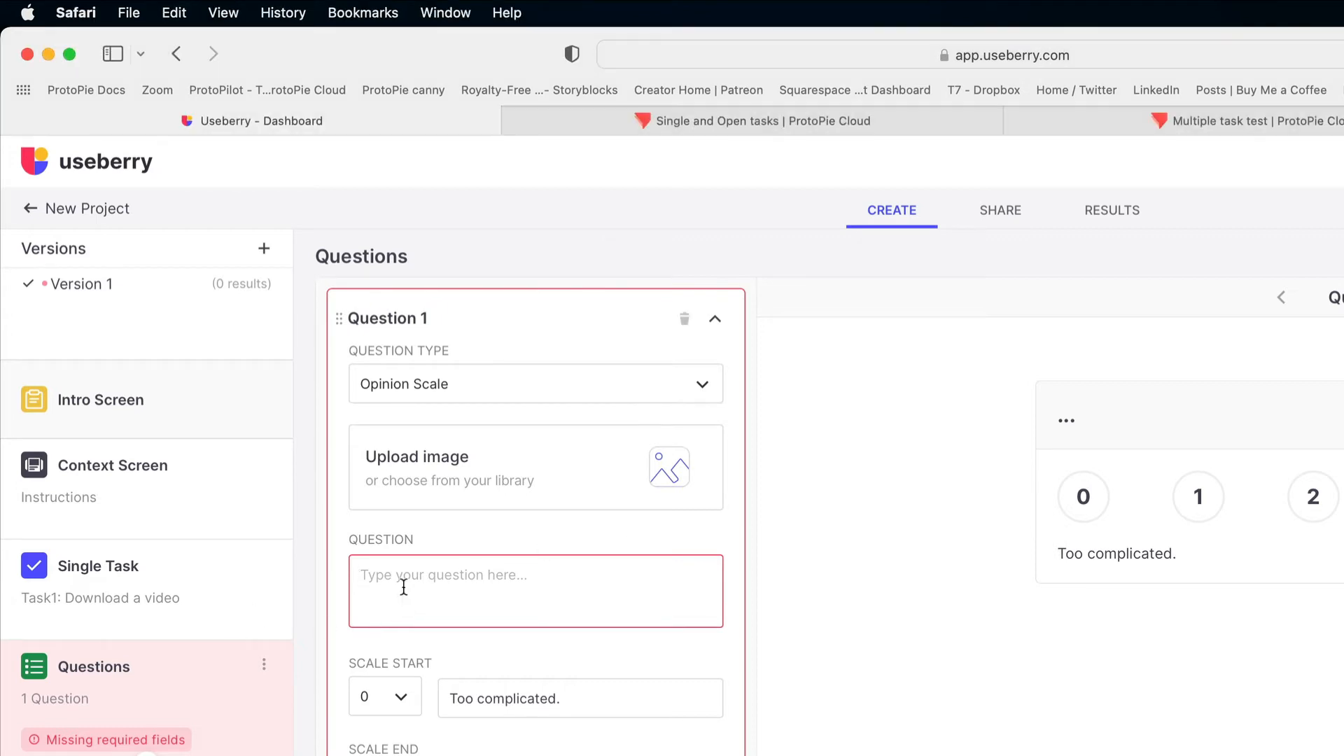
{"action": "type", "text": "How confident are you that this is the correct screen to download the video from?"}
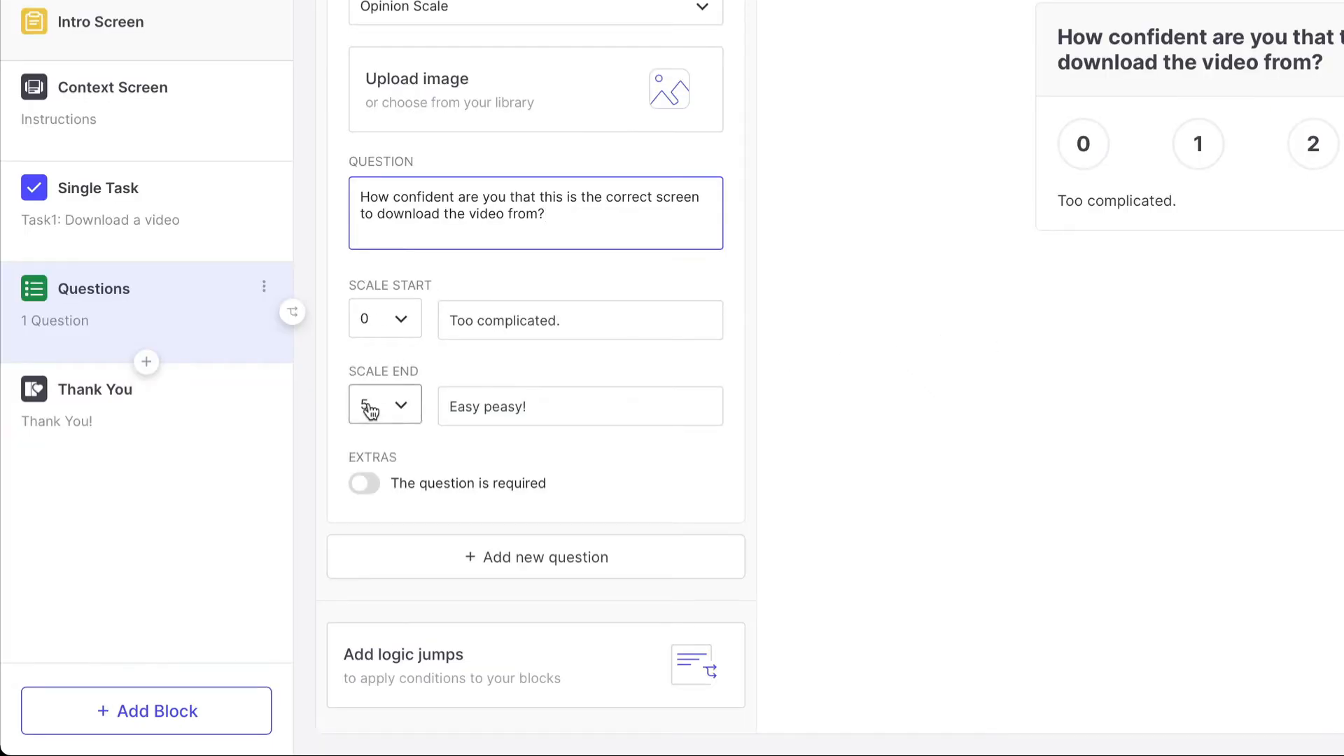
Label the scale start "Not too confident" and the scale end "Very confident", and make the question required
{"action": "left_click", "coordinate": [528, 335]}
{"action": "left_click_drag", "start_coordinate": [579, 321], "coordinate": [431, 325]}
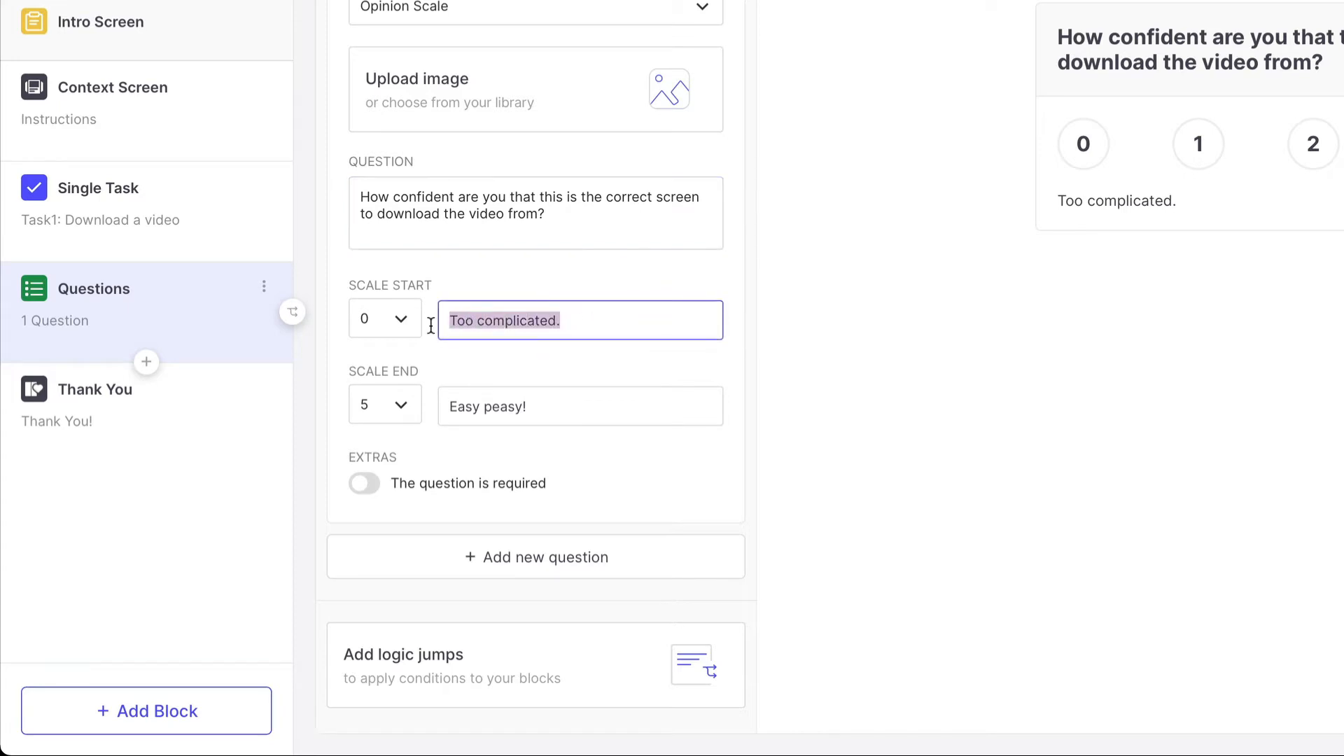
{"action": "type", "text": "Not t"}
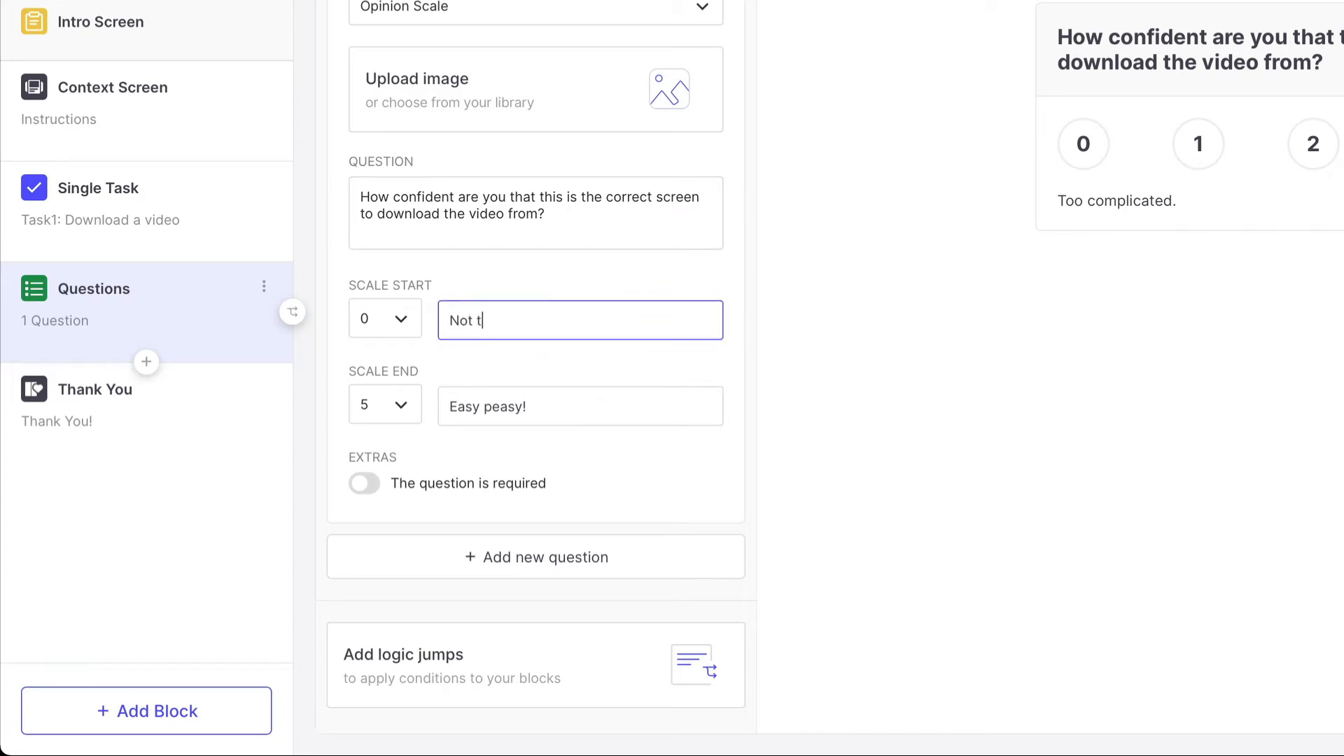
{"action": "type", "text": "oo confident"}
{"action": "left_click", "coordinate": [561, 406]}
{"action": "left_click_drag", "start_coordinate": [561, 406], "coordinate": [429, 413]}
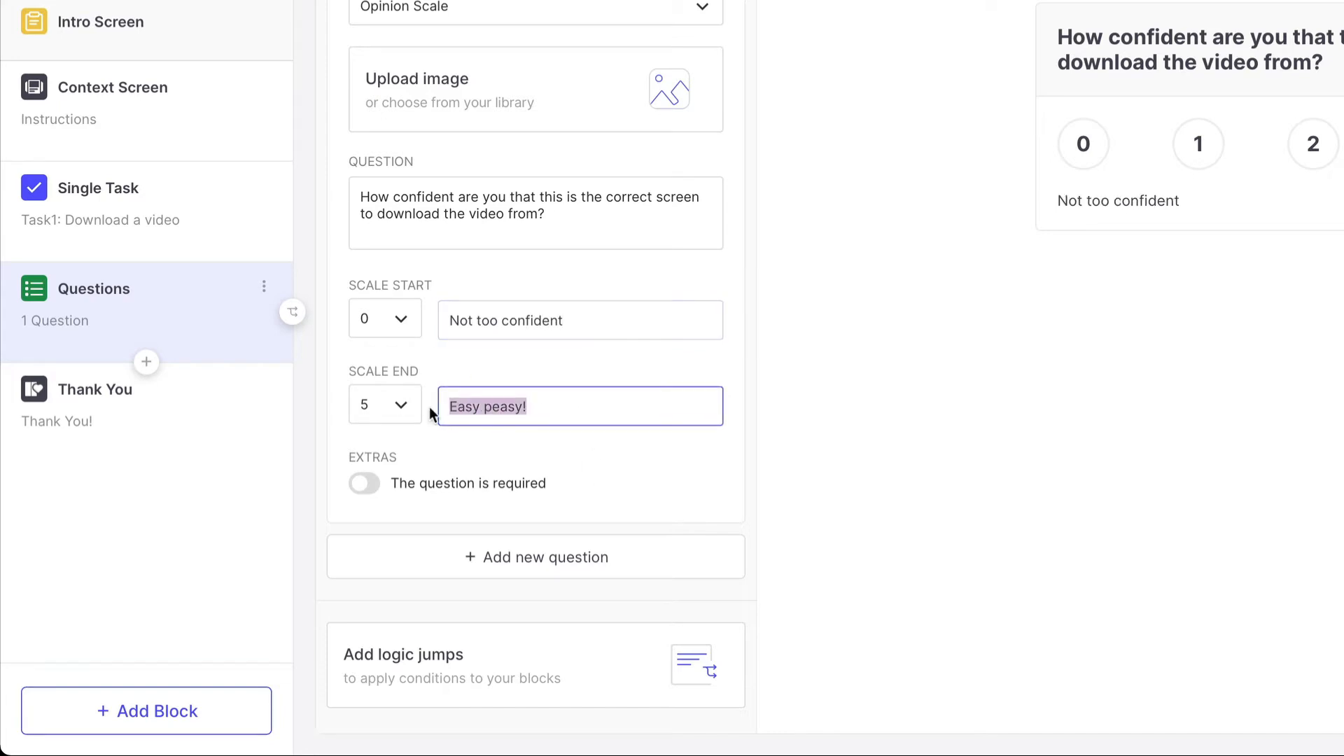
{"action": "type", "text": "Very con"}
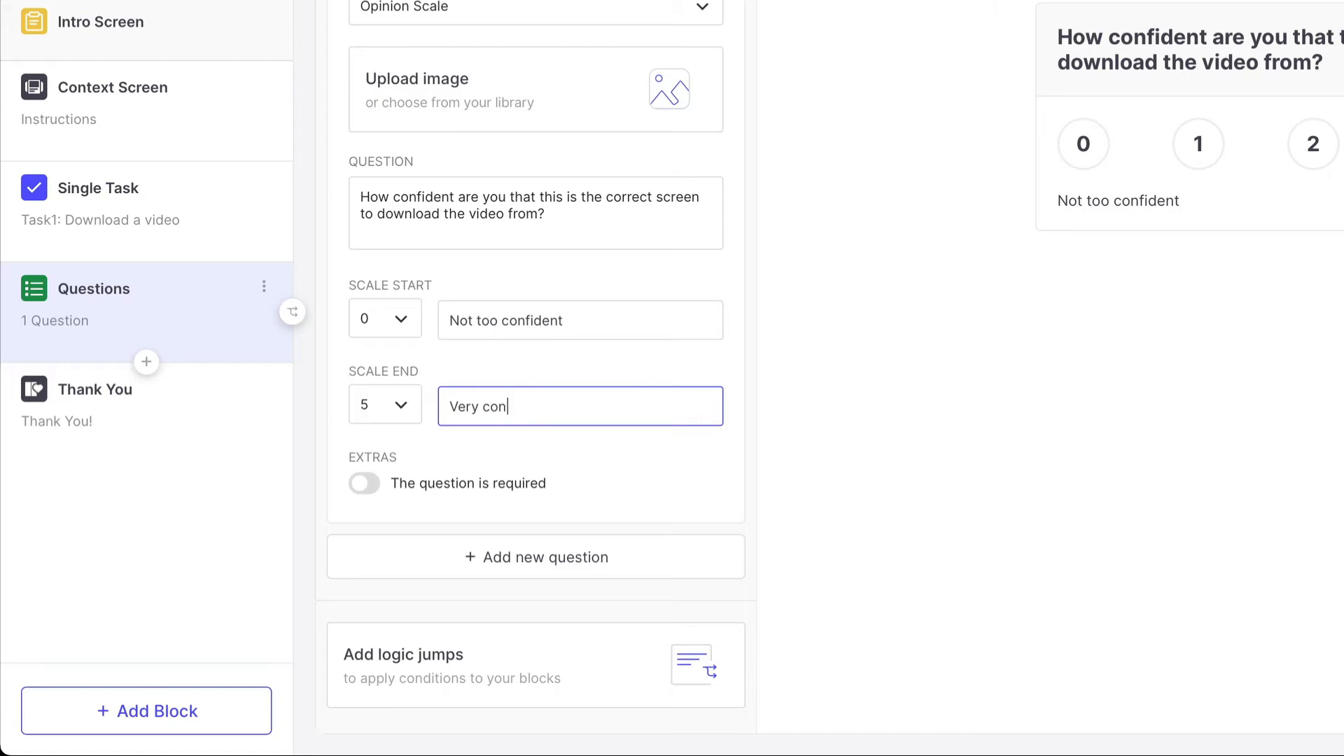
{"action": "type", "text": "fident"}
{"action": "left_click", "coordinate": [364, 487]}
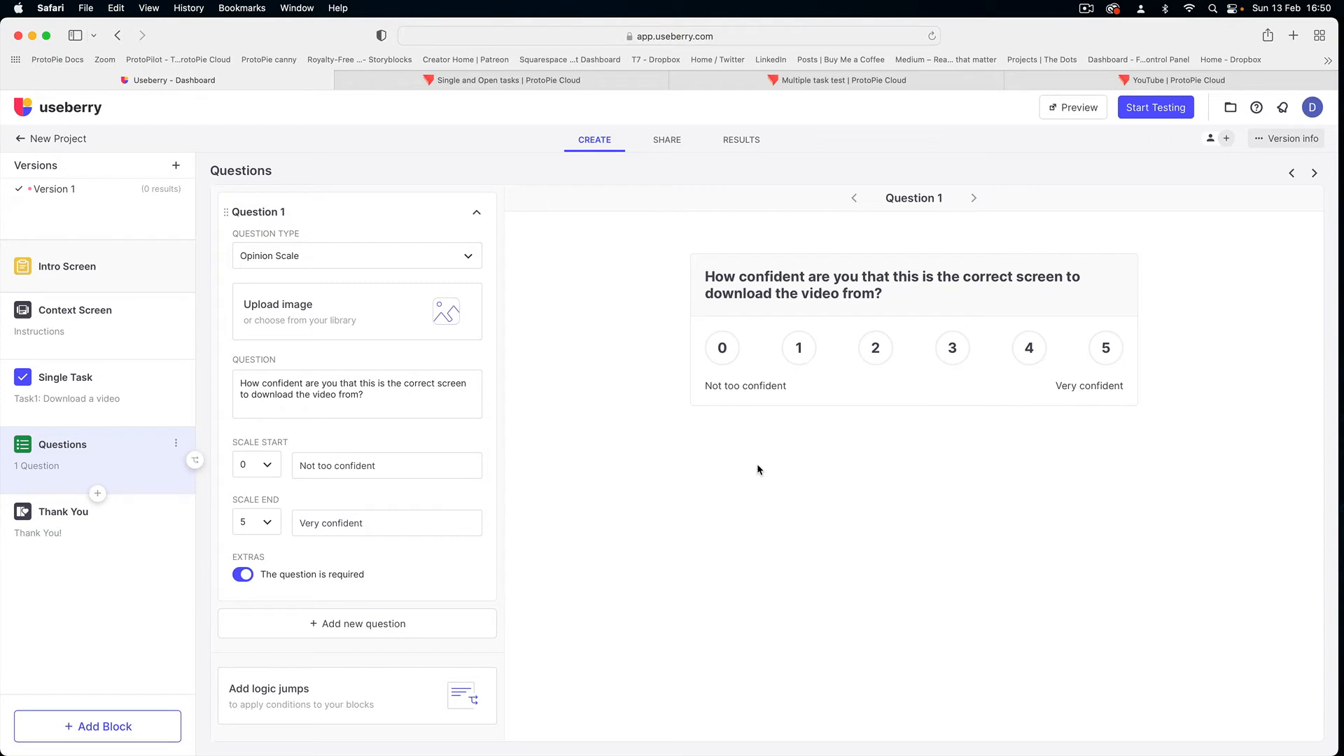
Preview the test and proceed through the welcome and Instructions screens to the first task
{"action": "left_click", "coordinate": [1074, 109]}
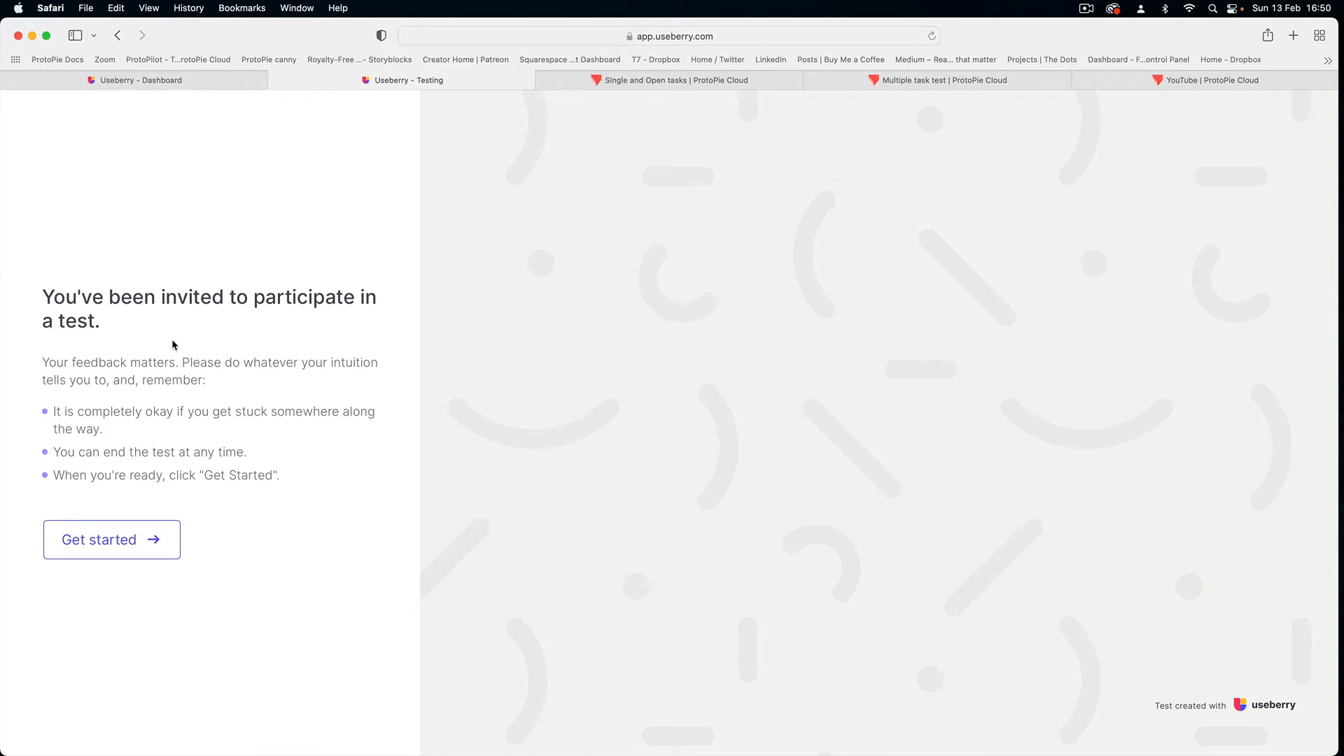
{"action": "left_click", "coordinate": [117, 553]}
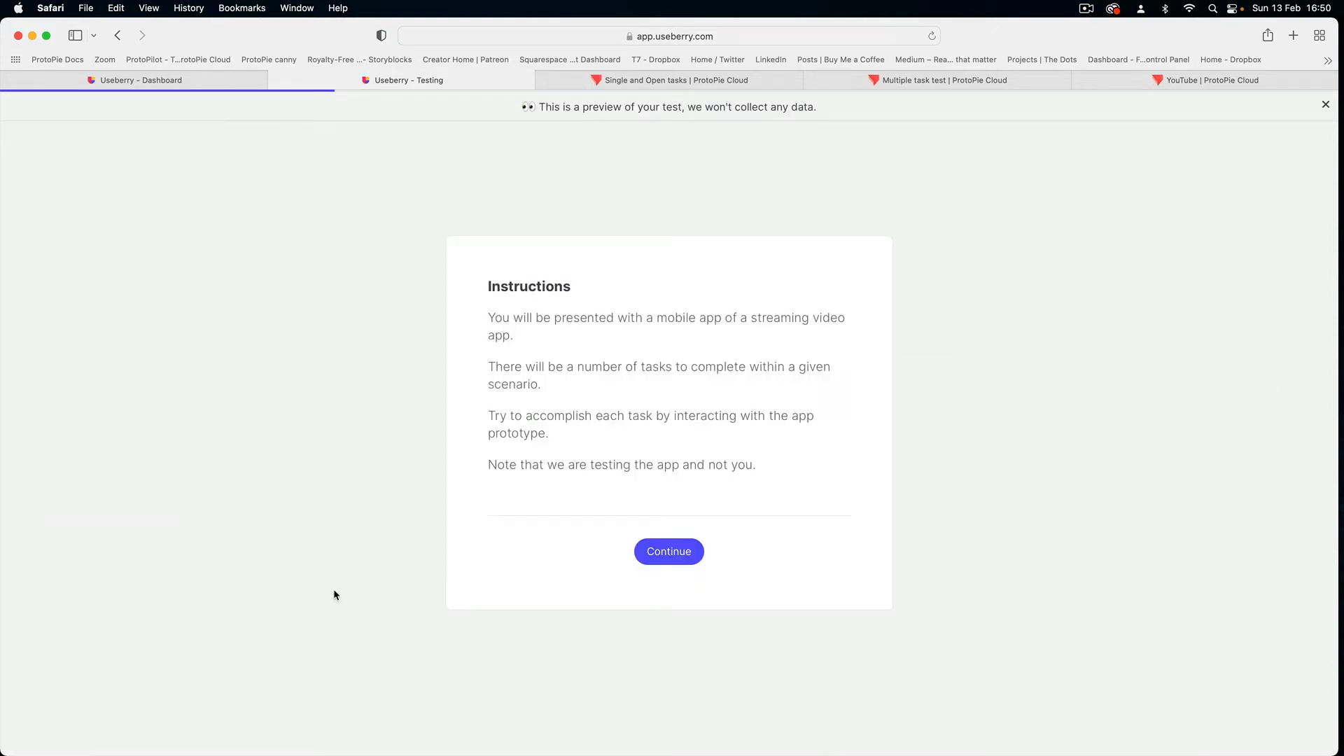
{"action": "left_click", "coordinate": [669, 552]}
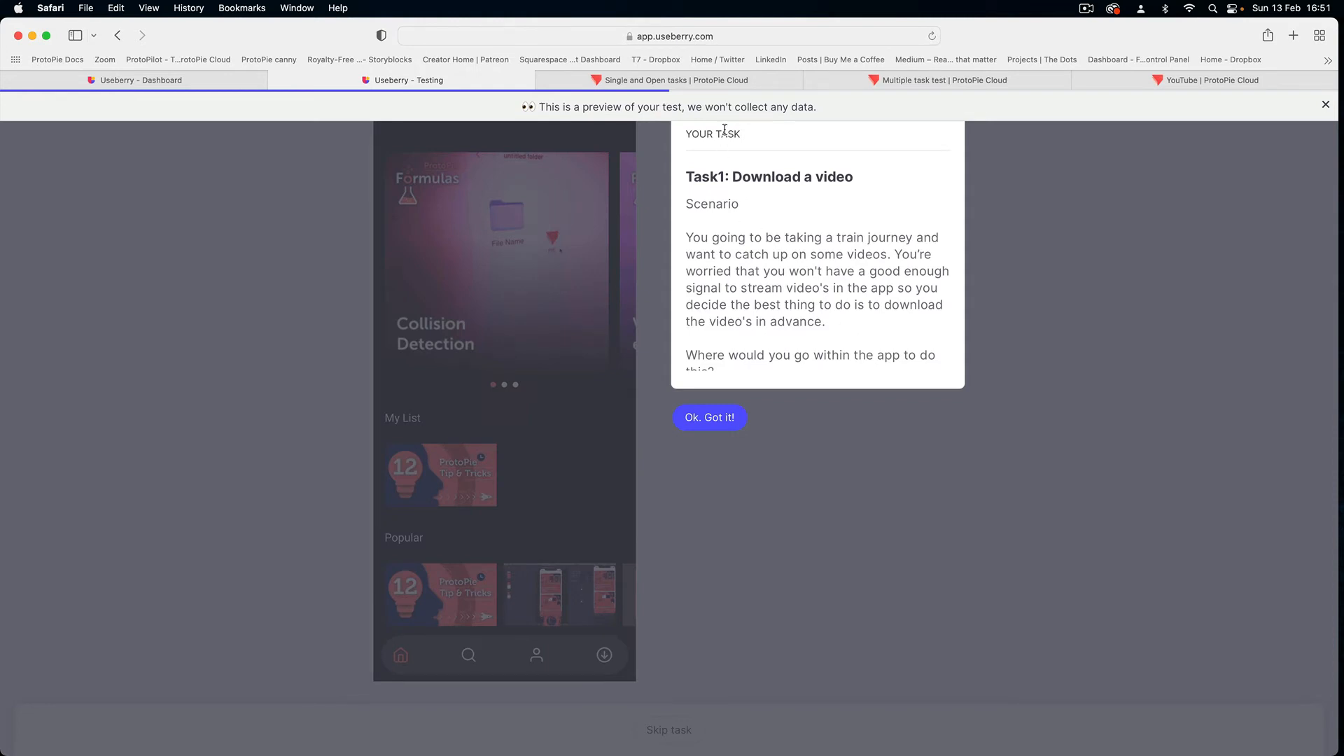
Read through the Download a video scenario in the preview and start the task
{"action": "scroll", "coordinate": [772, 310], "scroll_direction": "down", "scroll_amount": 1}
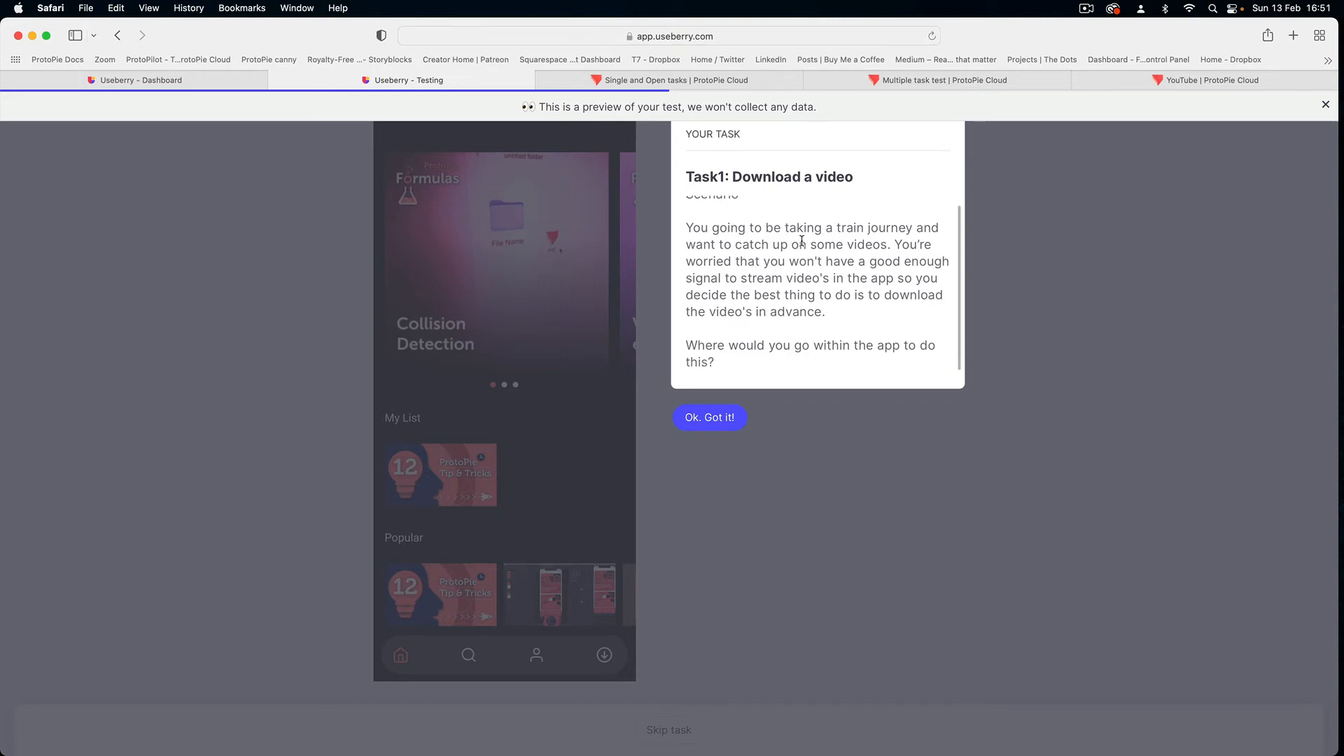
{"action": "scroll", "coordinate": [800, 244], "scroll_direction": "up", "scroll_amount": 1}
{"action": "left_click", "coordinate": [712, 420]}
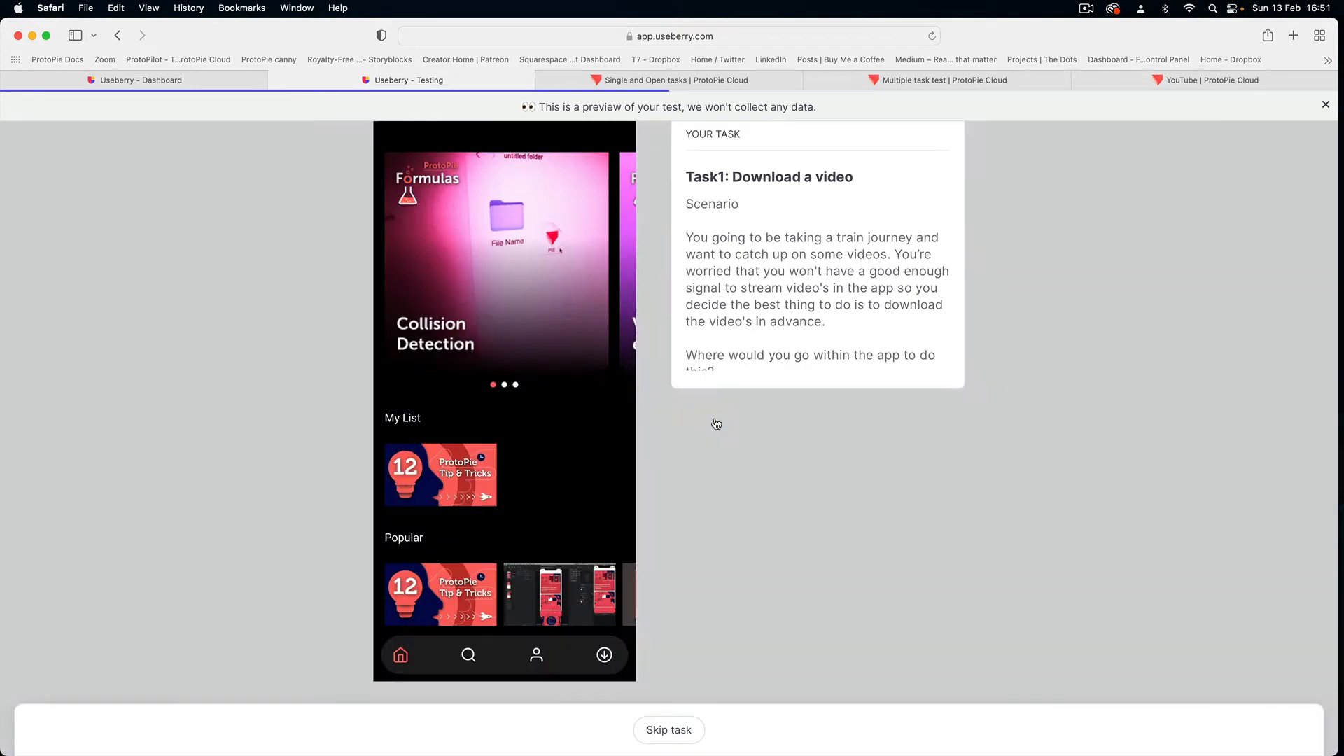
Try out the prototype's Popular list and Downloads screen, then open the "Dropping a pin on a map" video from the Home carousel
{"action": "left_click_drag", "start_coordinate": [570, 590], "coordinate": [483, 594]}
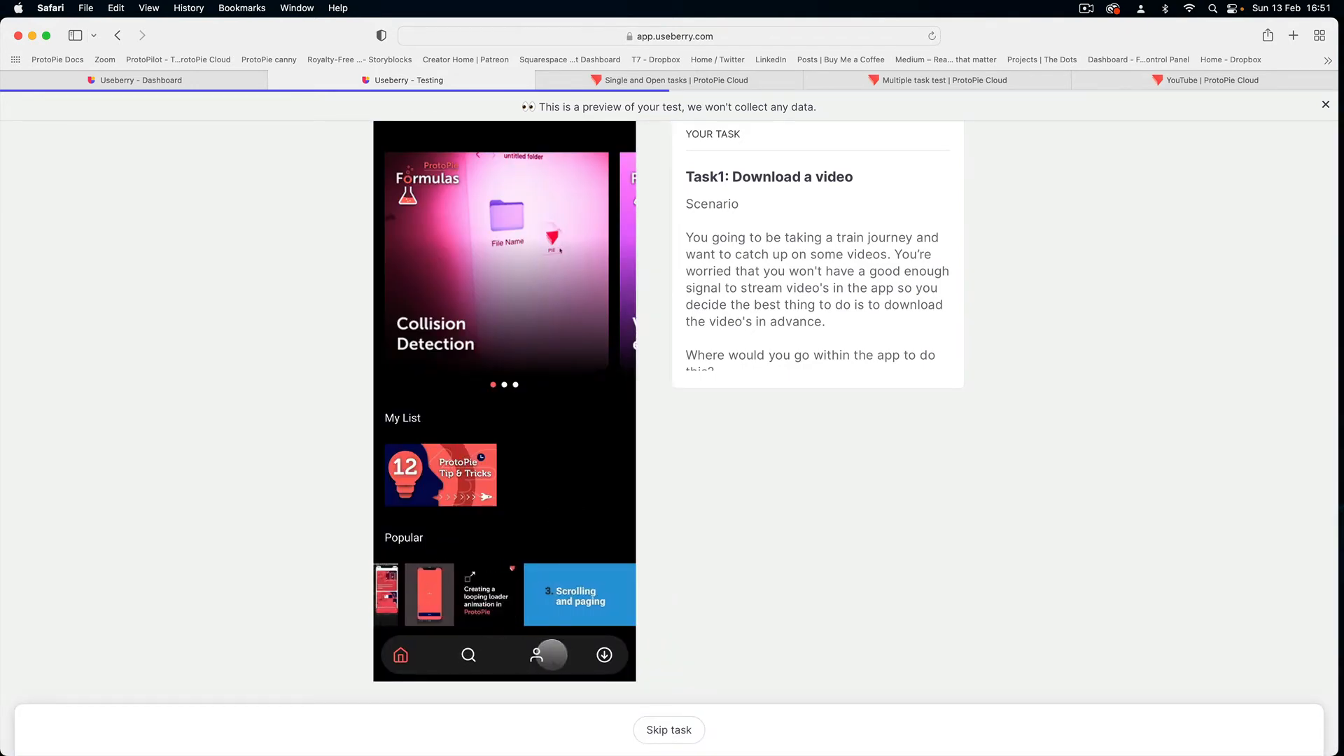
{"action": "left_click", "coordinate": [605, 656]}
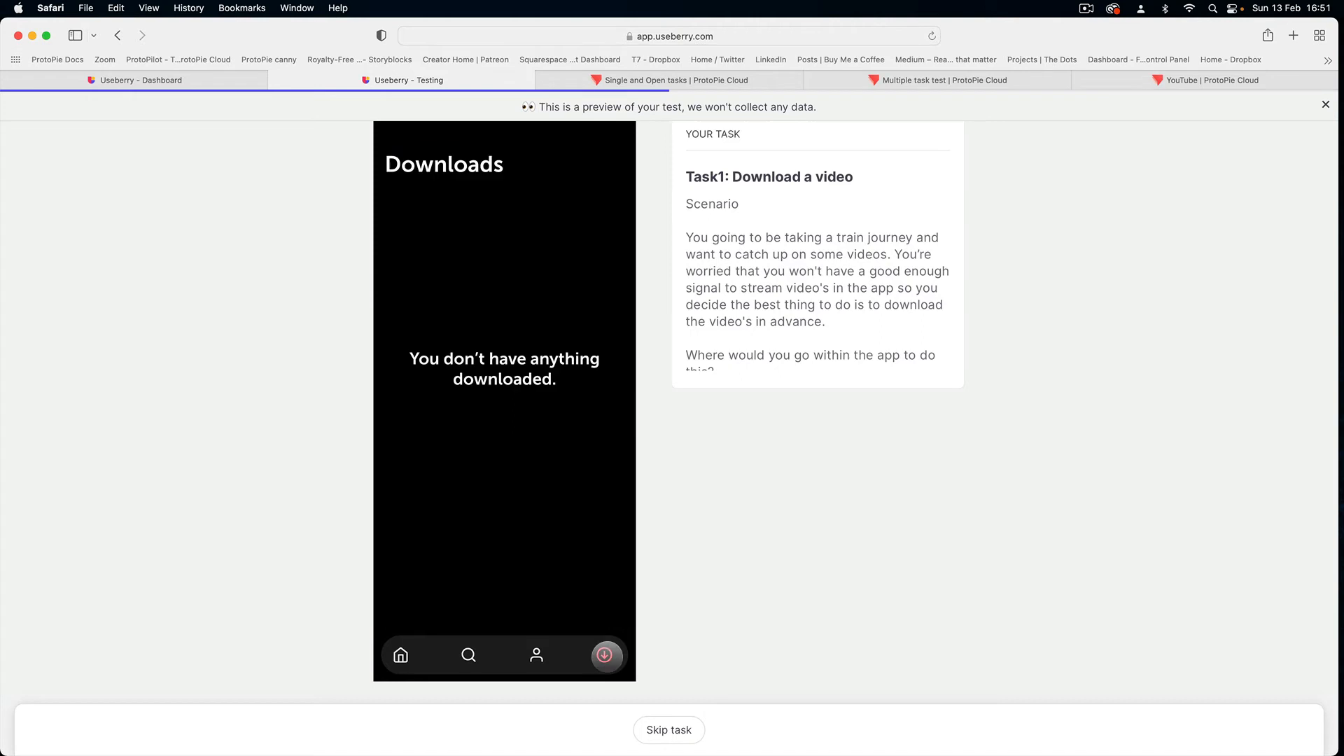
{"action": "left_click", "coordinate": [400, 656]}
{"action": "left_click_drag", "start_coordinate": [537, 270], "coordinate": [413, 275]}
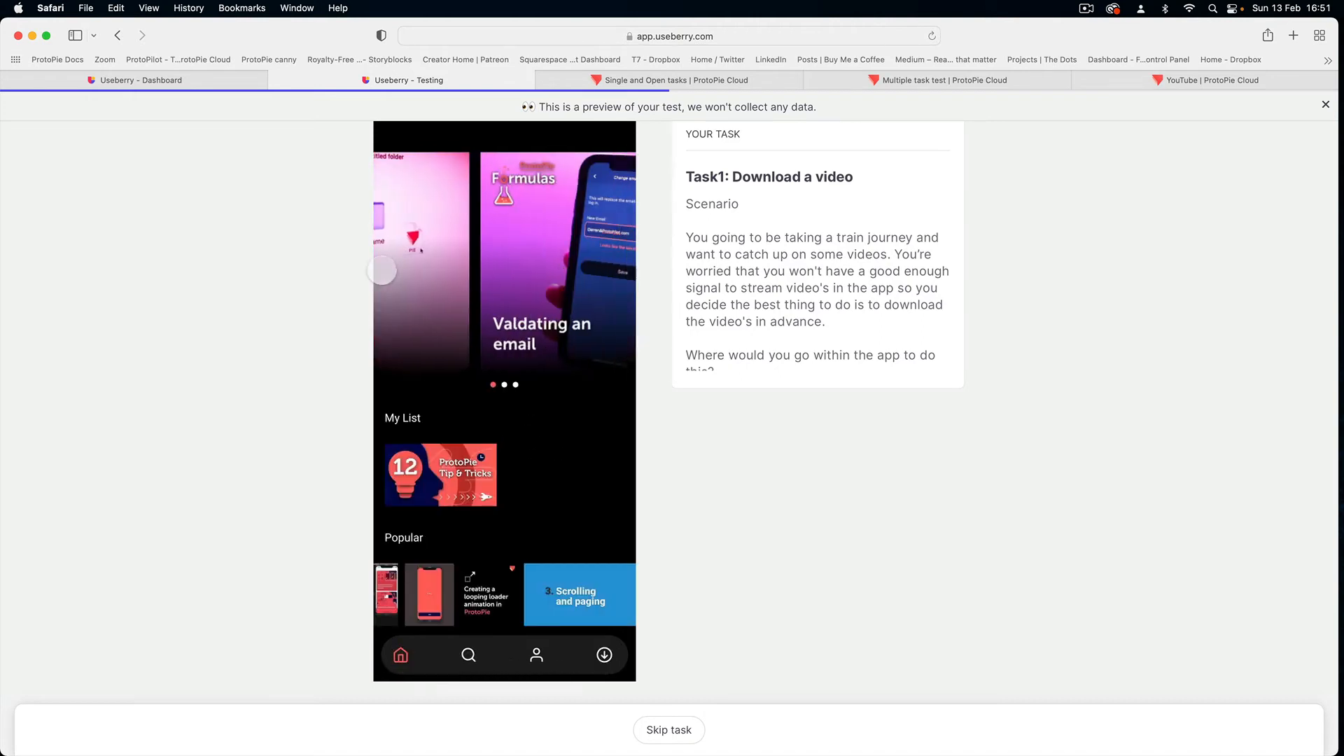
{"action": "left_click_drag", "start_coordinate": [541, 286], "coordinate": [405, 285]}
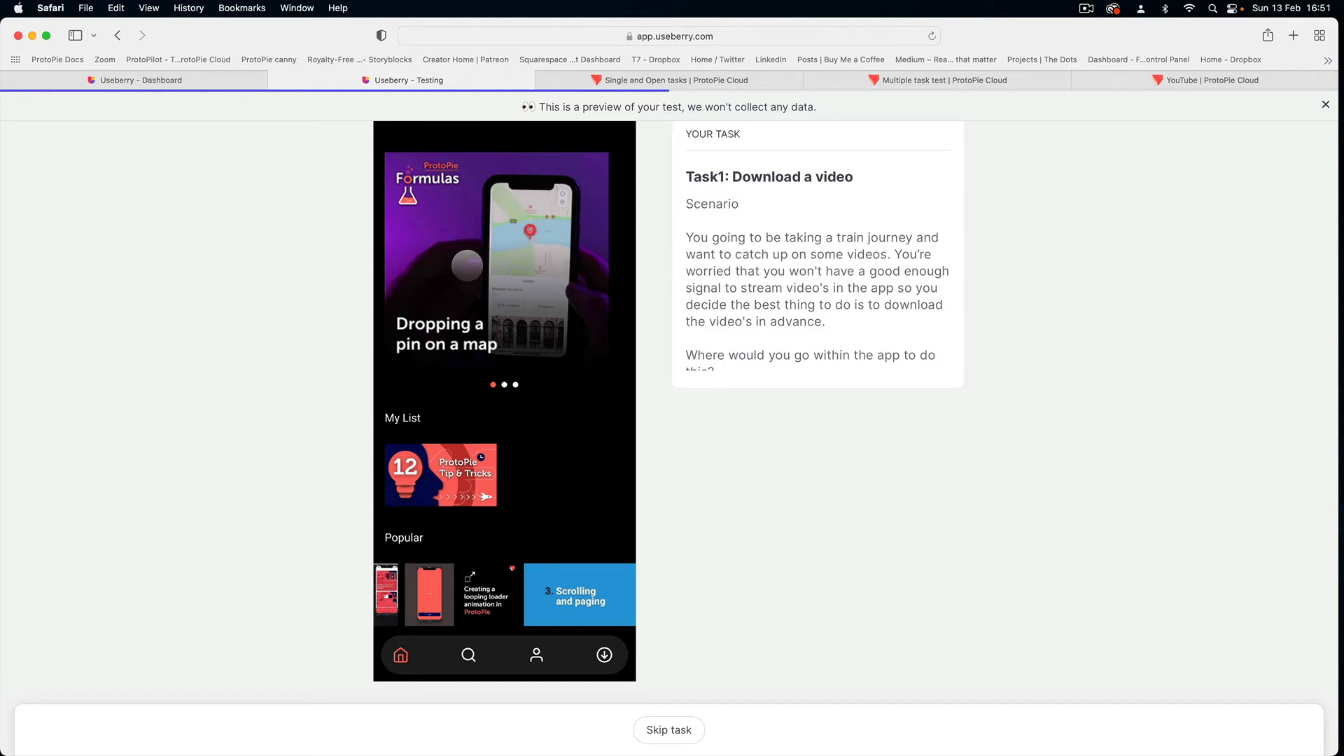
{"action": "left_click", "coordinate": [519, 252]}
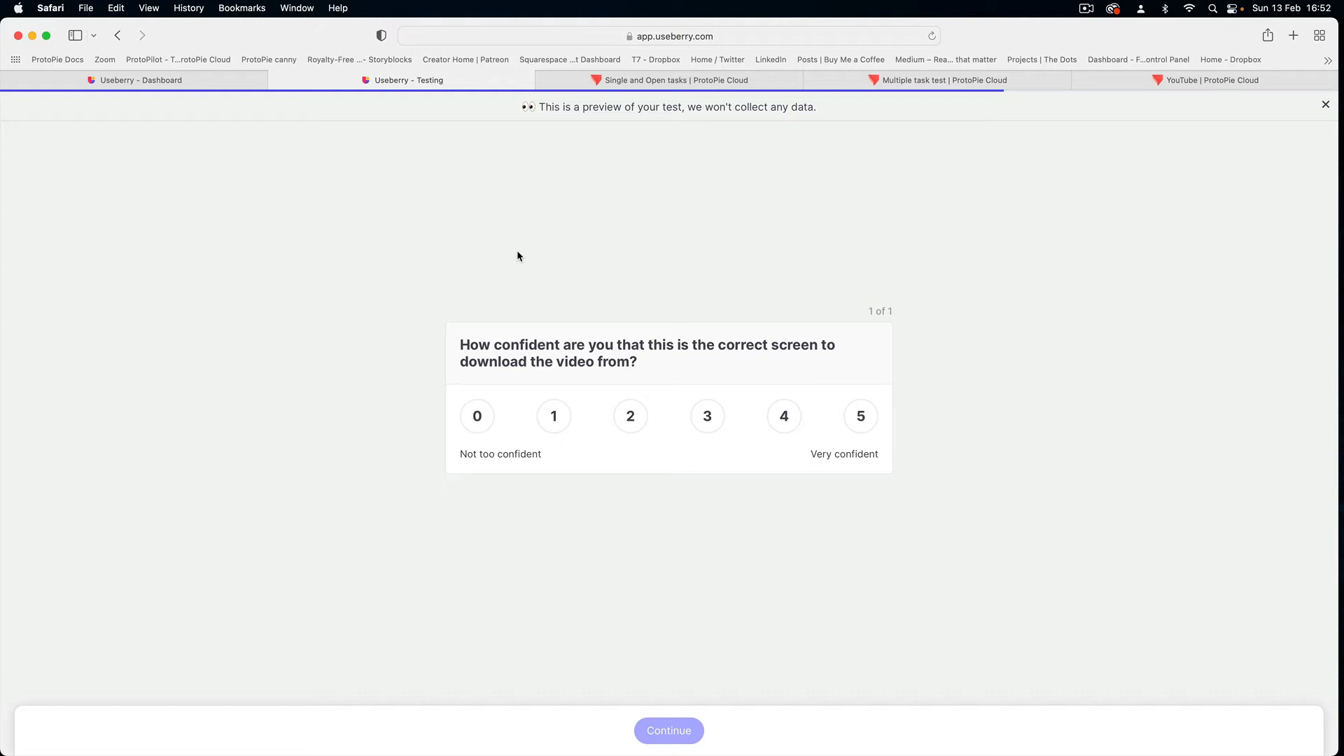
Answer the preview's confidence question with 5 and continue
{"action": "left_click", "coordinate": [861, 430]}
{"action": "left_click", "coordinate": [859, 429]}
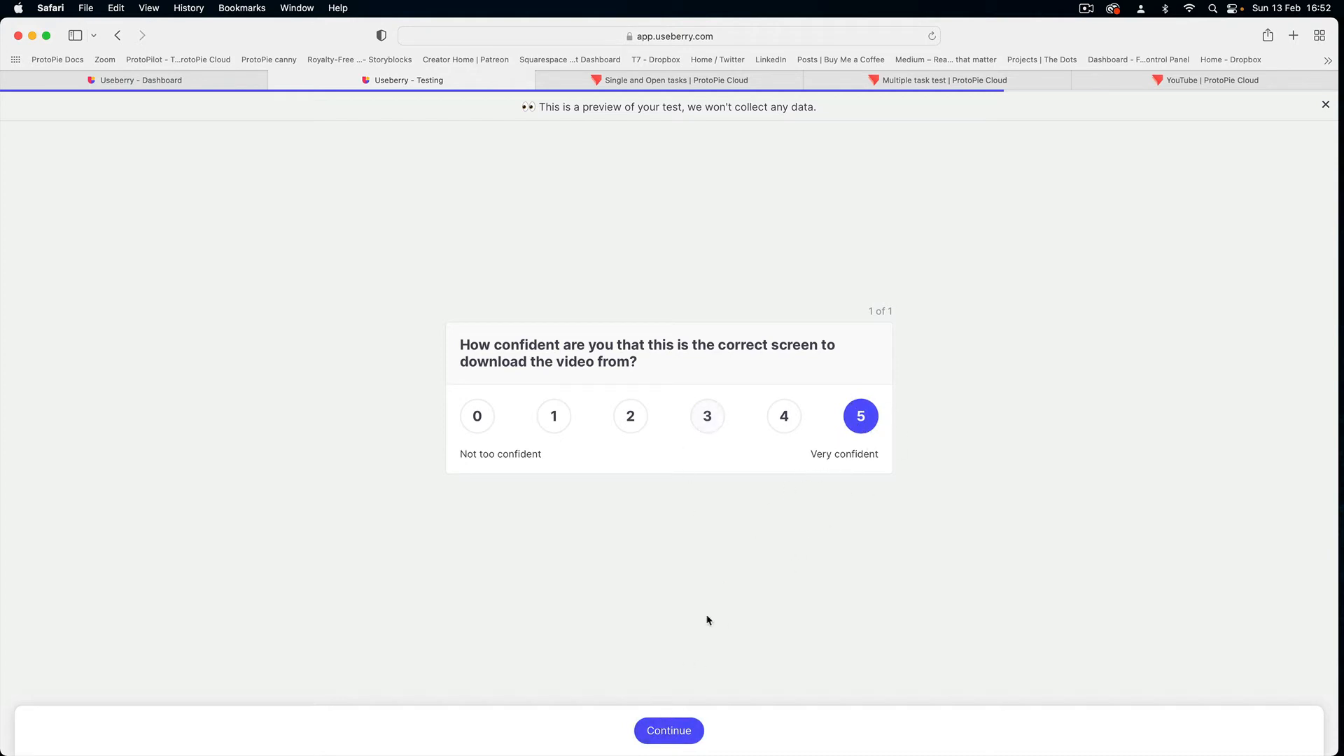
{"action": "left_click", "coordinate": [668, 732]}
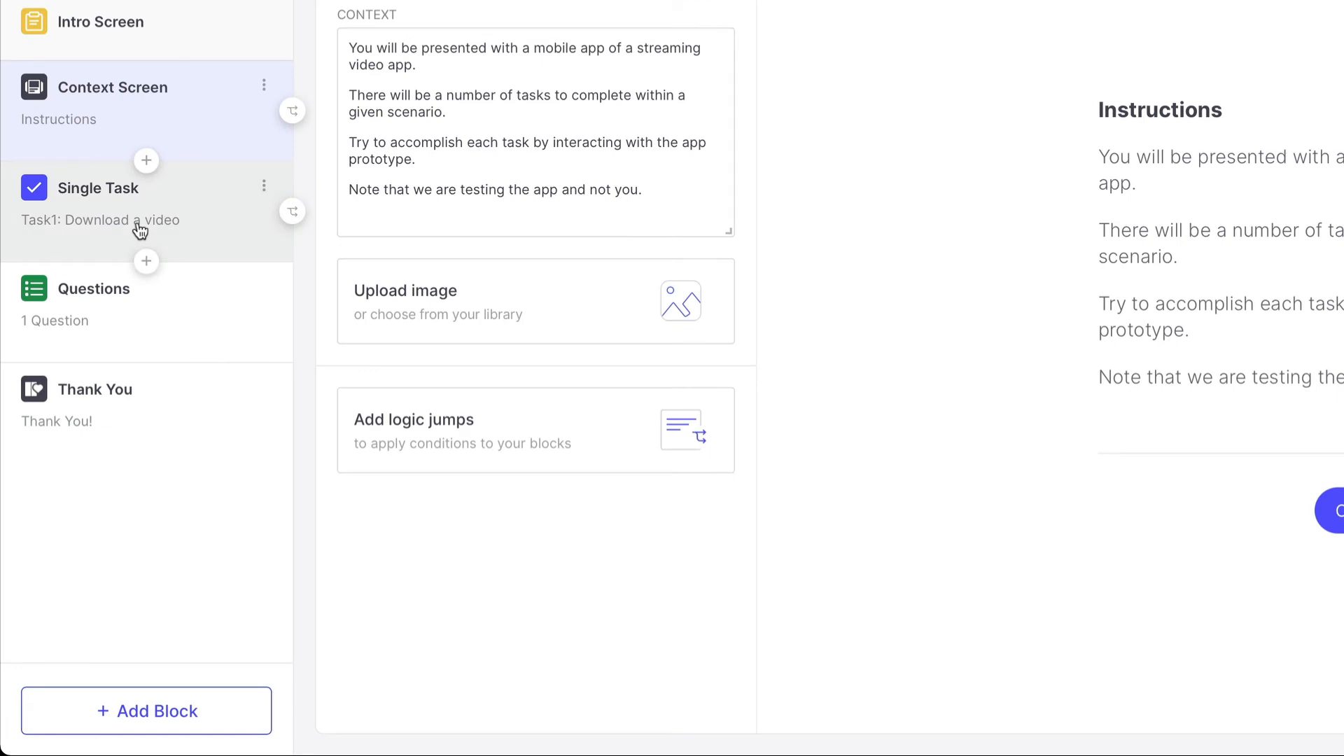
Insert a Multiple Tasks block between the Single Task and Questions blocks
{"action": "left_click", "coordinate": [145, 261]}
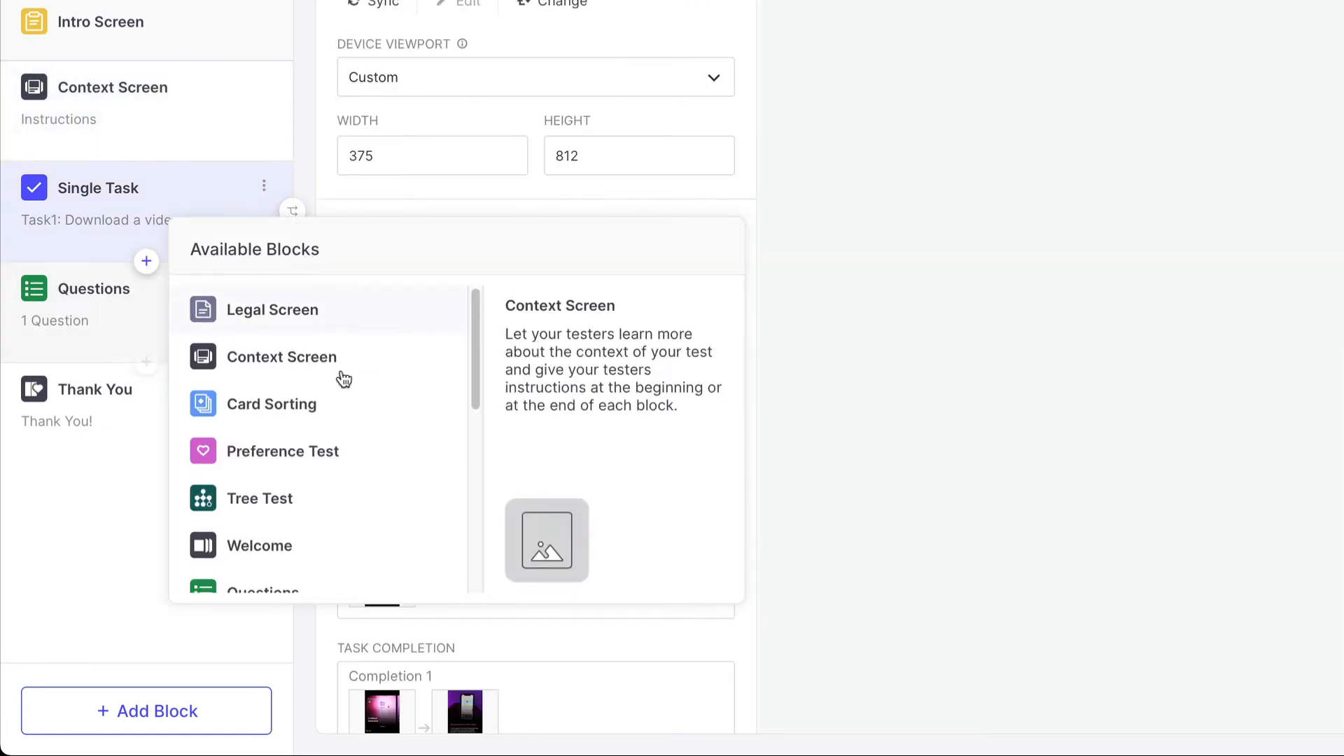
{"action": "scroll", "coordinate": [361, 403], "scroll_direction": "down", "scroll_amount": 1}
{"action": "scroll", "coordinate": [361, 403], "scroll_direction": "down", "scroll_amount": 6}
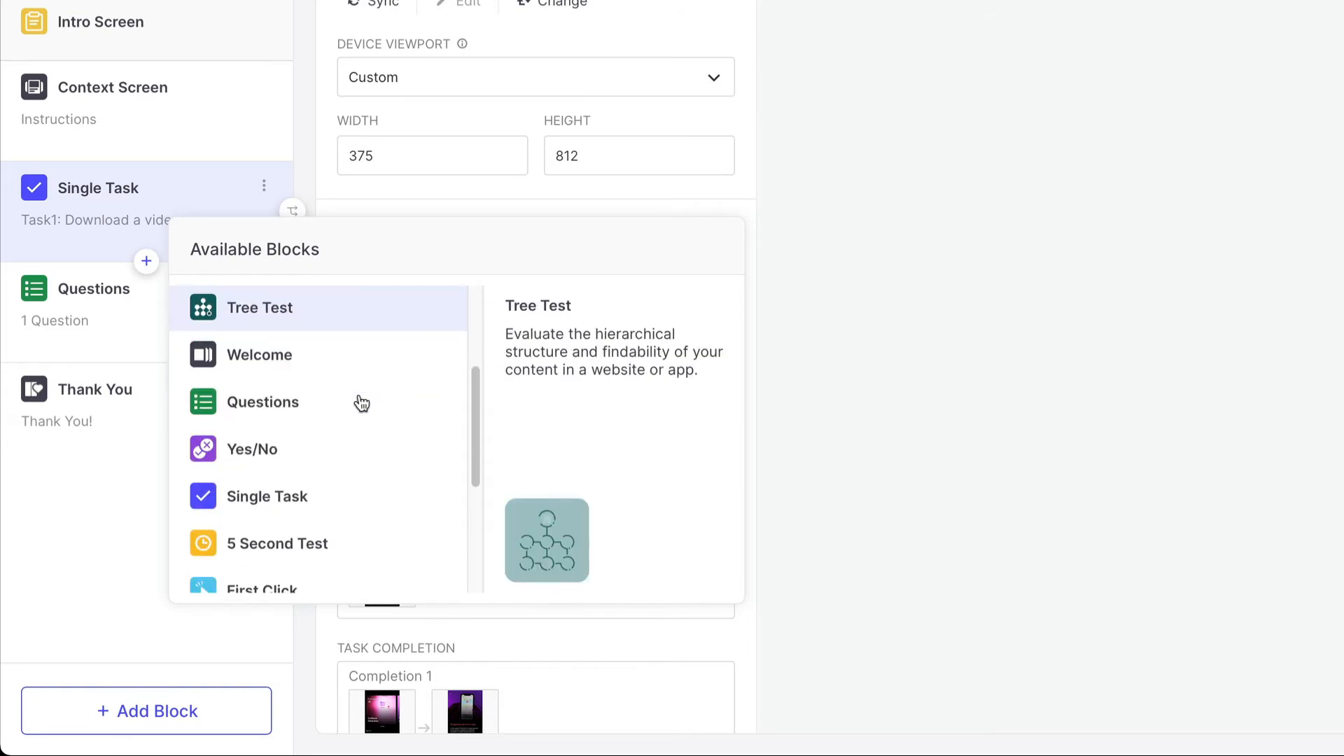
{"action": "left_click", "coordinate": [308, 564]}
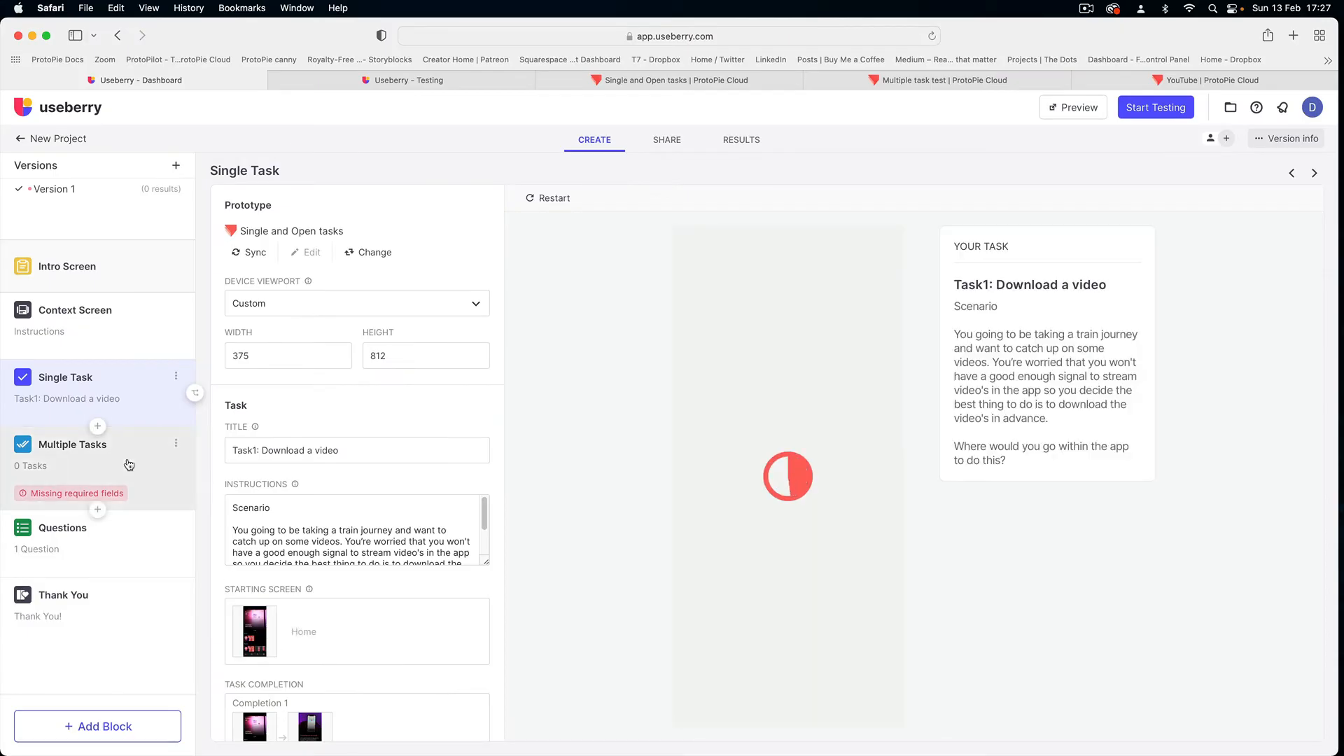
Assign the "Multiple task test" prototype from the library to the Multiple Tasks block
{"action": "left_click", "coordinate": [130, 465]}
{"action": "left_click", "coordinate": [317, 230]}
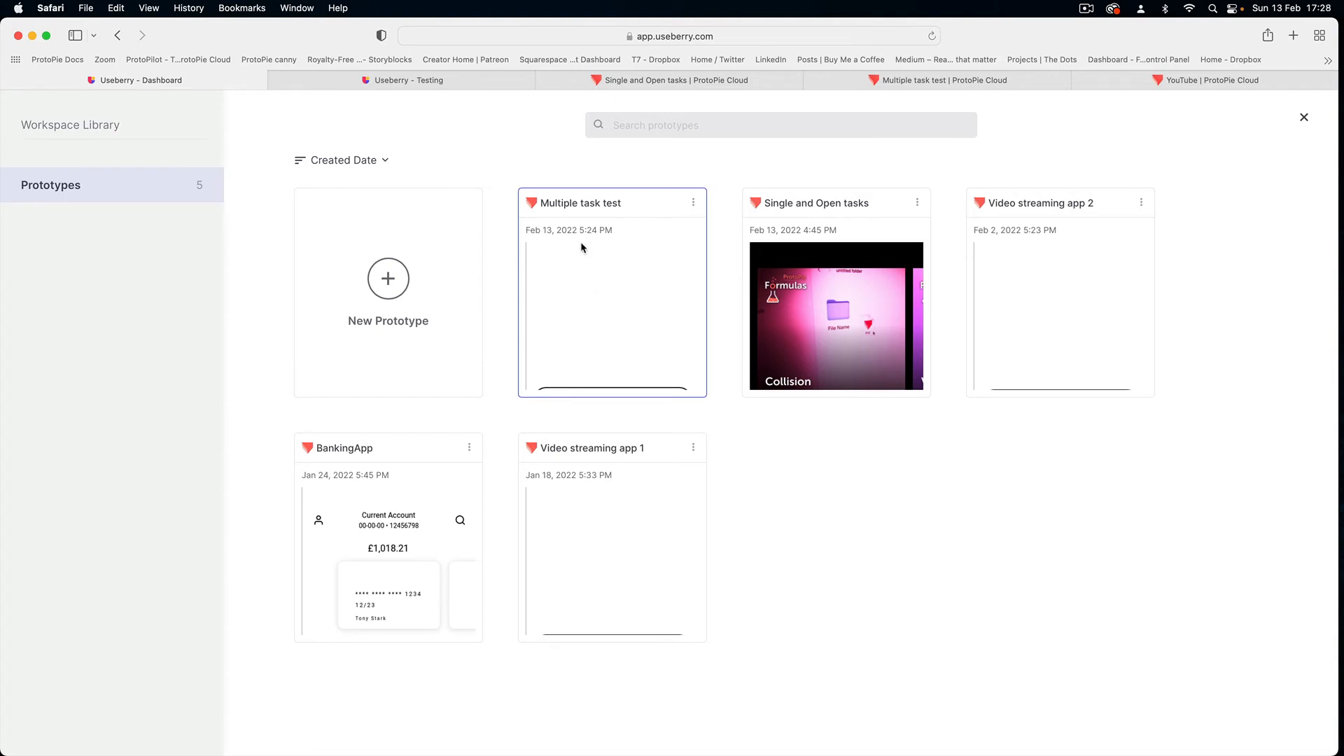
{"action": "left_click", "coordinate": [592, 313]}
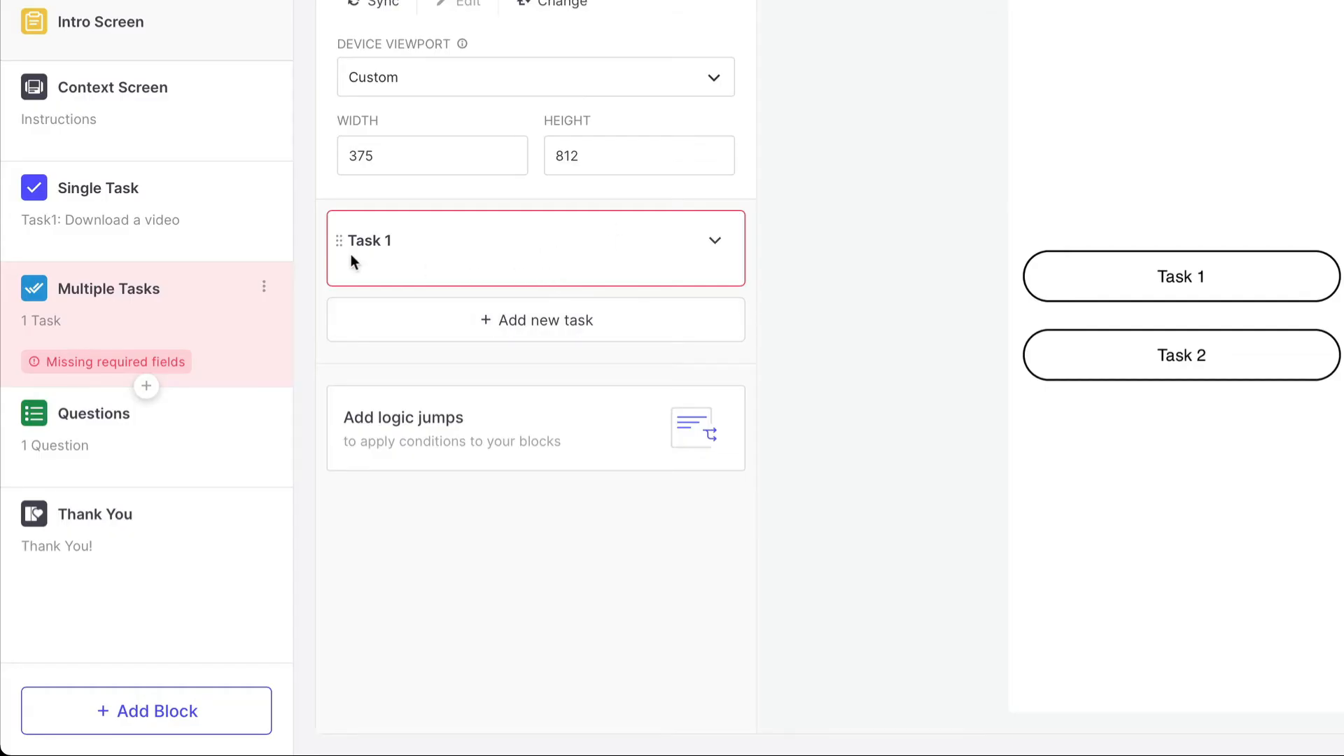
Copy the title "Task1: Download a video" from the Single Task block into Task 1 of the Multiple Tasks block
{"action": "left_click", "coordinate": [108, 219]}
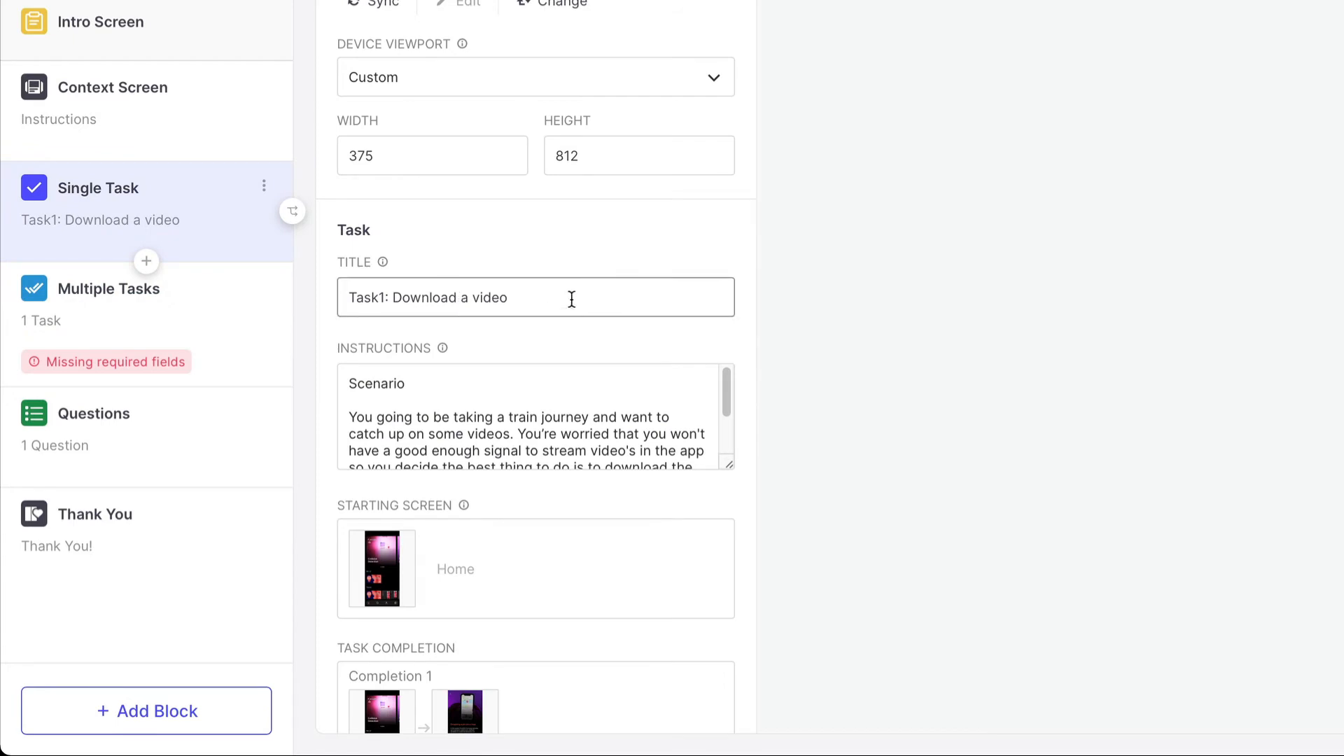
{"action": "left_click_drag", "start_coordinate": [572, 299], "coordinate": [306, 292]}
{"action": "key", "text": "ctrl+c"}
{"action": "left_click", "coordinate": [206, 316]}
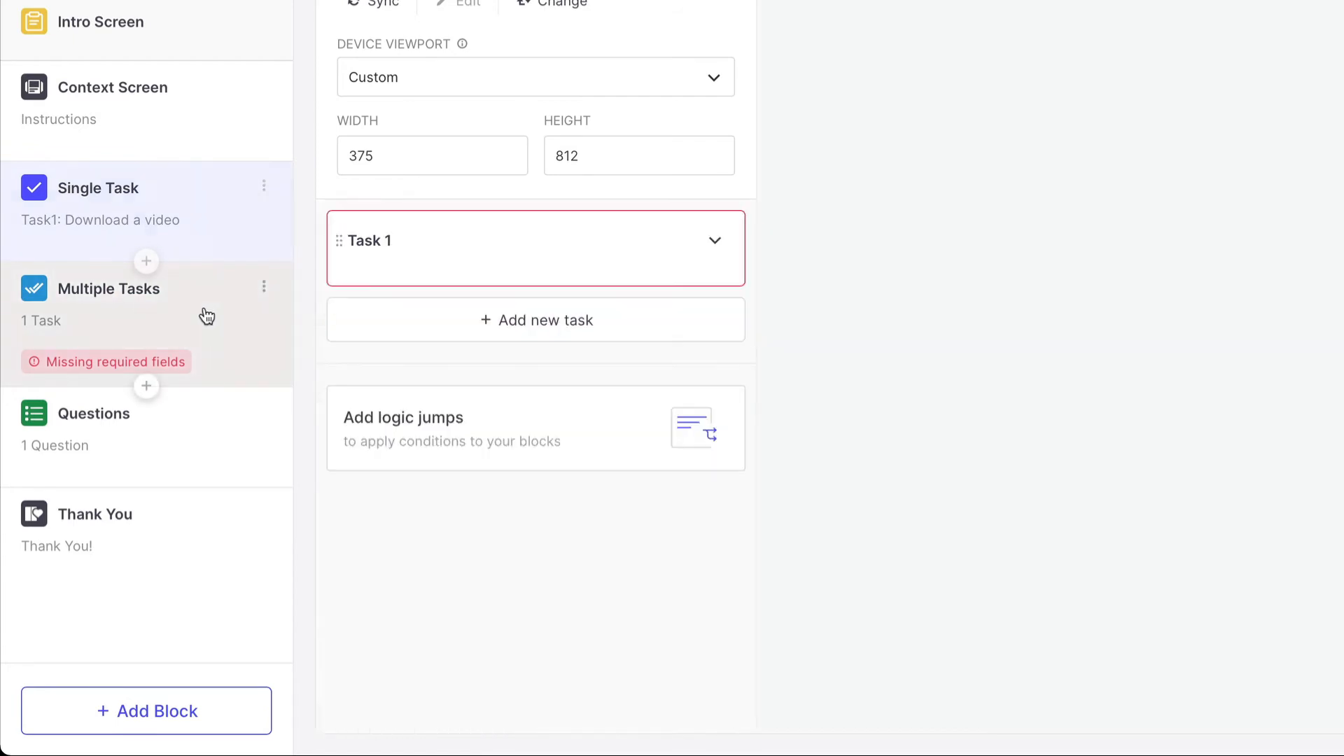
{"action": "left_click", "coordinate": [714, 240]}
{"action": "left_click", "coordinate": [437, 308]}
{"action": "key", "text": "ctrl+v"}
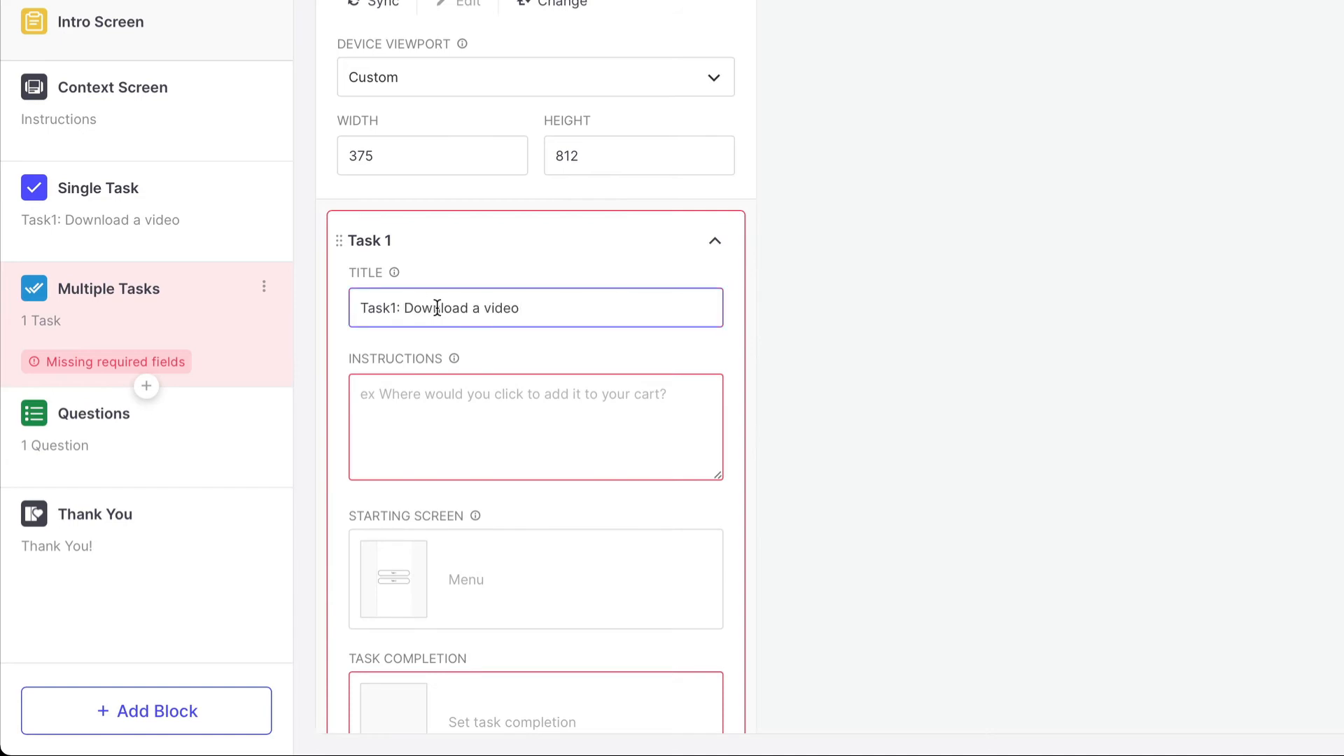
Copy the Single Task block's scenario instructions into the instructions of Task 1 in the Multiple Tasks block
{"action": "left_click", "coordinate": [129, 231]}
{"action": "left_click", "coordinate": [479, 415]}
{"action": "key", "text": "ctrl+a"}
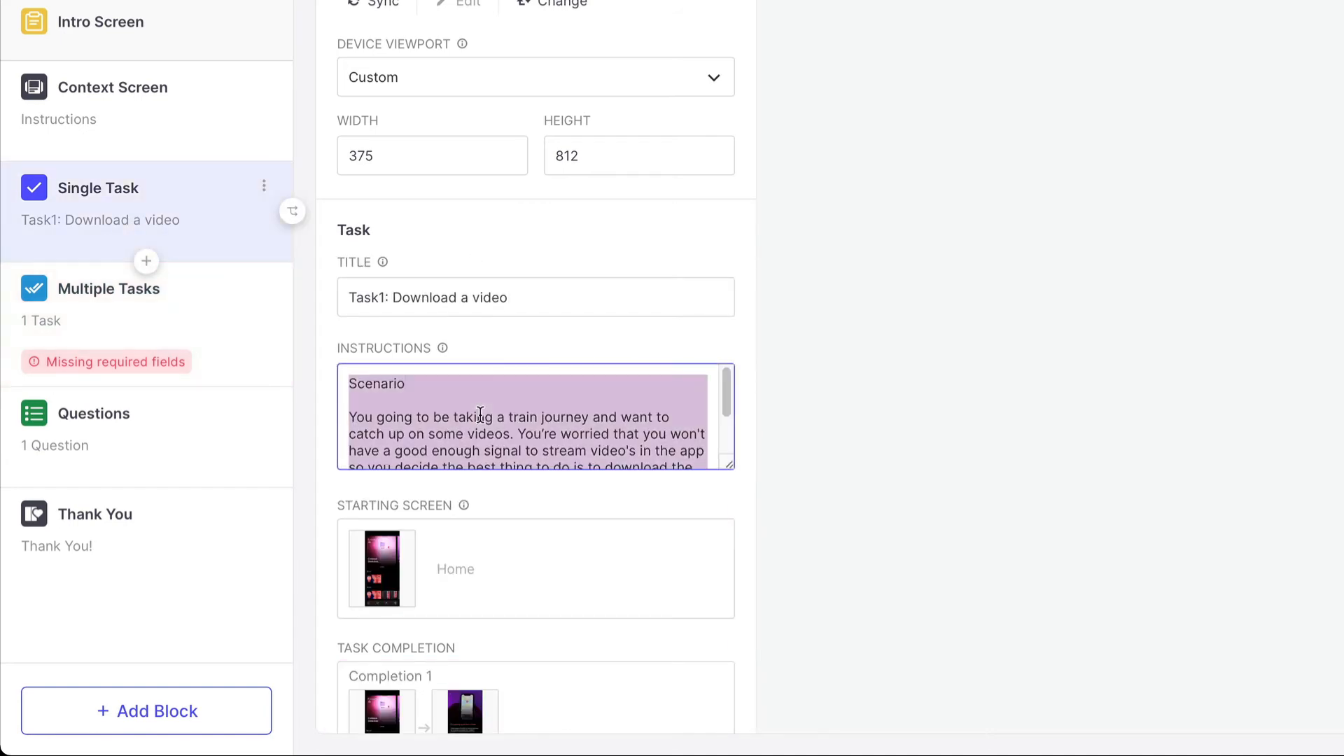
{"action": "left_click", "coordinate": [72, 293]}
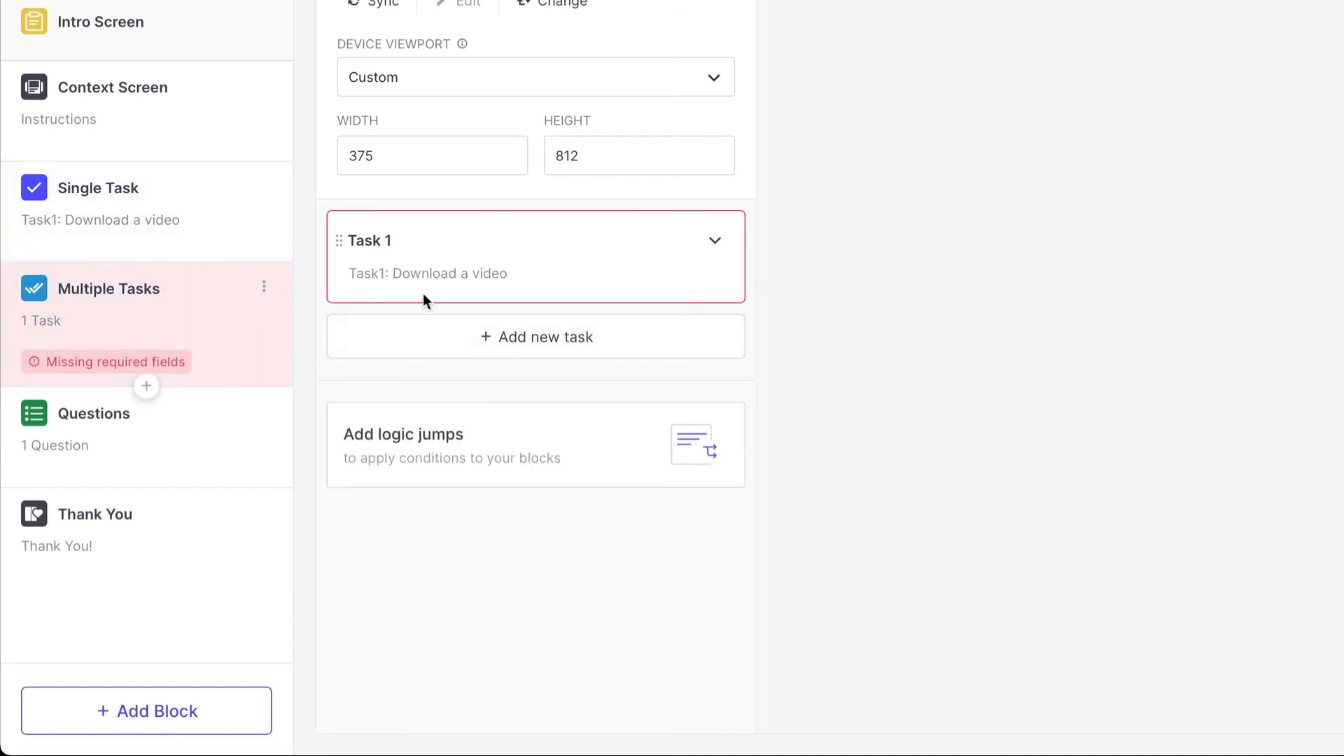
{"action": "left_click", "coordinate": [714, 242]}
{"action": "left_click", "coordinate": [435, 417]}
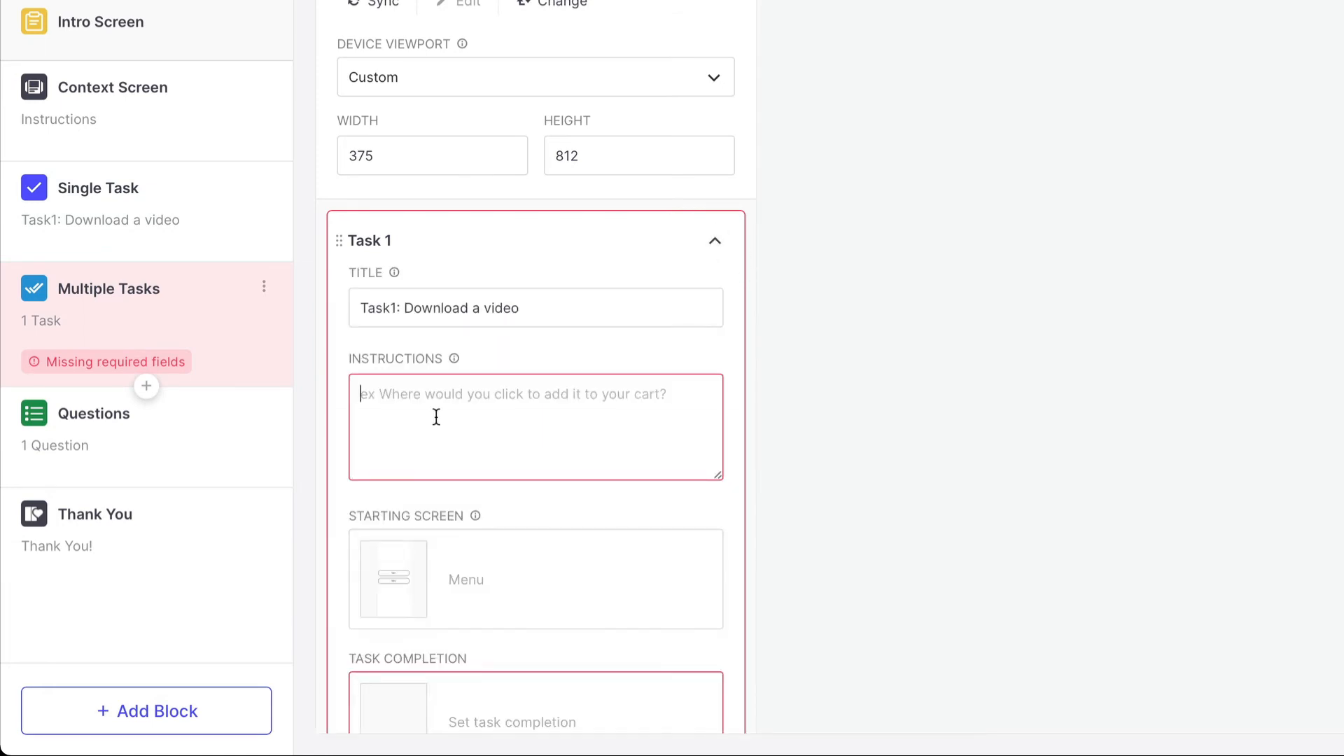
{"action": "key", "text": "ctrl+v"}
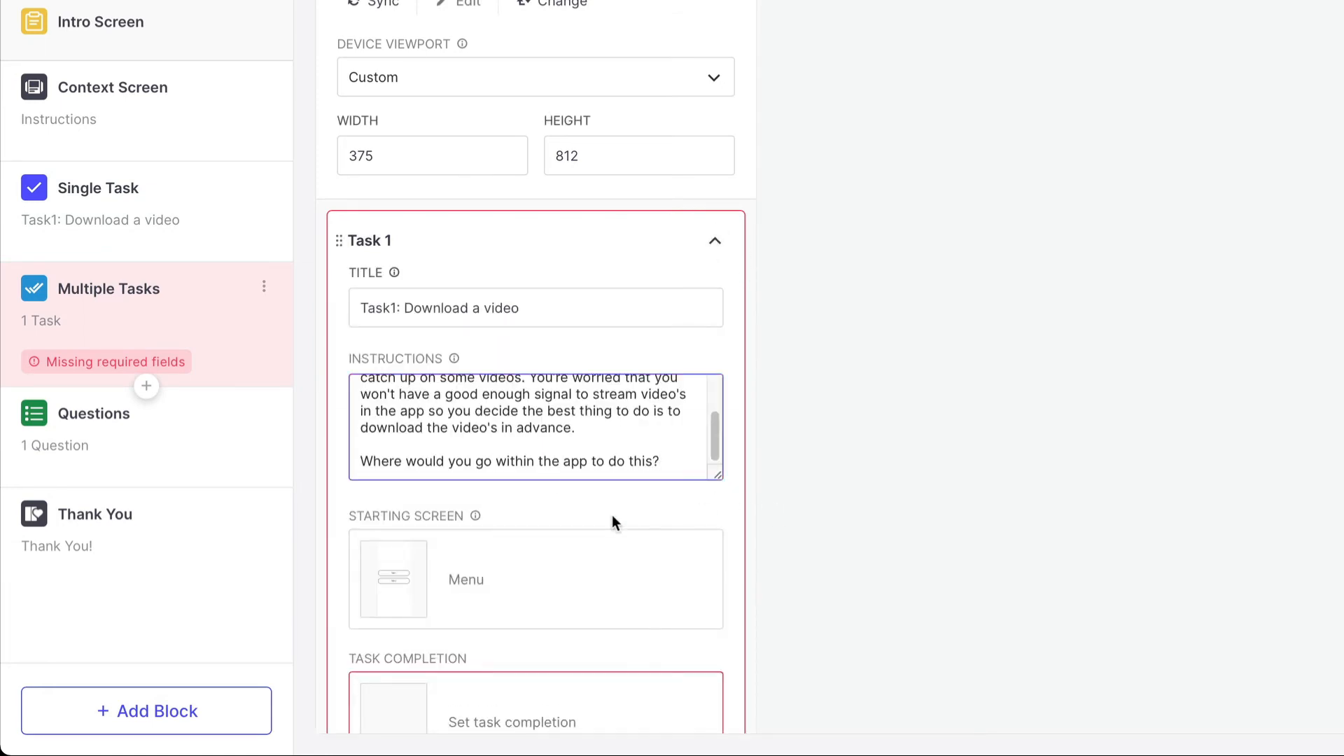
Append the line "To begin the test tap Task 1" after a blank line at the end of Task 1's instructions
{"action": "scroll", "coordinate": [611, 516], "scroll_direction": "down", "scroll_amount": 1}
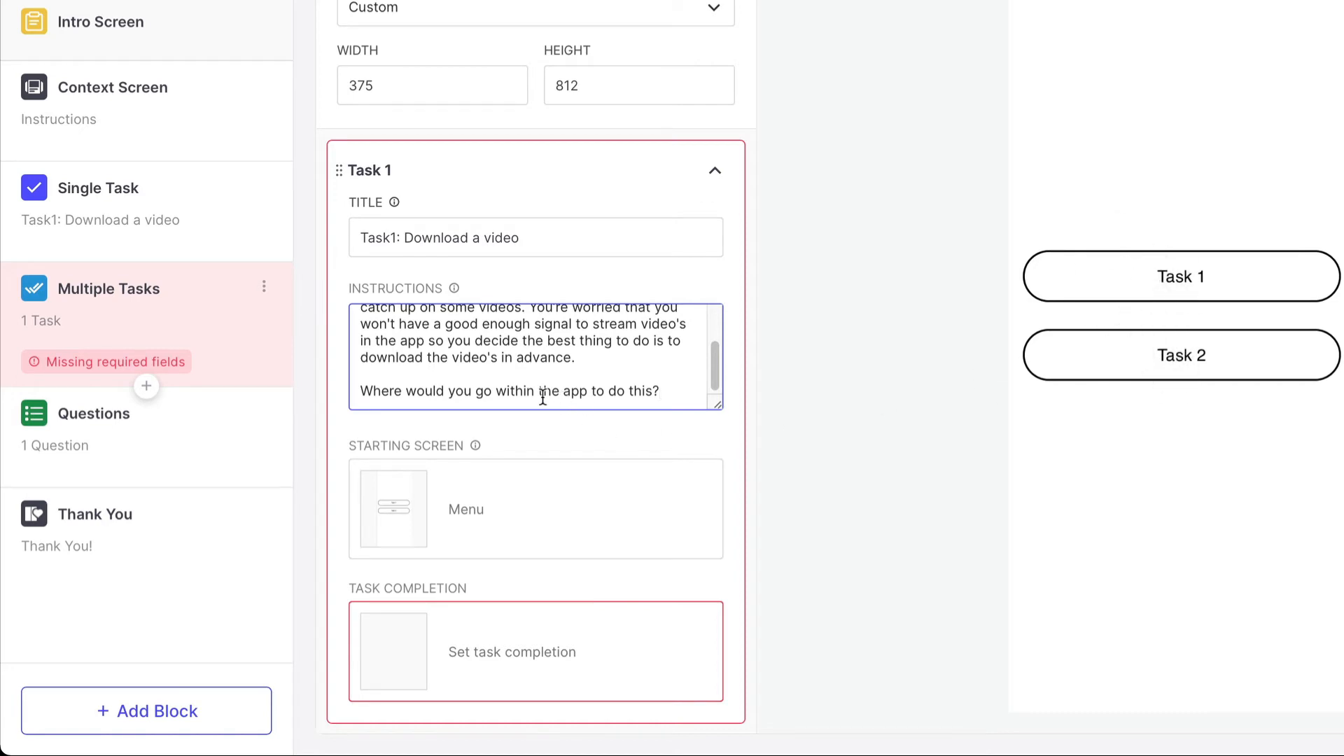
{"action": "scroll", "coordinate": [645, 390], "scroll_direction": "down", "scroll_amount": 1}
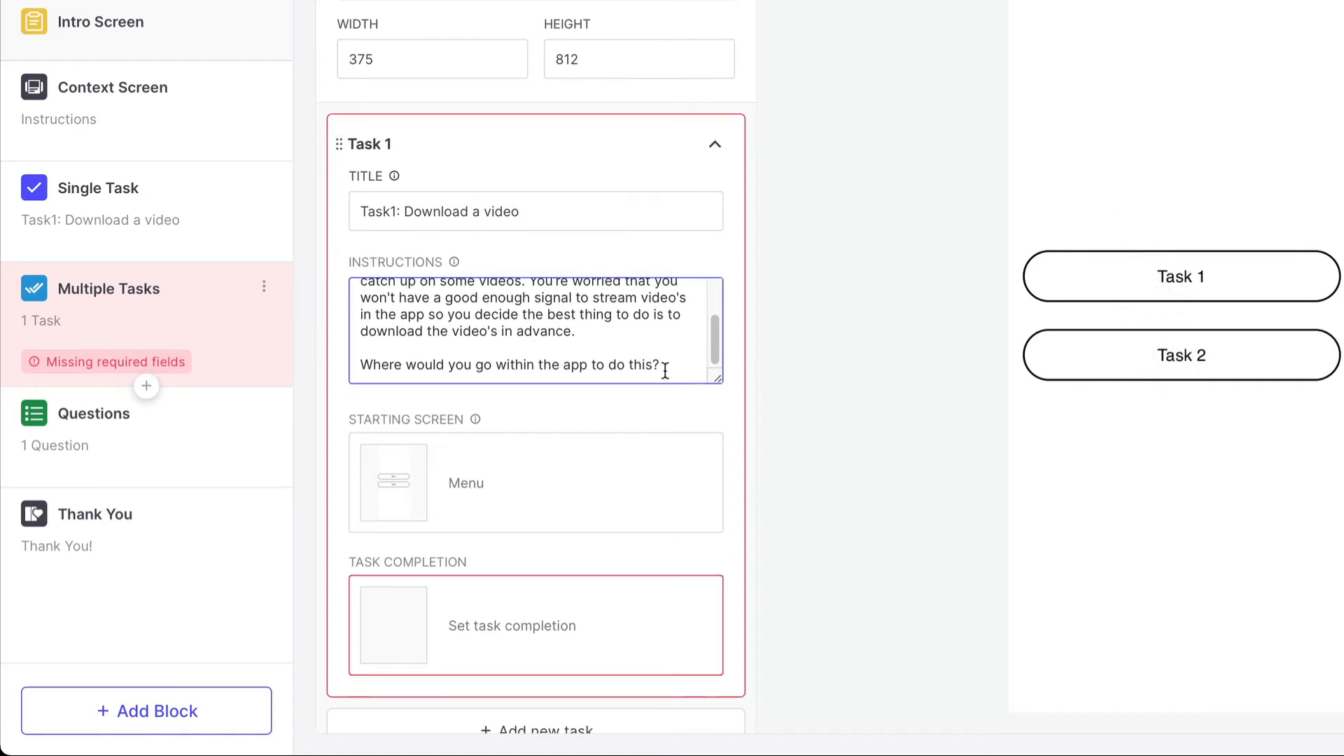
{"action": "left_click", "coordinate": [666, 371]}
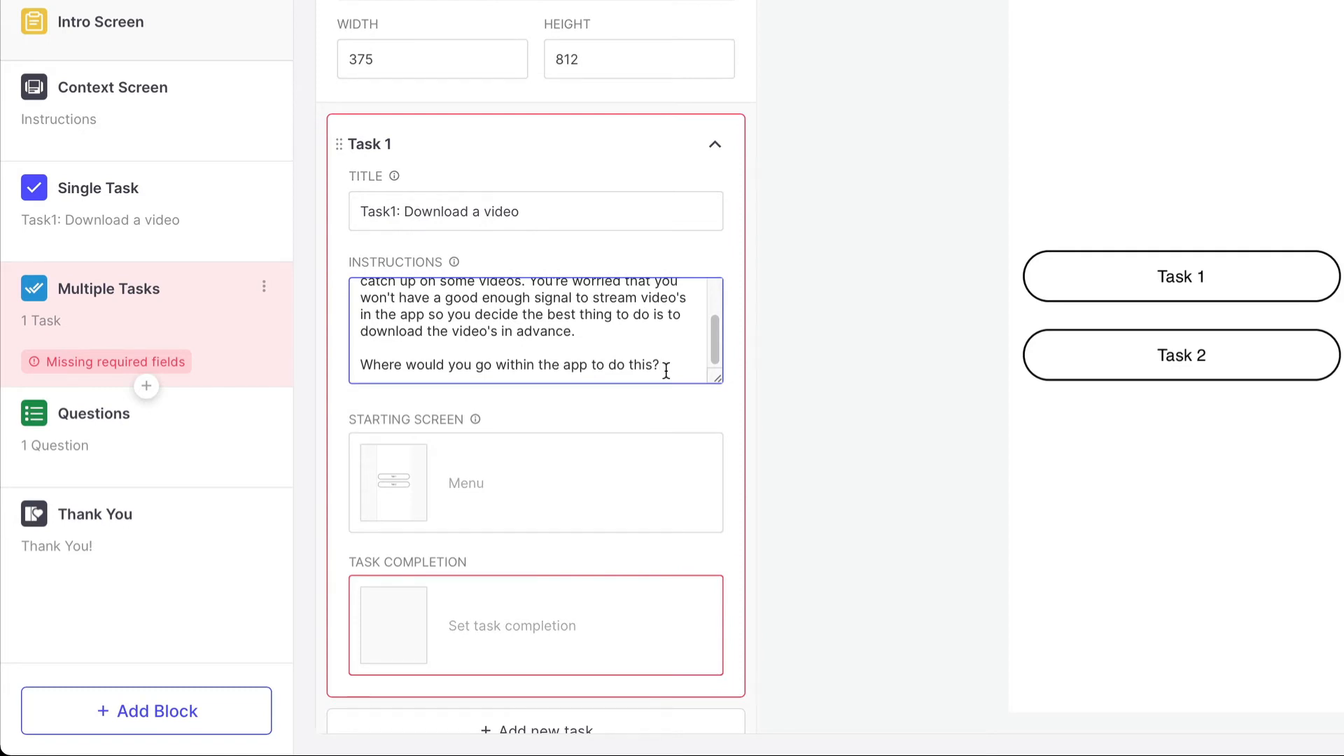
{"action": "key", "text": "Return"}
{"action": "key", "text": "Return"}
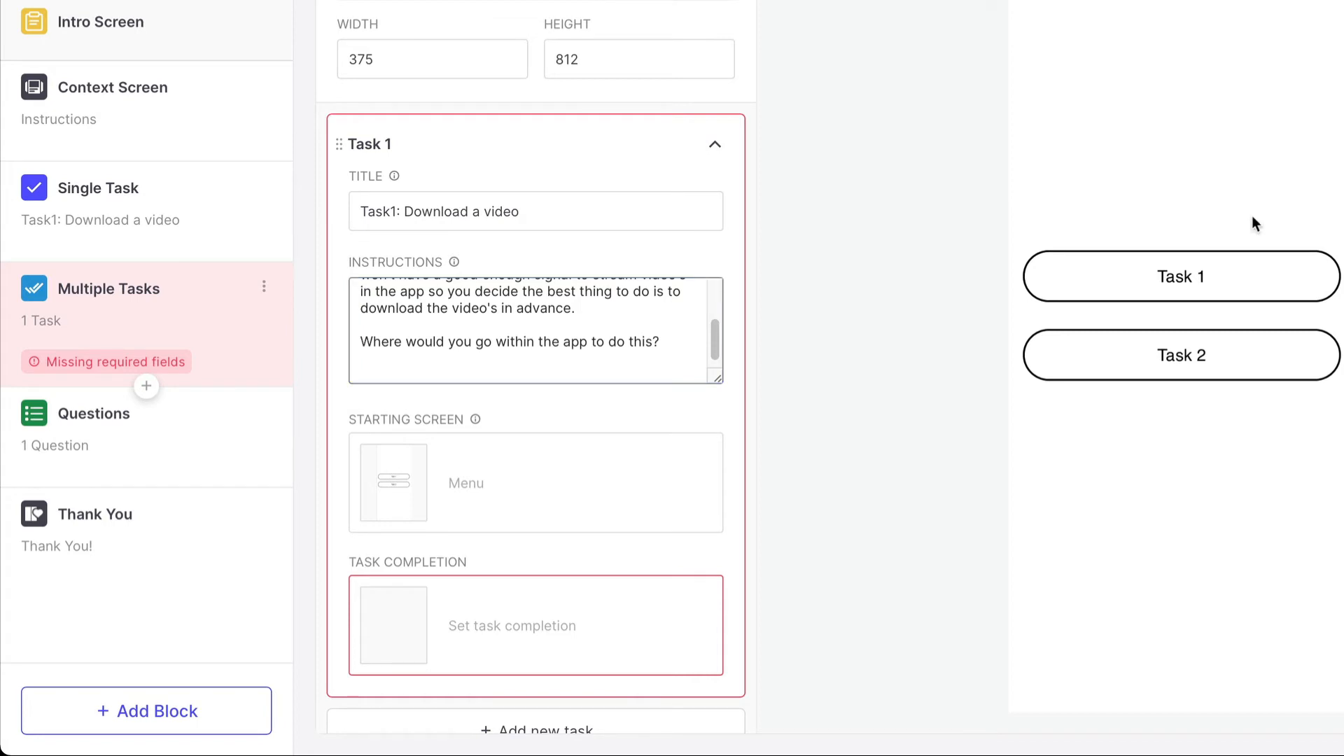
{"action": "left_click", "coordinate": [399, 367]}
{"action": "type", "text": "To begin the test tap Task 1"}
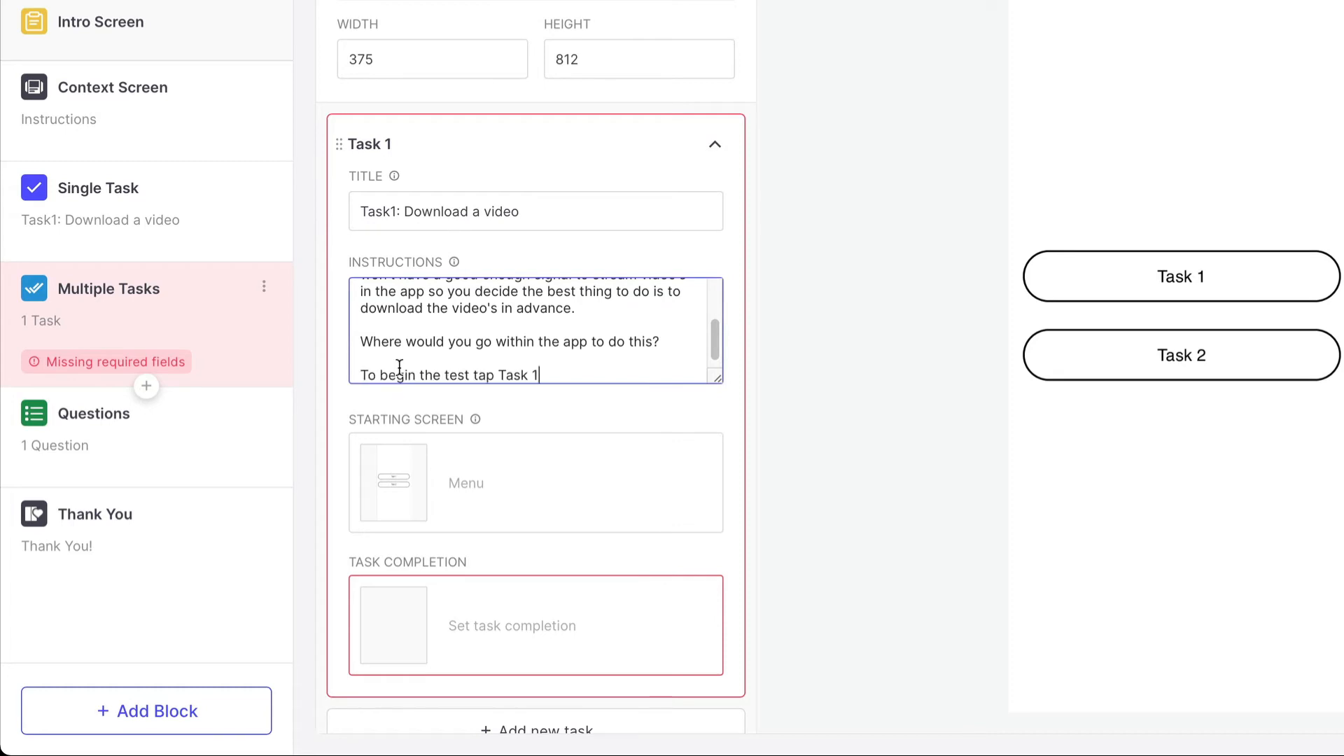
Set Task 1 to complete on a specific screen, with Video page as the finish screen, and save the completion
{"action": "left_click", "coordinate": [485, 628]}
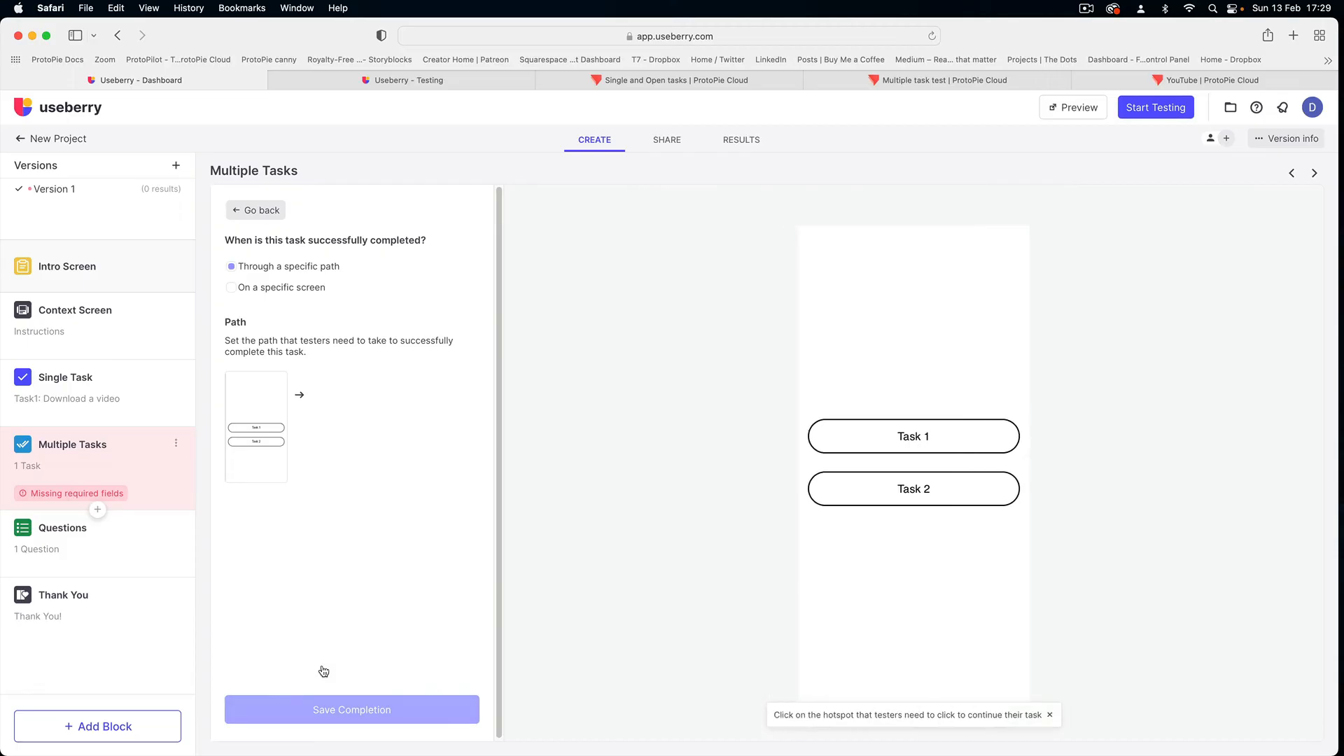
{"action": "left_click", "coordinate": [232, 288]}
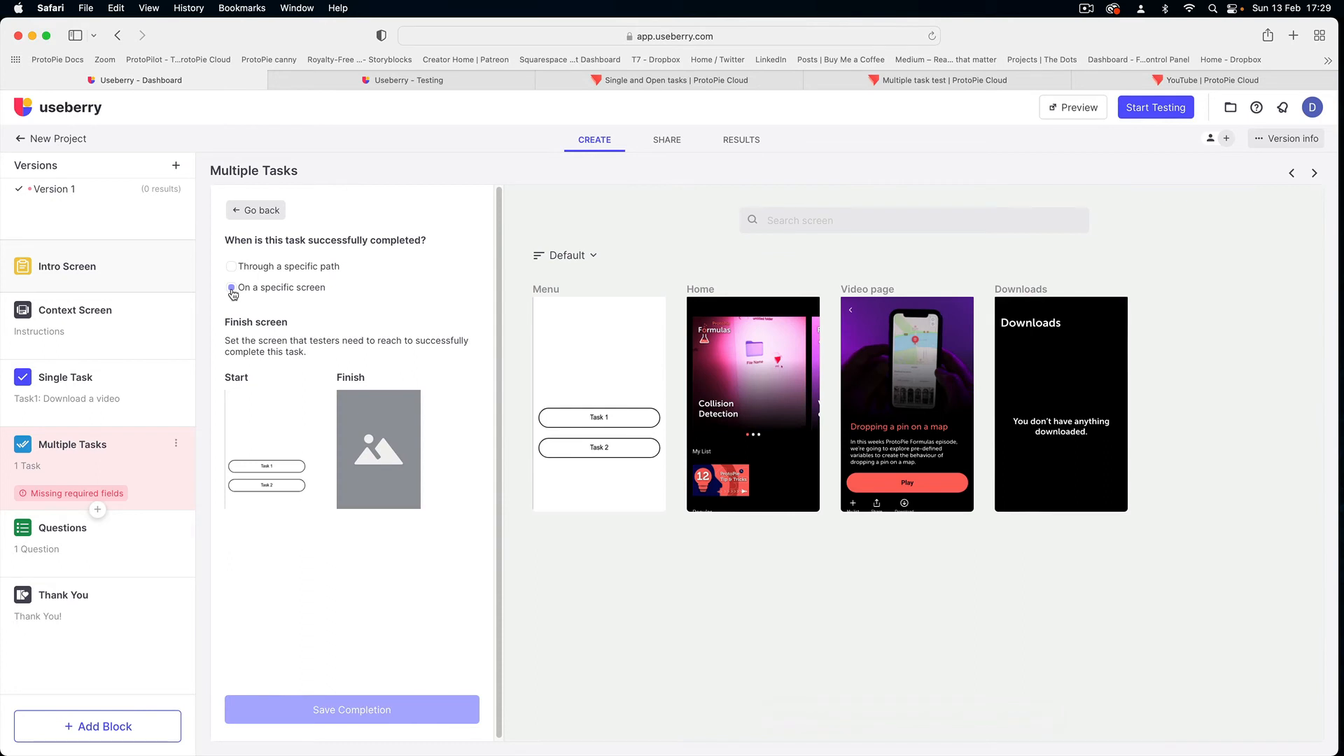
{"action": "left_click", "coordinate": [890, 404]}
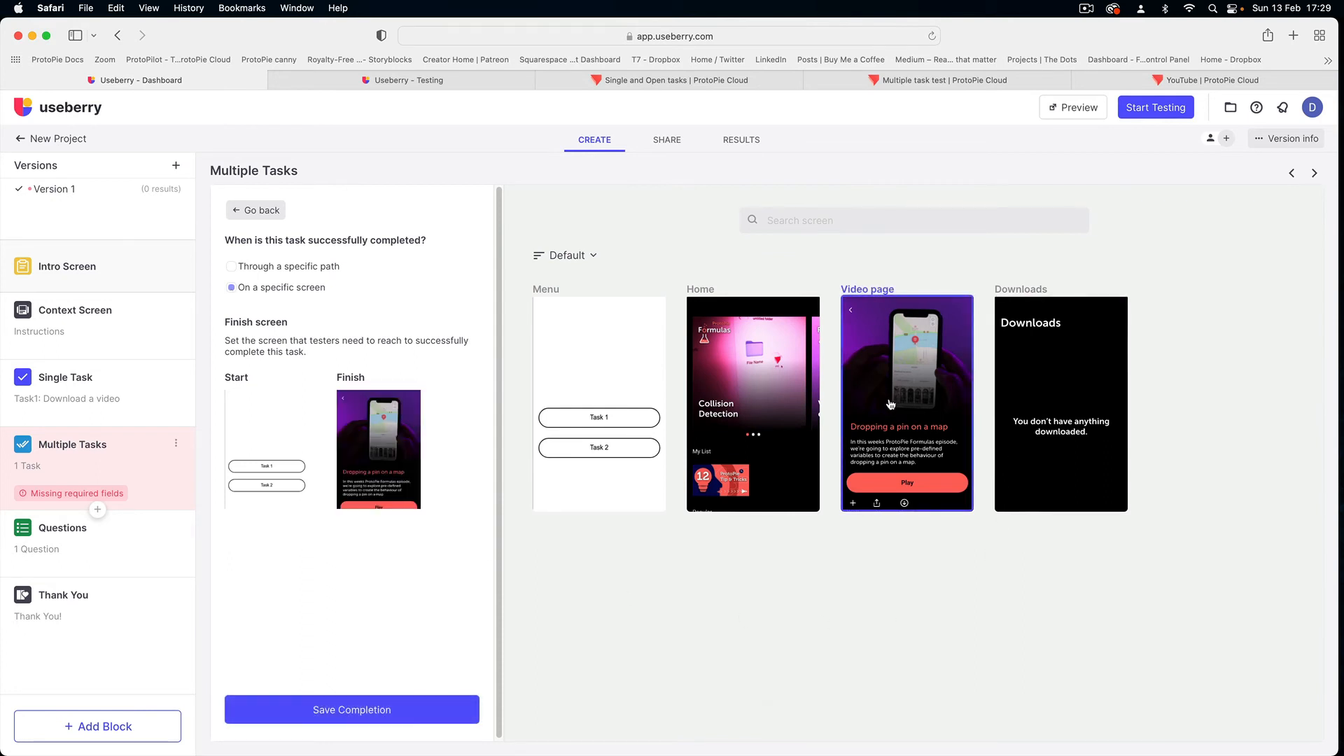
{"action": "left_click", "coordinate": [367, 710]}
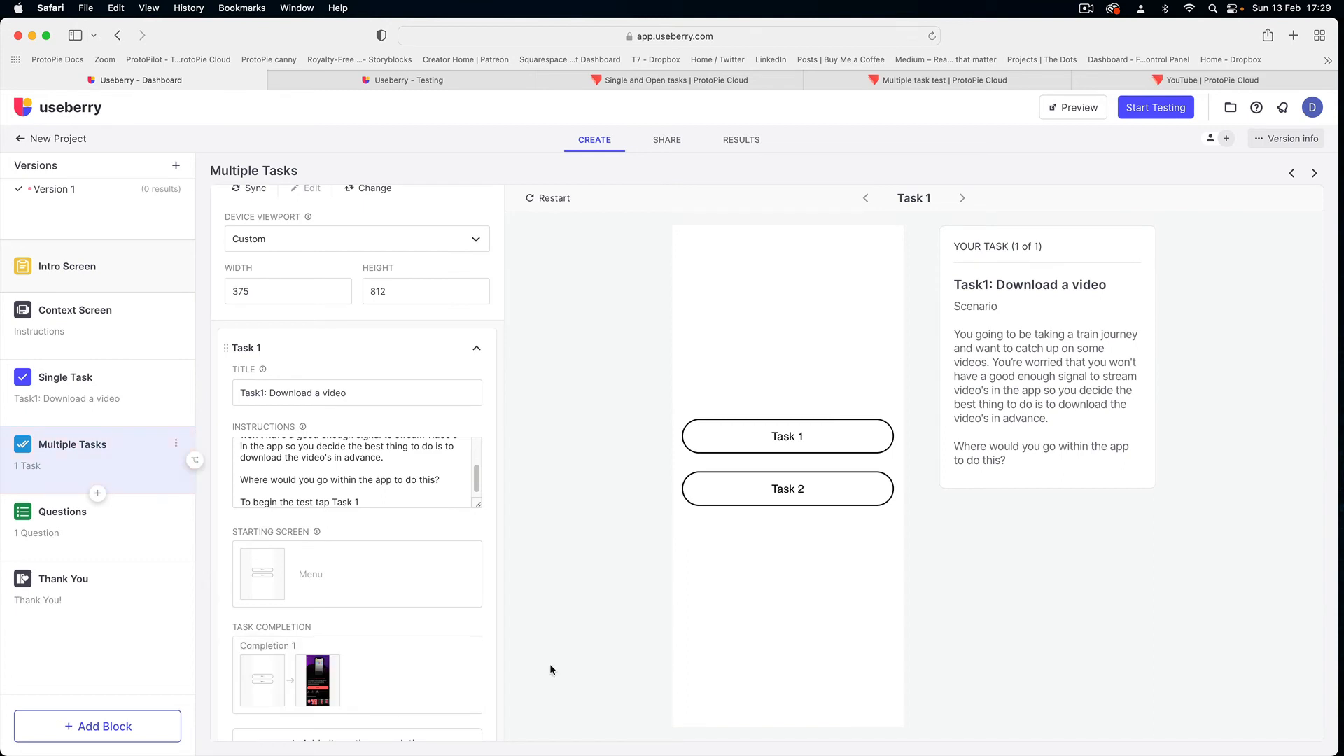
Add a second task to the Multiple Tasks block
{"action": "scroll", "coordinate": [420, 638], "scroll_direction": "down", "scroll_amount": 1}
{"action": "scroll", "coordinate": [418, 631], "scroll_direction": "down", "scroll_amount": 5}
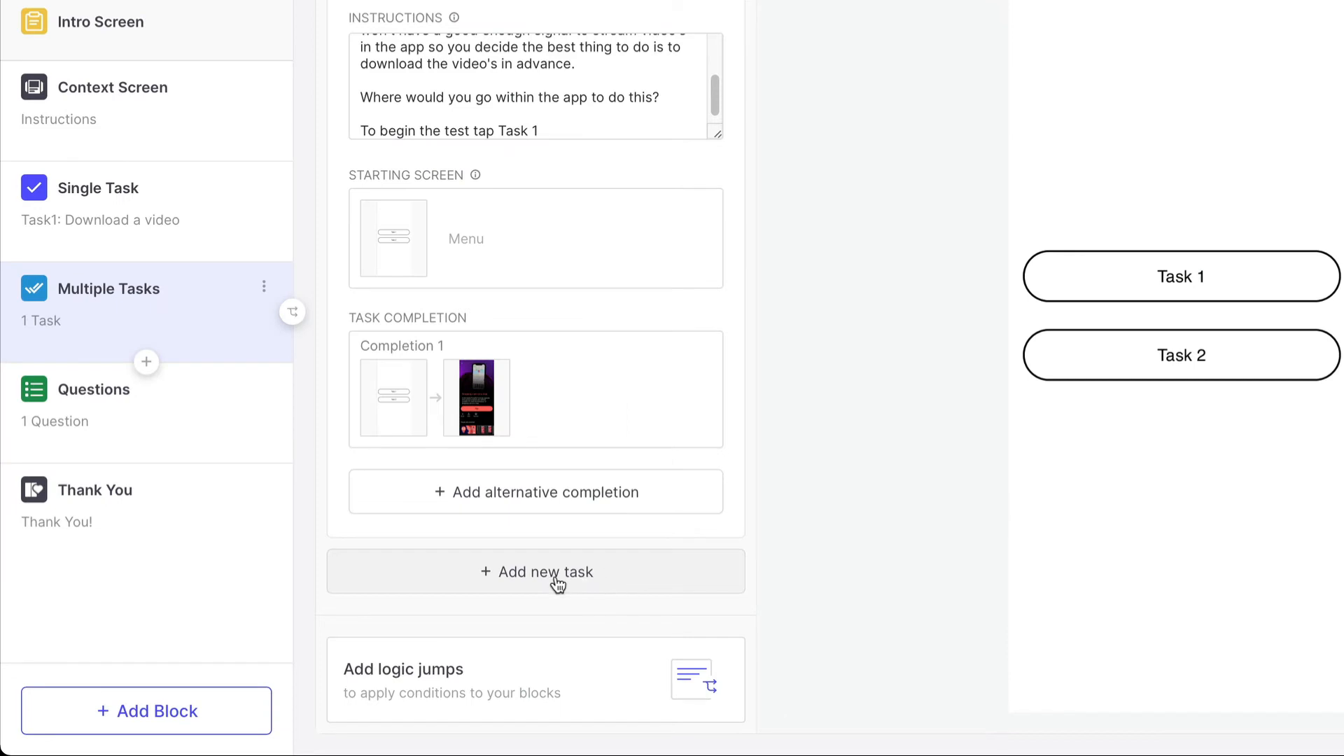
{"action": "left_click", "coordinate": [557, 581]}
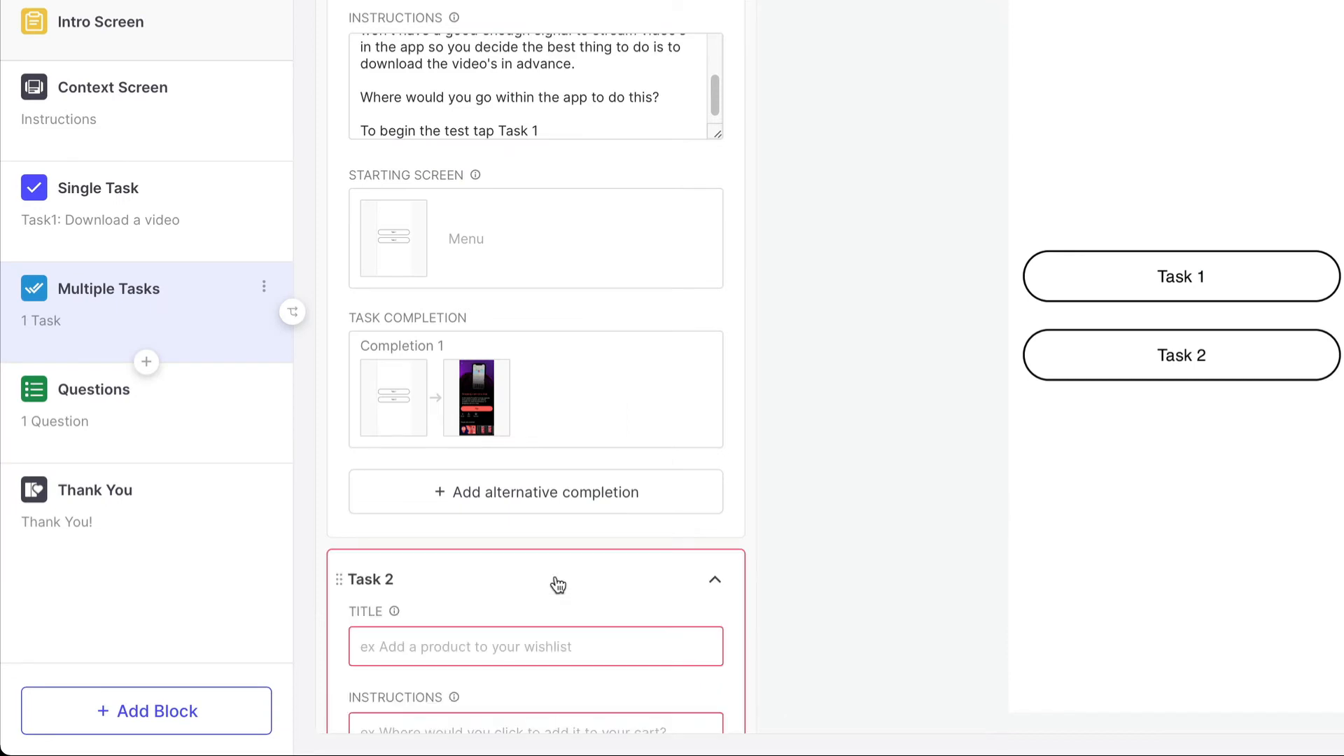
{"action": "scroll", "coordinate": [644, 558], "scroll_direction": "down", "scroll_amount": 15}
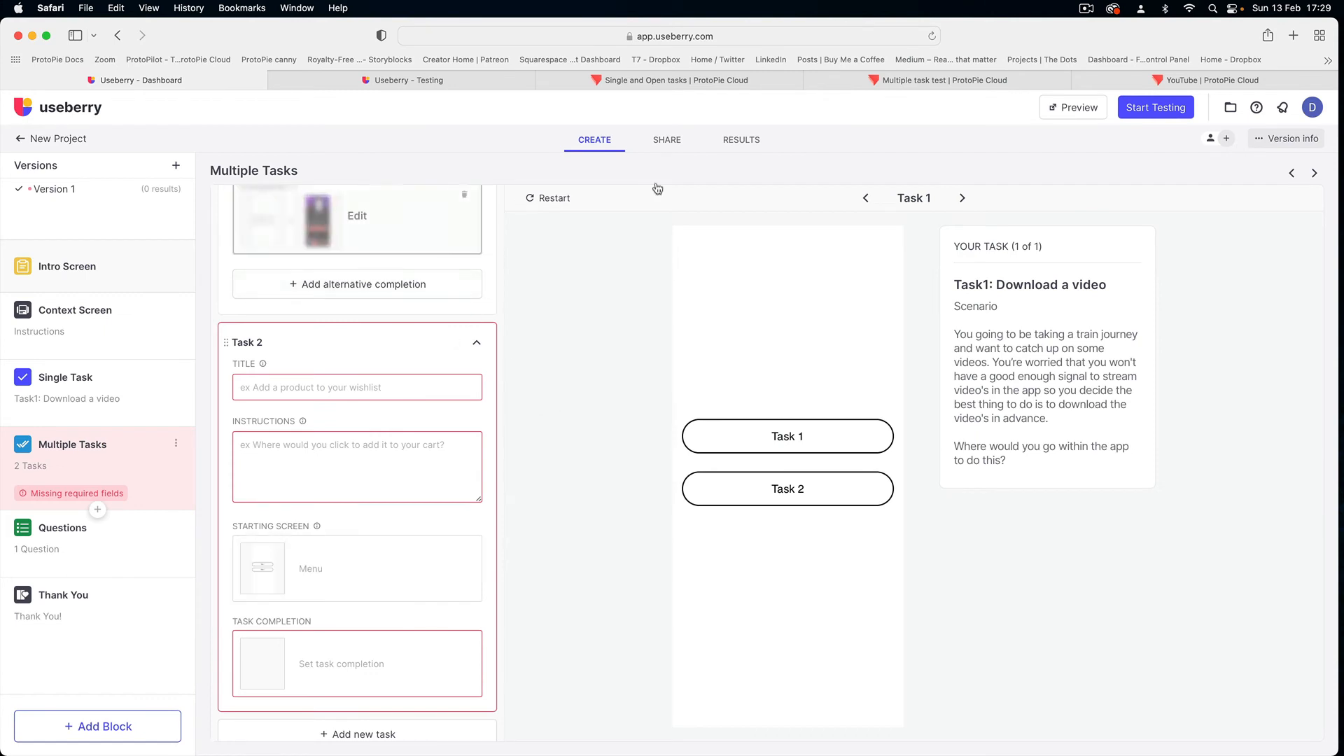
Copy the question about watching a recently downloaded video and the line "Tap 'Task 2' to start" from Notes into Task 2's instructions
{"action": "key", "text": "super+Tab"}
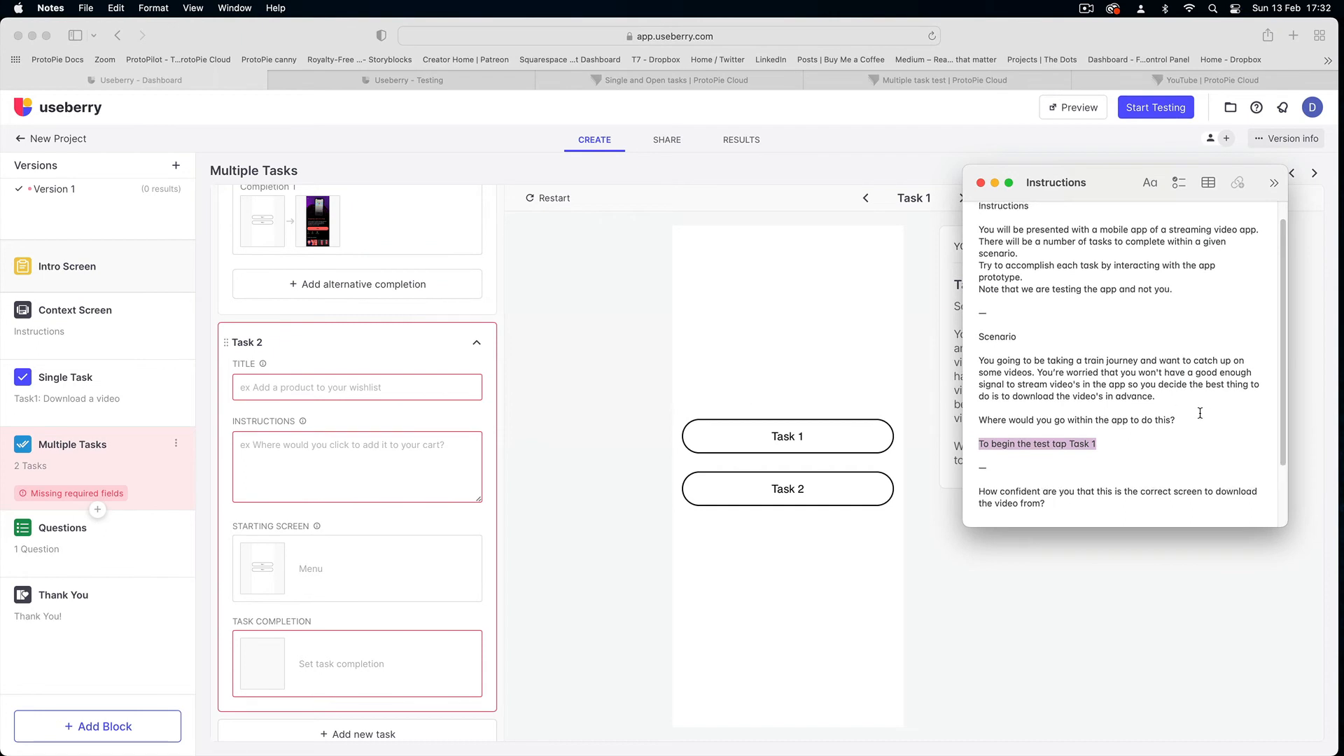
{"action": "scroll", "coordinate": [1195, 427], "scroll_direction": "down", "scroll_amount": 3}
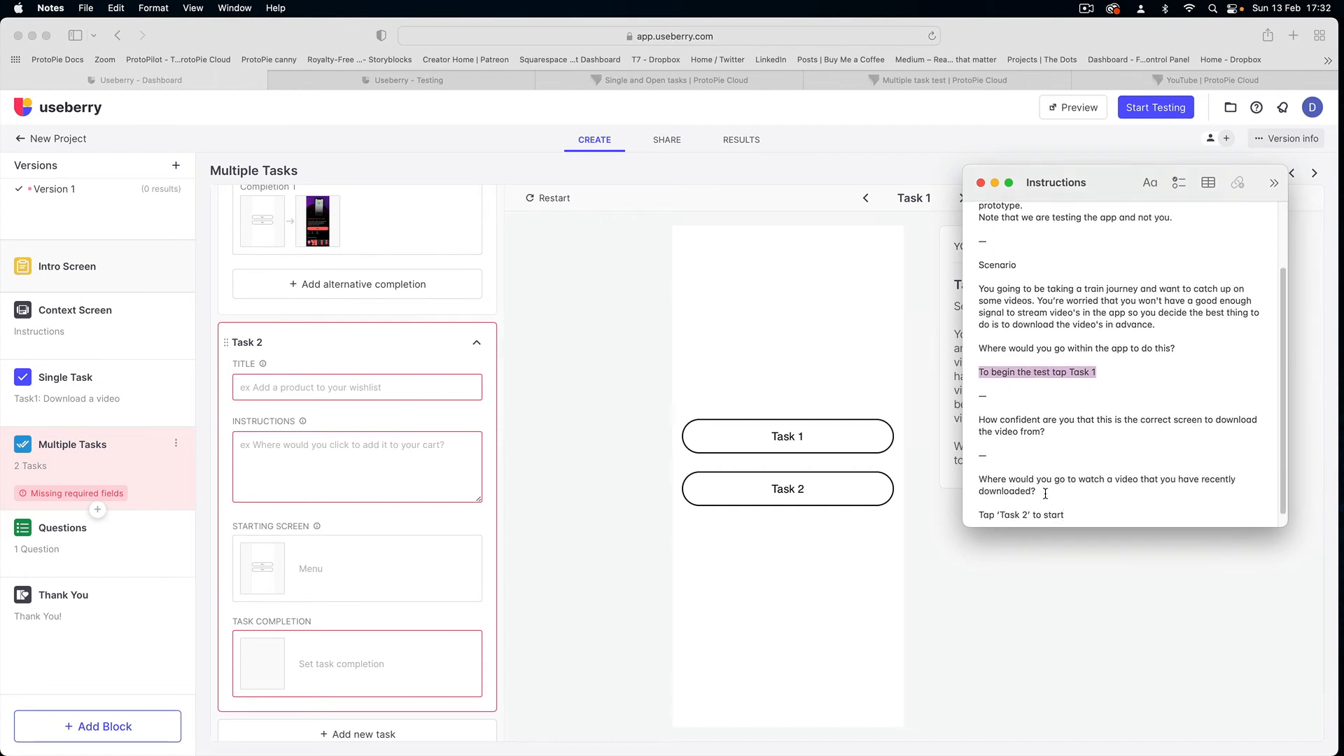
{"action": "left_click_drag", "start_coordinate": [1039, 492], "coordinate": [978, 481]}
{"action": "key", "text": "super+c"}
{"action": "key", "text": "super+Tab"}
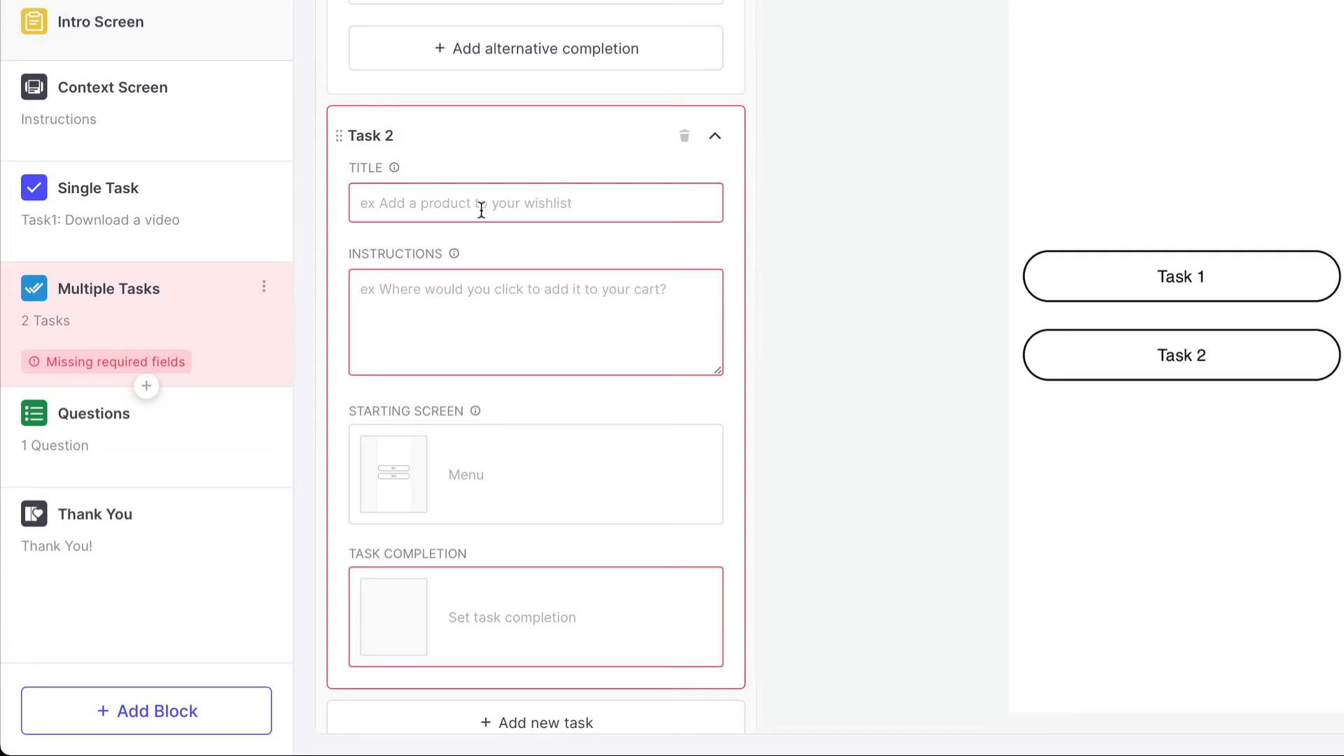
{"action": "left_click", "coordinate": [443, 309]}
{"action": "key", "text": "super+v"}
Title the second task of the Multiple Tasks block "Task 2: Watching a video"
{"action": "left_click", "coordinate": [393, 212]}
{"action": "type", "text": "Task 2"}
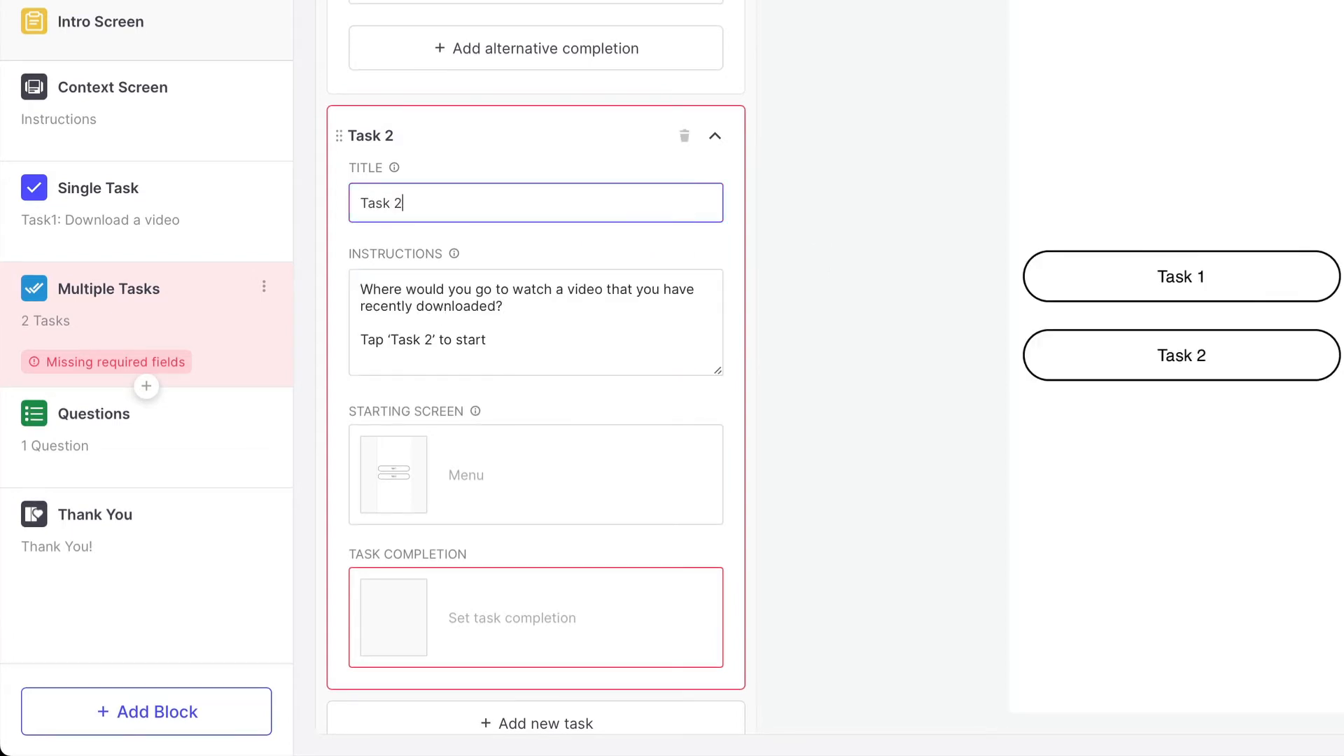
{"action": "type", "text": ": Watching a video"}
{"action": "key", "text": "BackSpace"}
{"action": "key", "text": "BackSpace"}
{"action": "type", "text": "eo"}
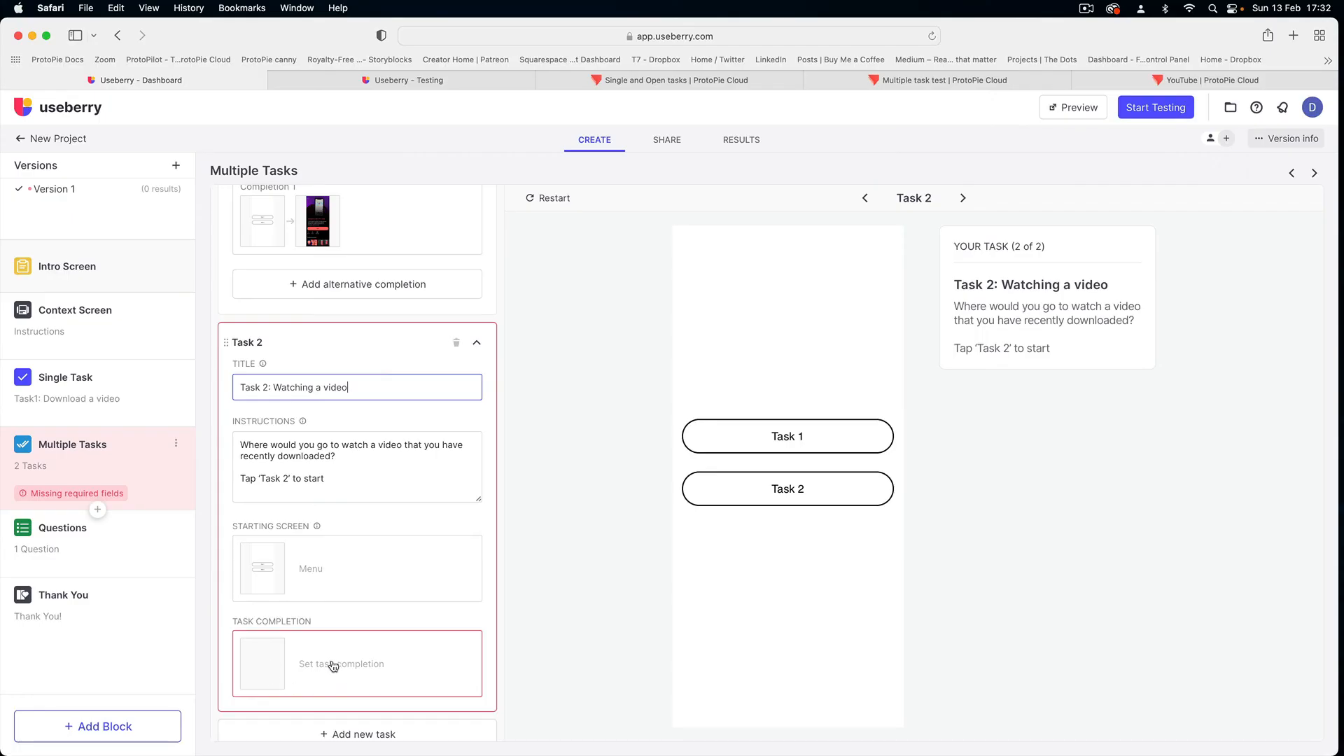
Set Task 2 to complete on a specific screen, with Downloads as the finish screen, and save the completion
{"action": "left_click", "coordinate": [495, 620]}
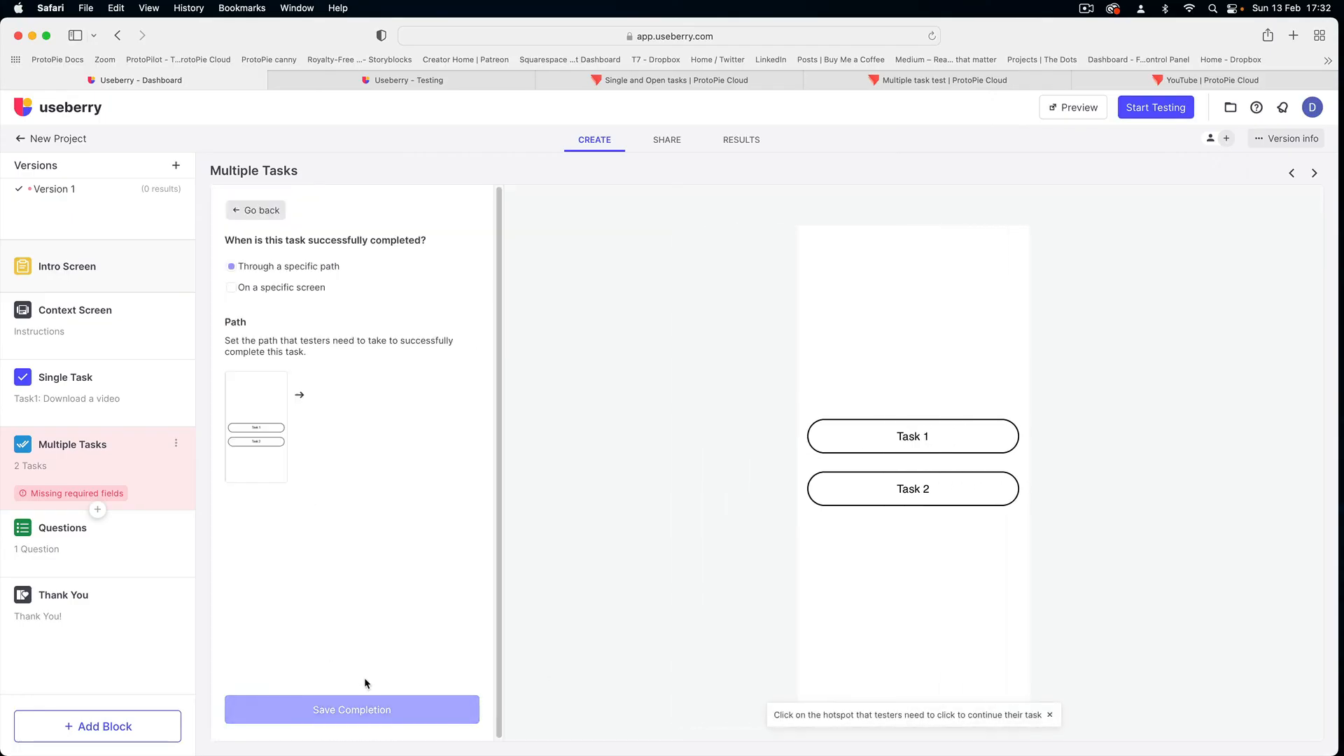
{"action": "left_click", "coordinate": [232, 287]}
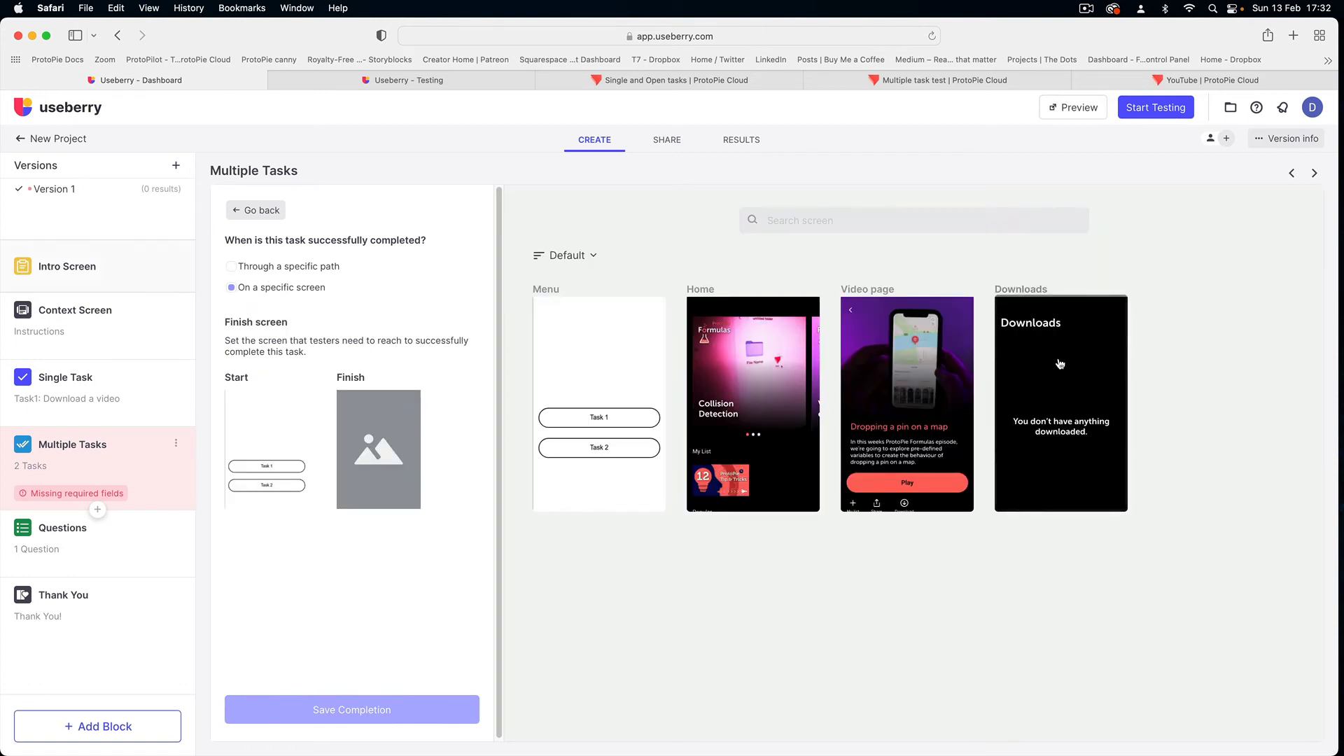
{"action": "left_click", "coordinate": [1056, 404]}
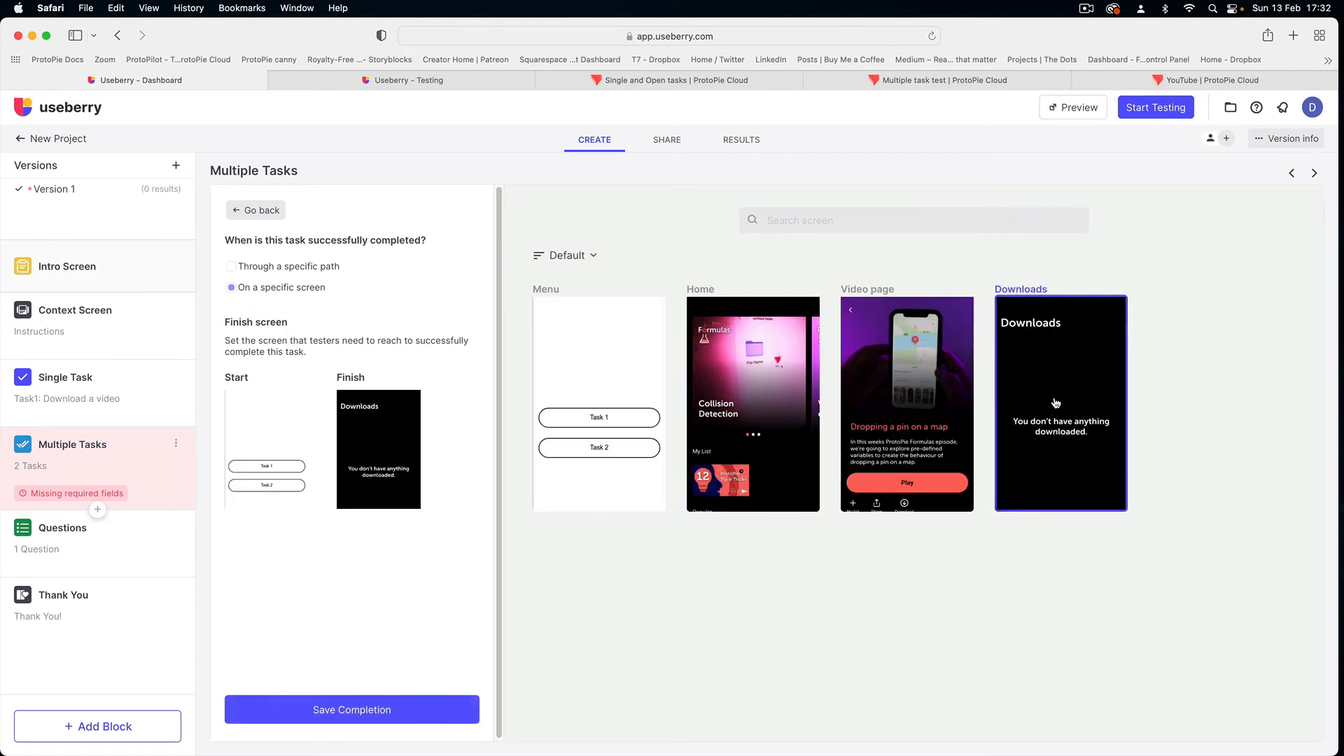
{"action": "left_click", "coordinate": [325, 711]}
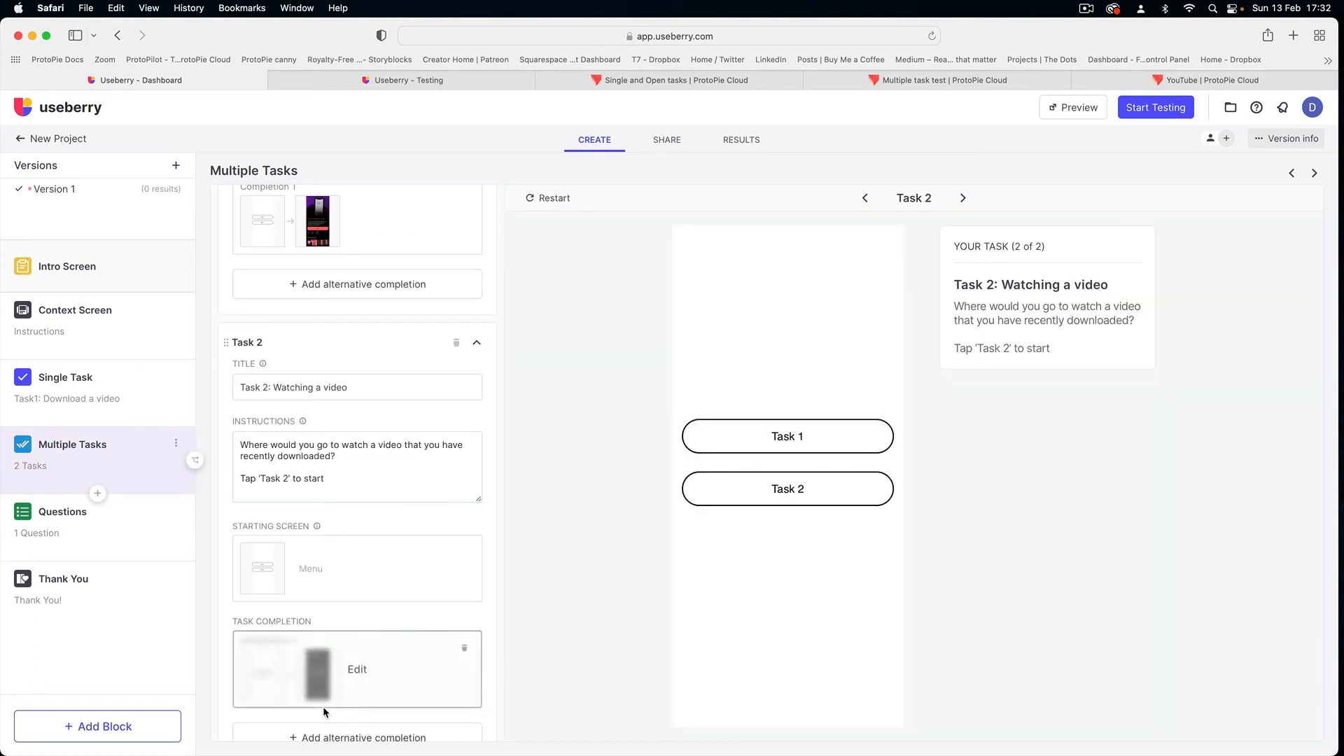
{"action": "scroll", "coordinate": [324, 711], "scroll_direction": "down", "scroll_amount": 3}
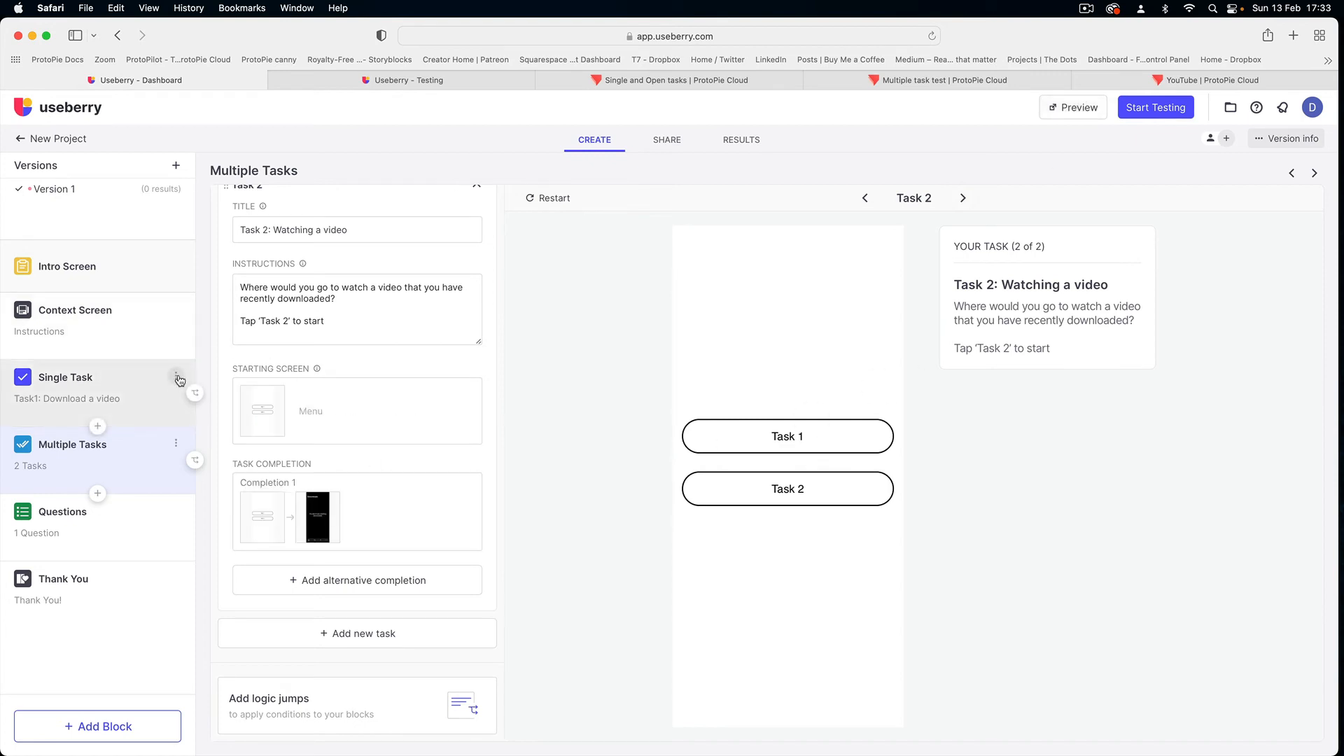
Delete the Single Task block from the test and confirm the deletion
{"action": "left_click", "coordinate": [175, 376]}
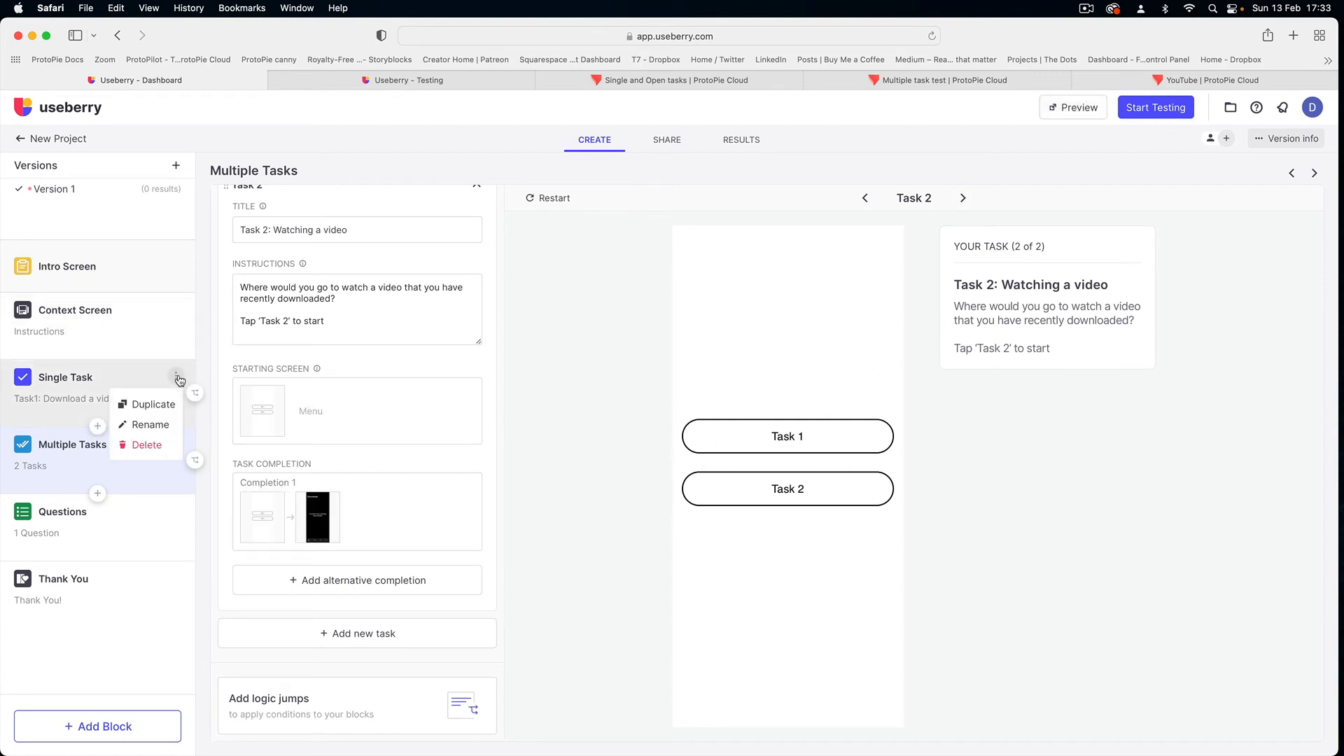
{"action": "left_click", "coordinate": [147, 446]}
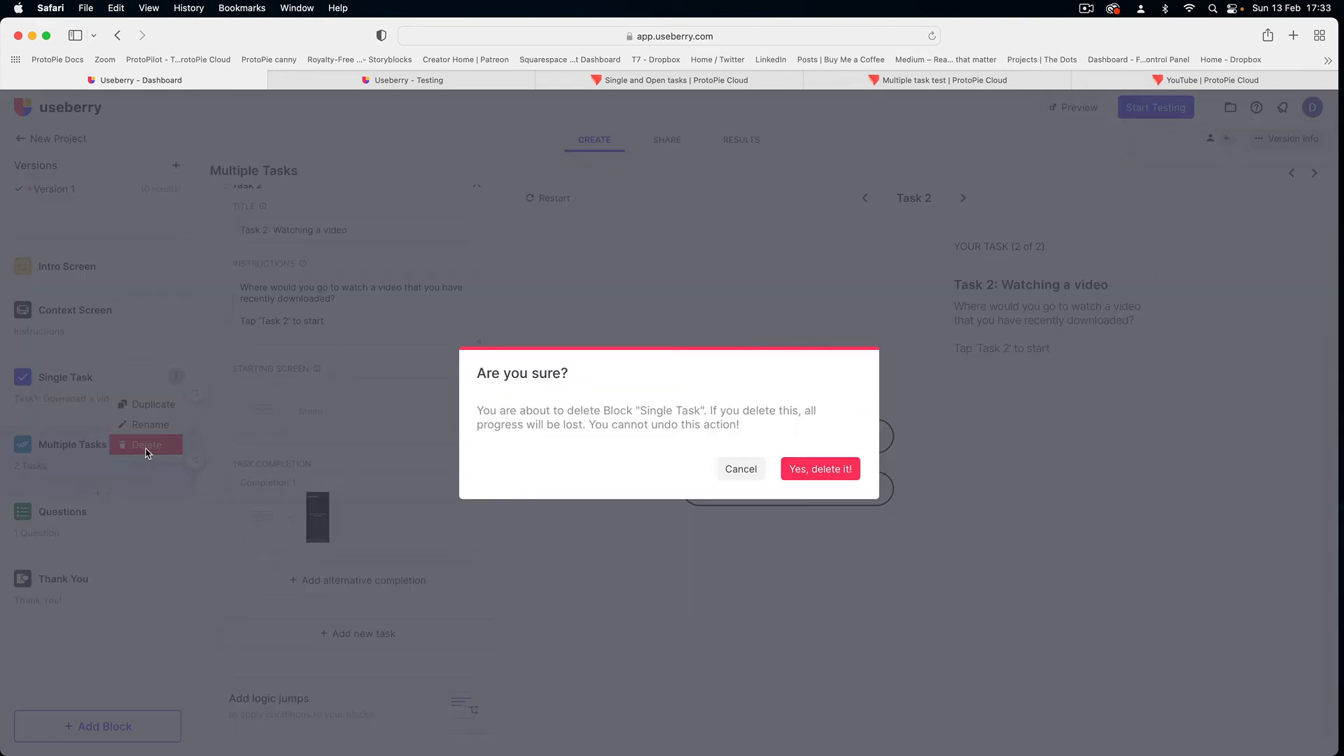
{"action": "left_click", "coordinate": [827, 467]}
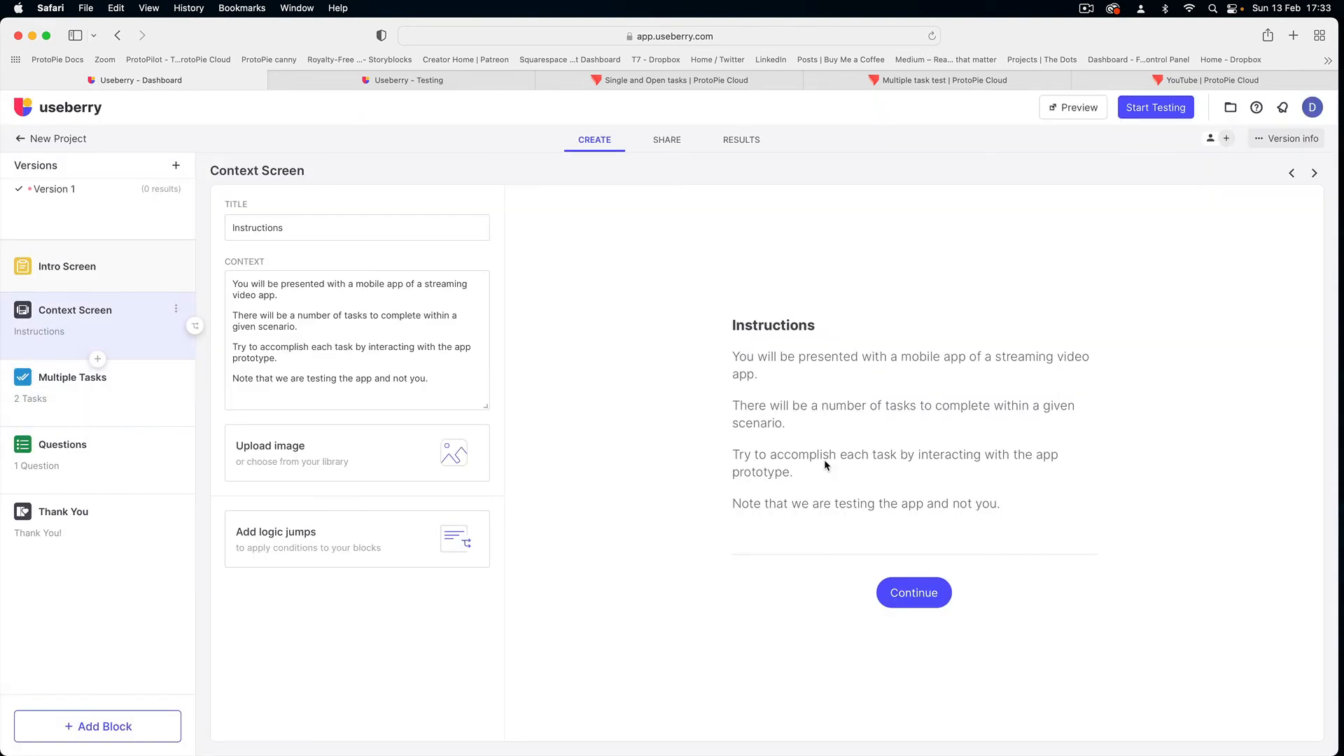
Preview the test and complete Task 1 in the prototype by opening the "Dropping a pin on a map" video page
{"action": "left_click", "coordinate": [1065, 108]}
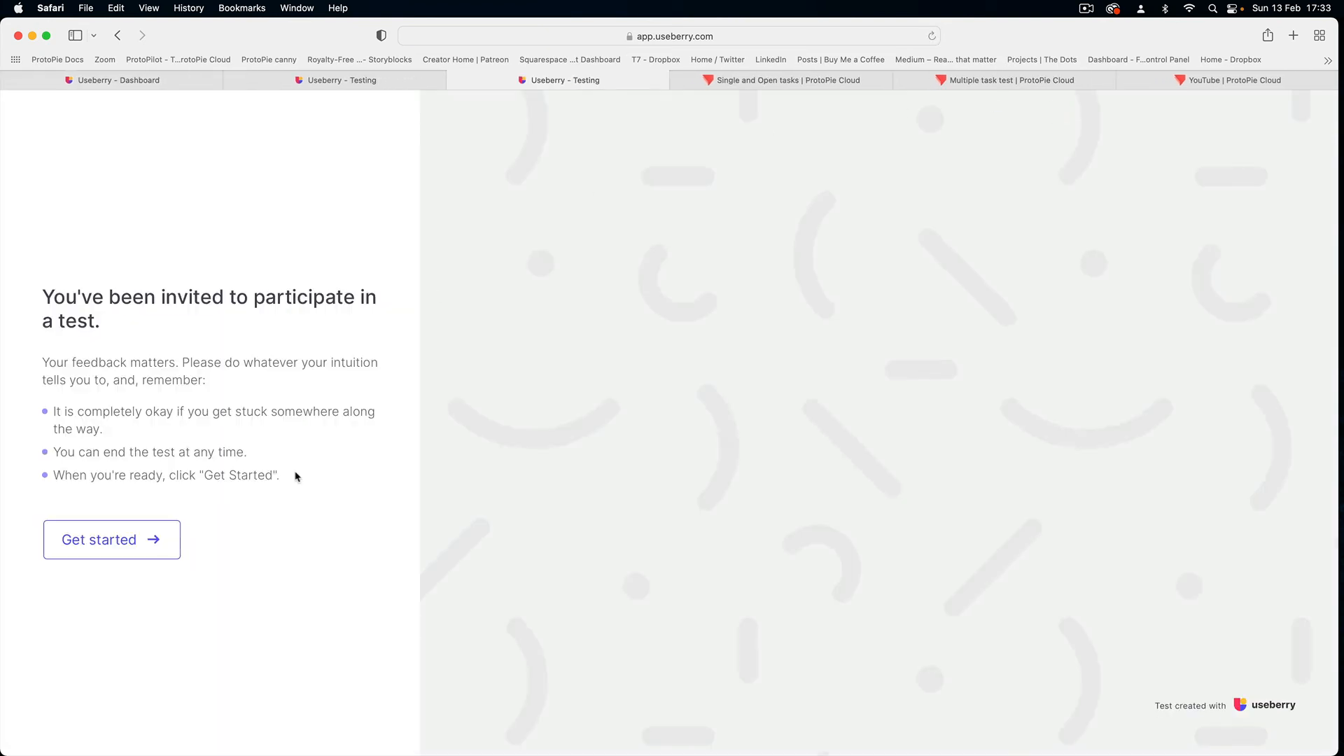
{"action": "left_click", "coordinate": [110, 548]}
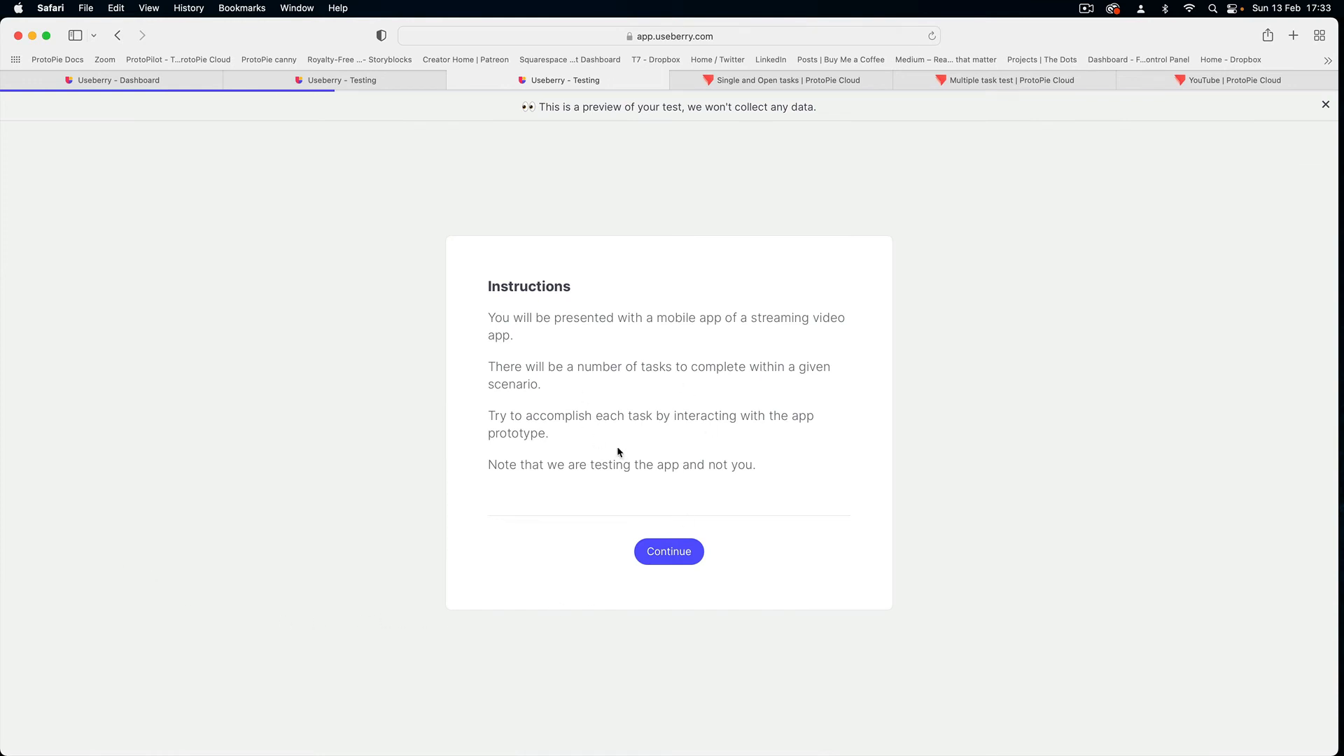
{"action": "left_click", "coordinate": [667, 554]}
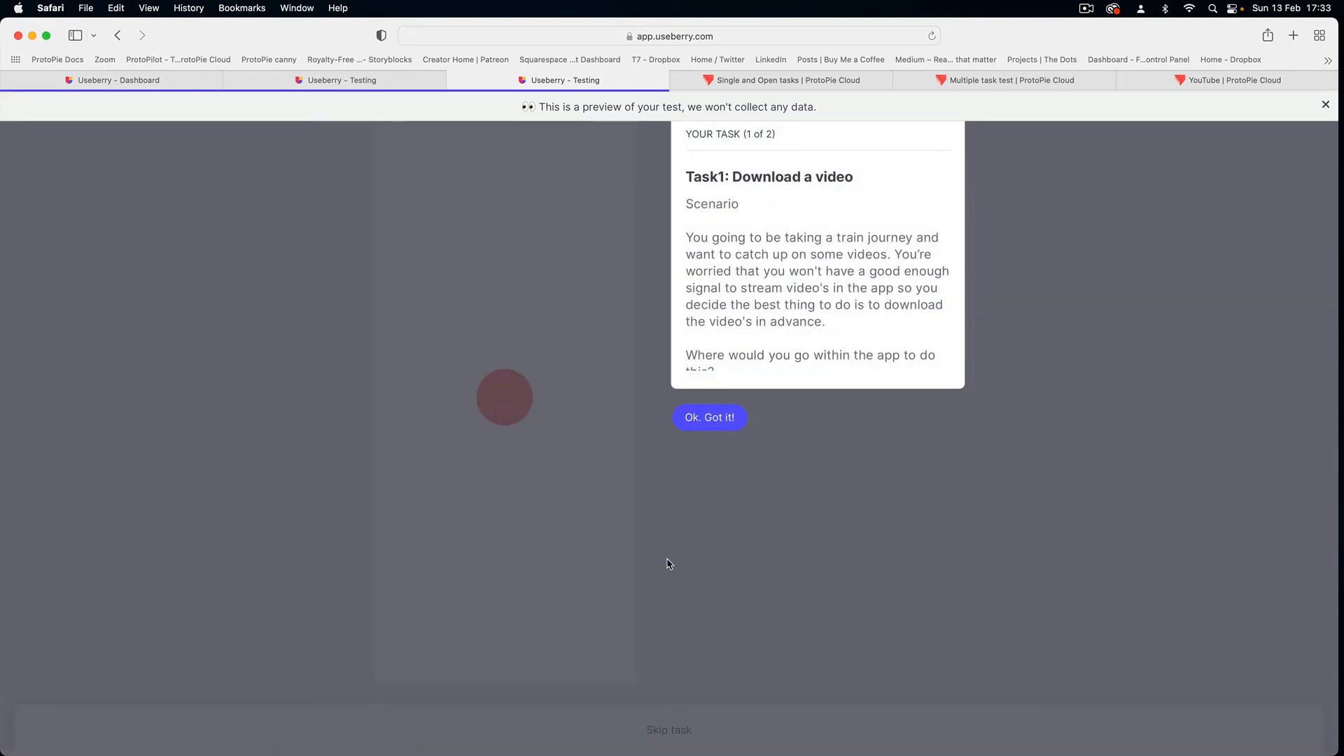
{"action": "left_click", "coordinate": [711, 420]}
{"action": "left_click", "coordinate": [507, 358]}
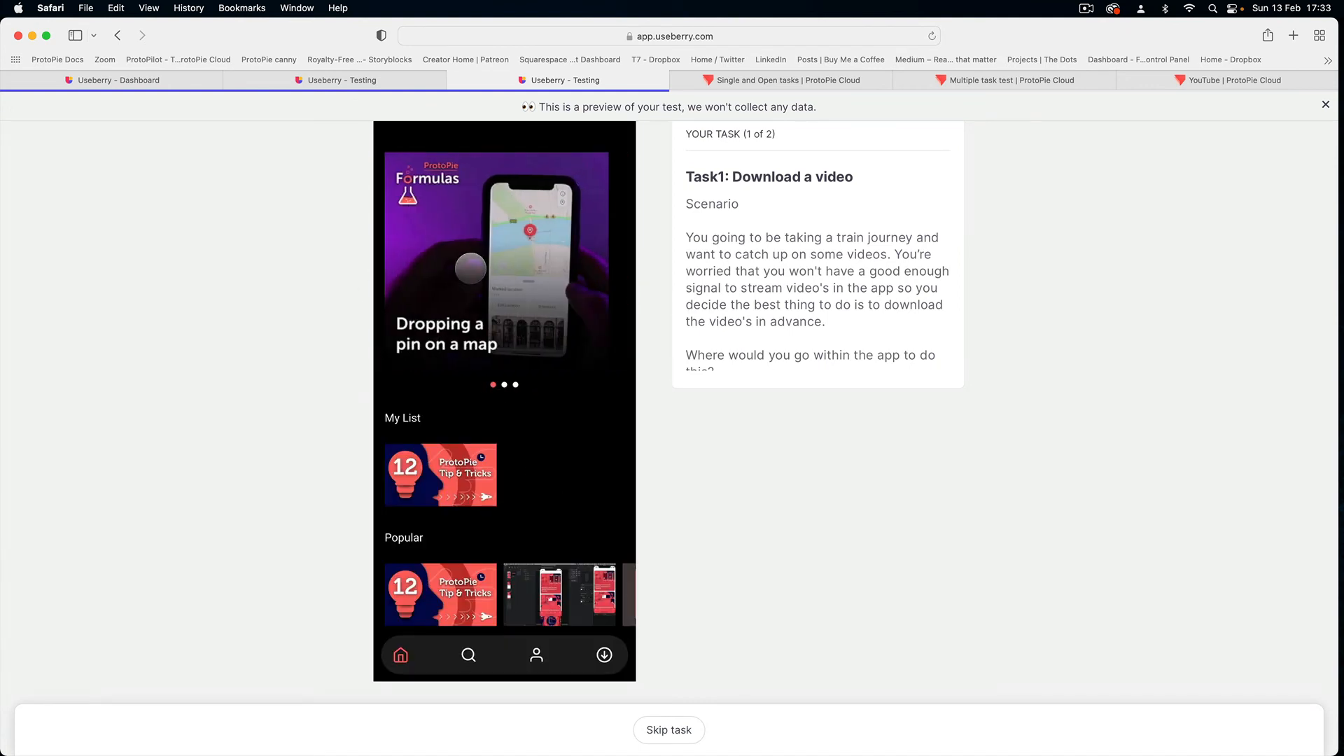
{"action": "left_click", "coordinate": [471, 270]}
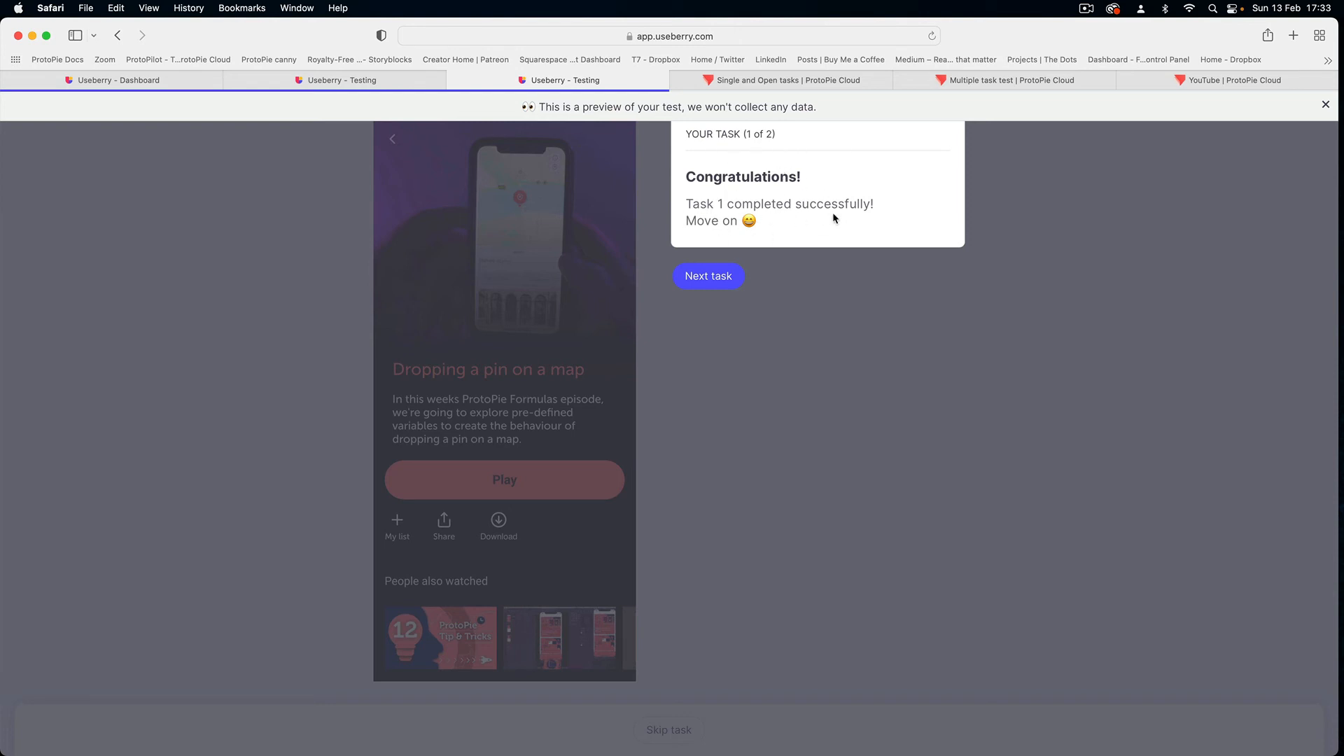
Continue the preview to Task 2, complete it by opening the prototype's Downloads screen, and answer the confidence question with 5
{"action": "left_click", "coordinate": [698, 283]}
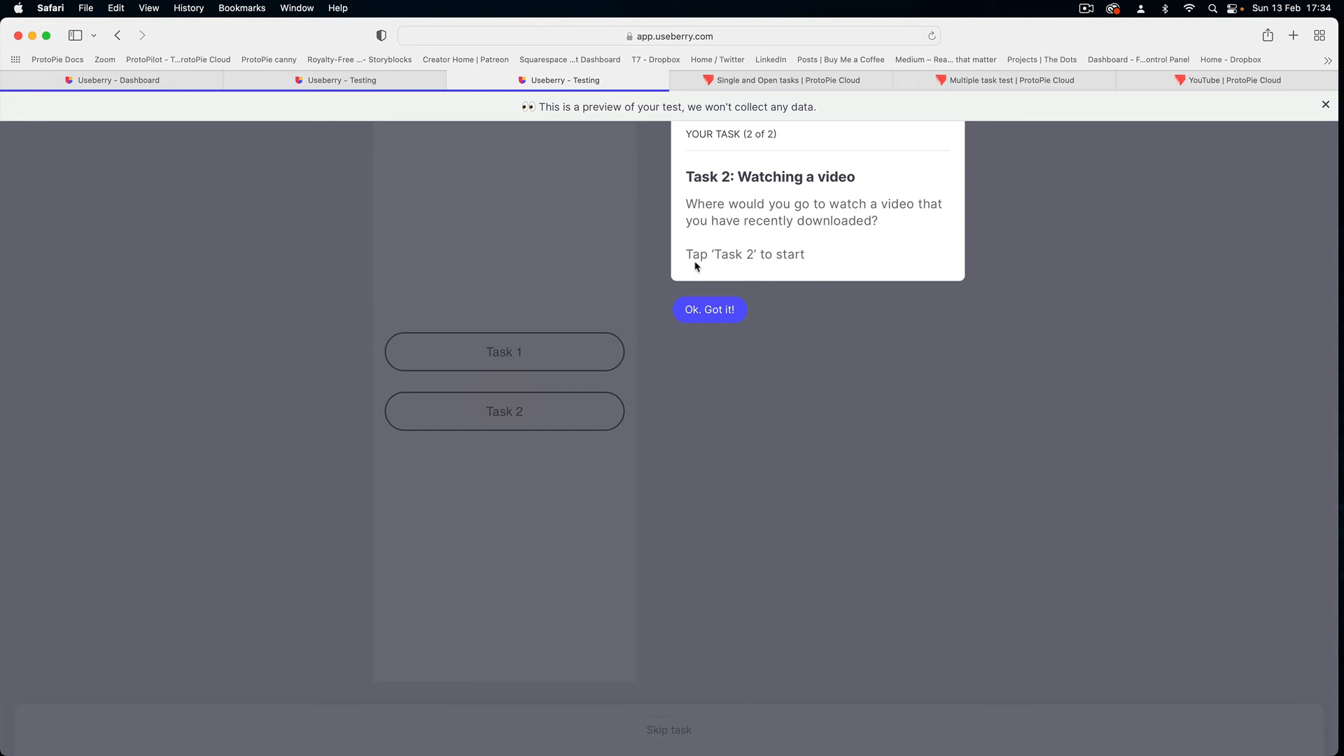
{"action": "left_click", "coordinate": [709, 310]}
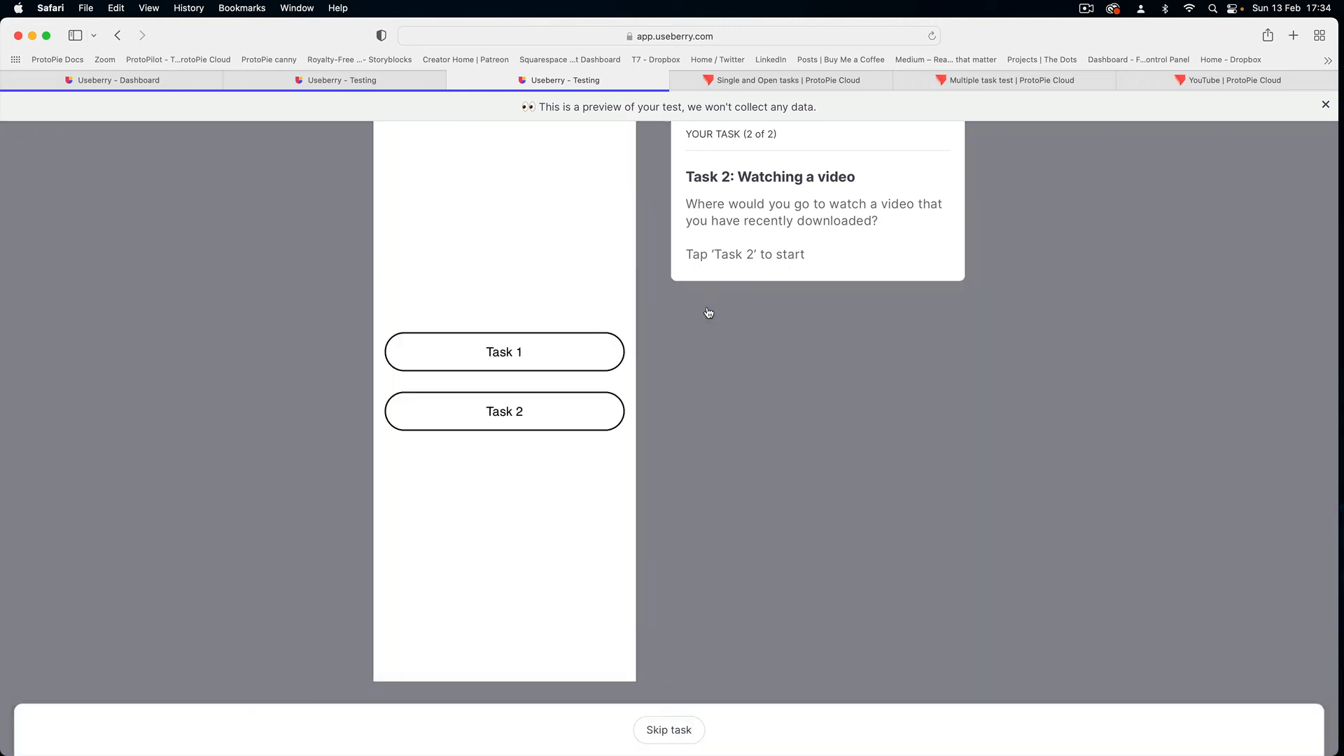
{"action": "left_click", "coordinate": [520, 413]}
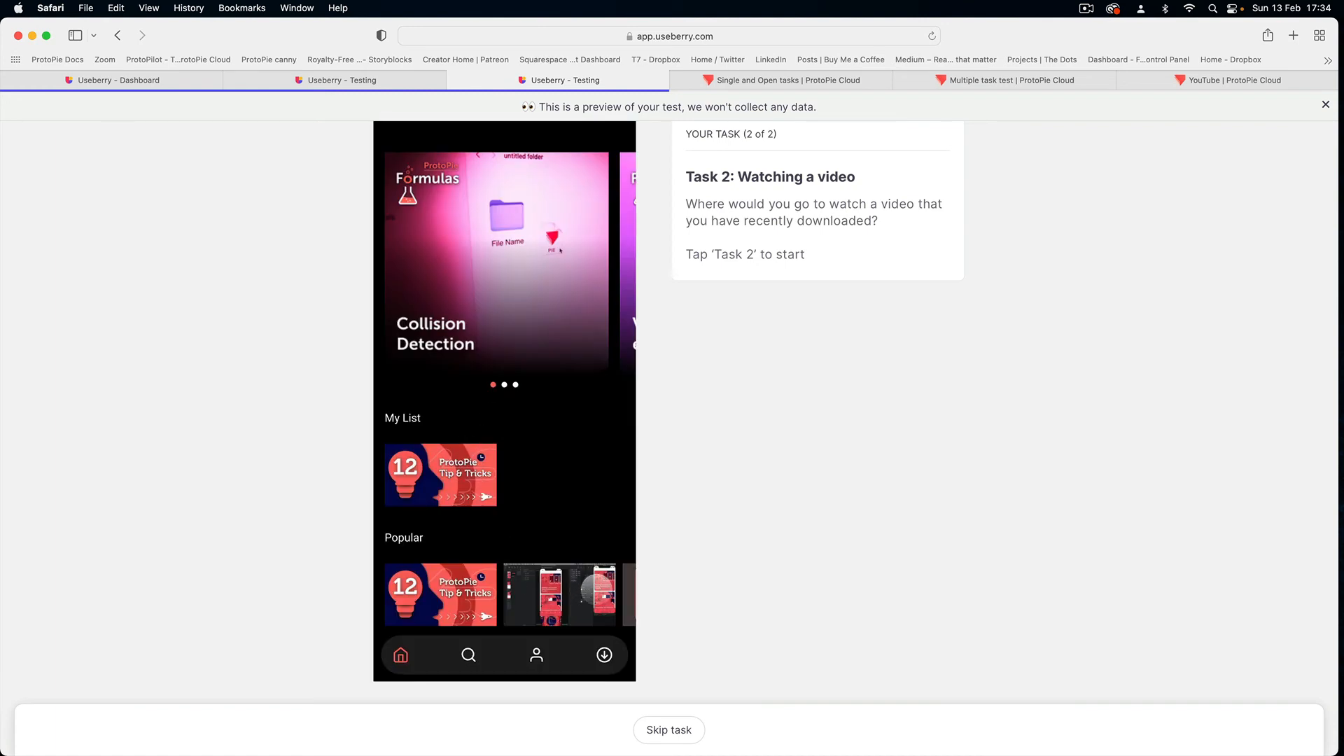
{"action": "left_click_drag", "start_coordinate": [529, 604], "coordinate": [450, 606]}
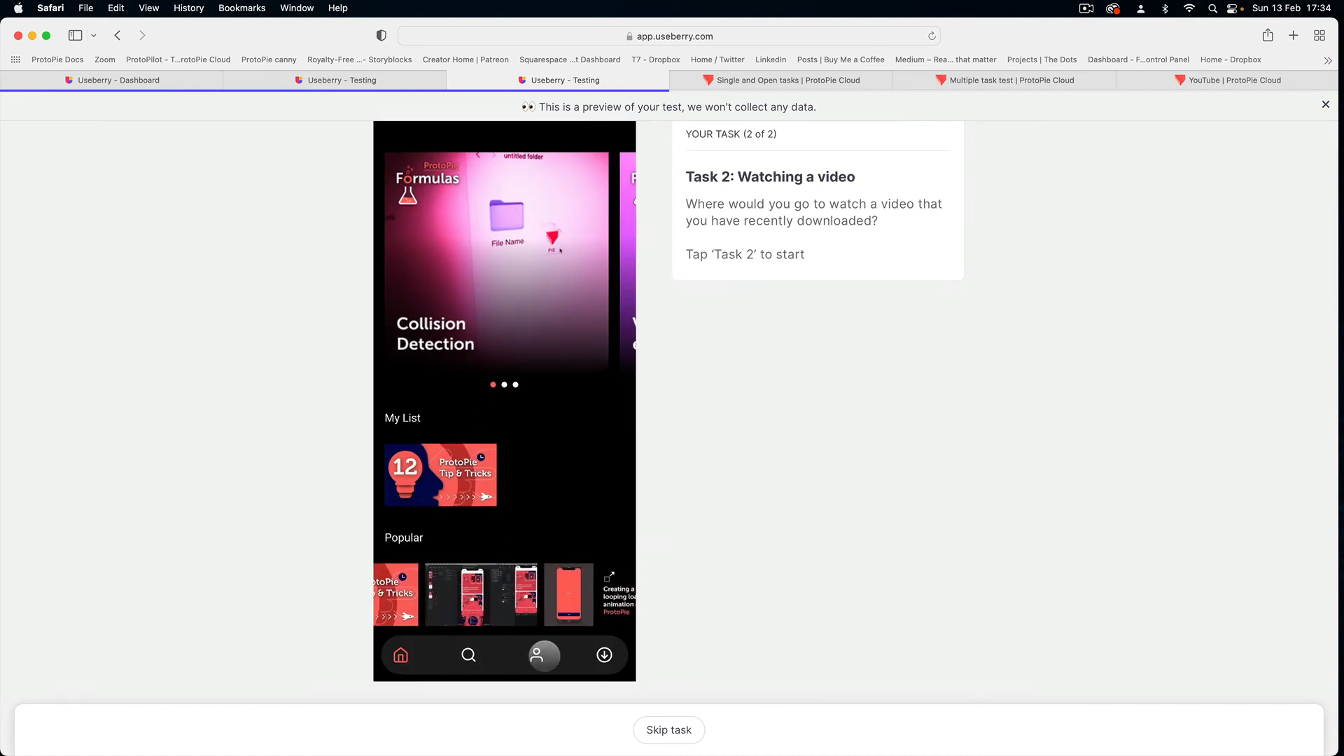
{"action": "left_click", "coordinate": [604, 655]}
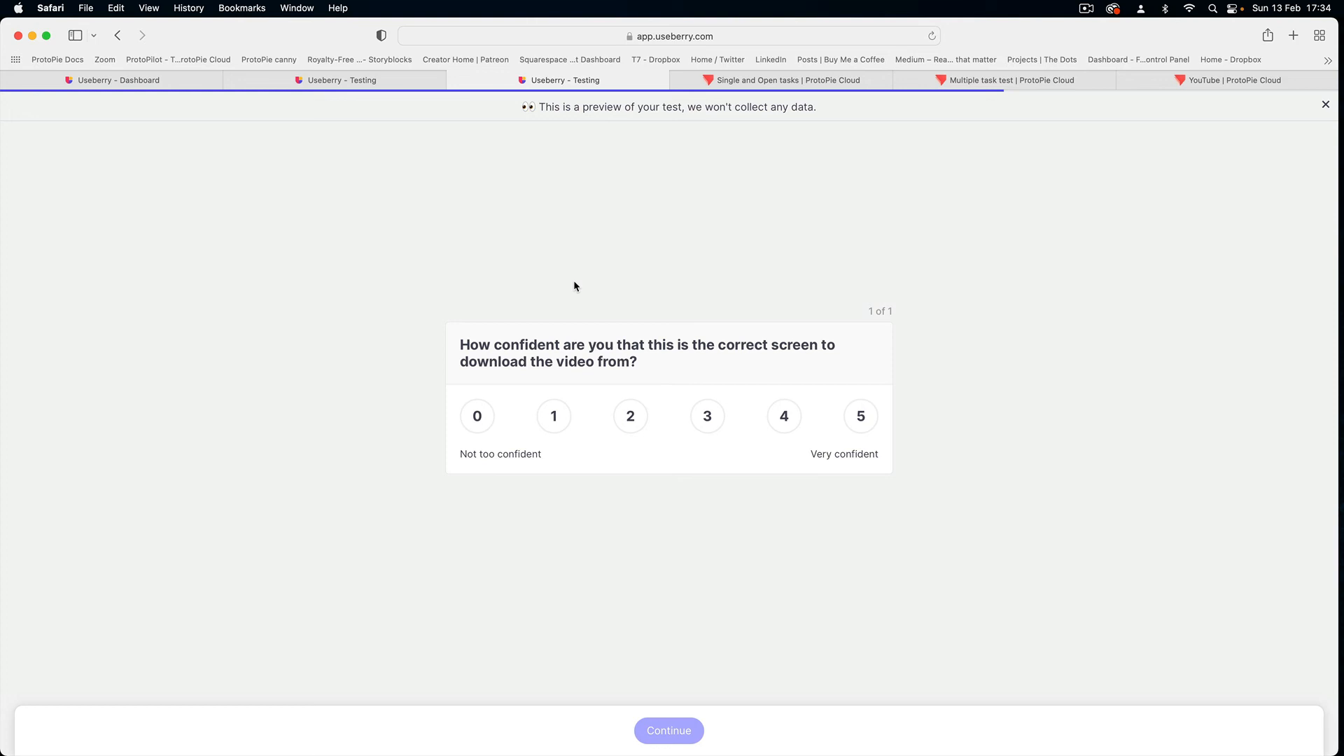
{"action": "left_click", "coordinate": [865, 419]}
{"action": "left_click", "coordinate": [675, 731]}
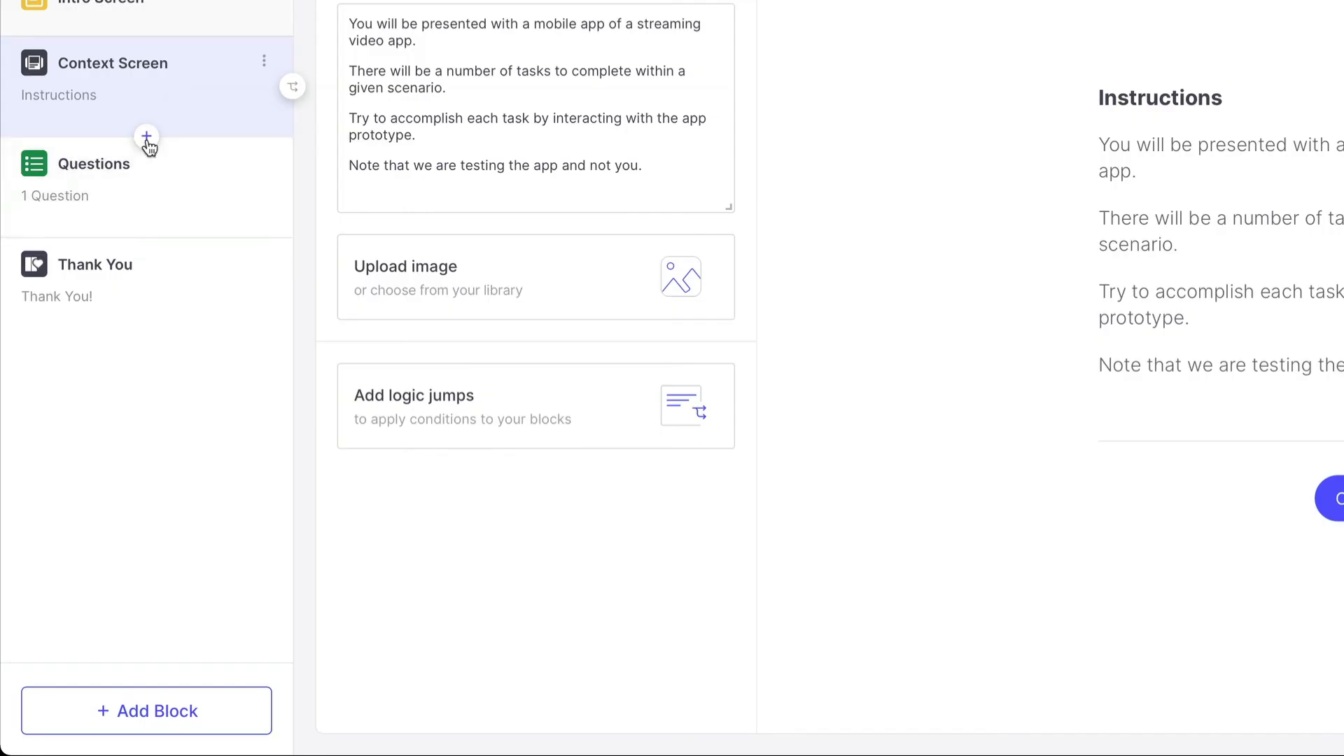
Insert an Open Analytics block between the Context Screen and Questions blocks
{"action": "left_click", "coordinate": [146, 137]}
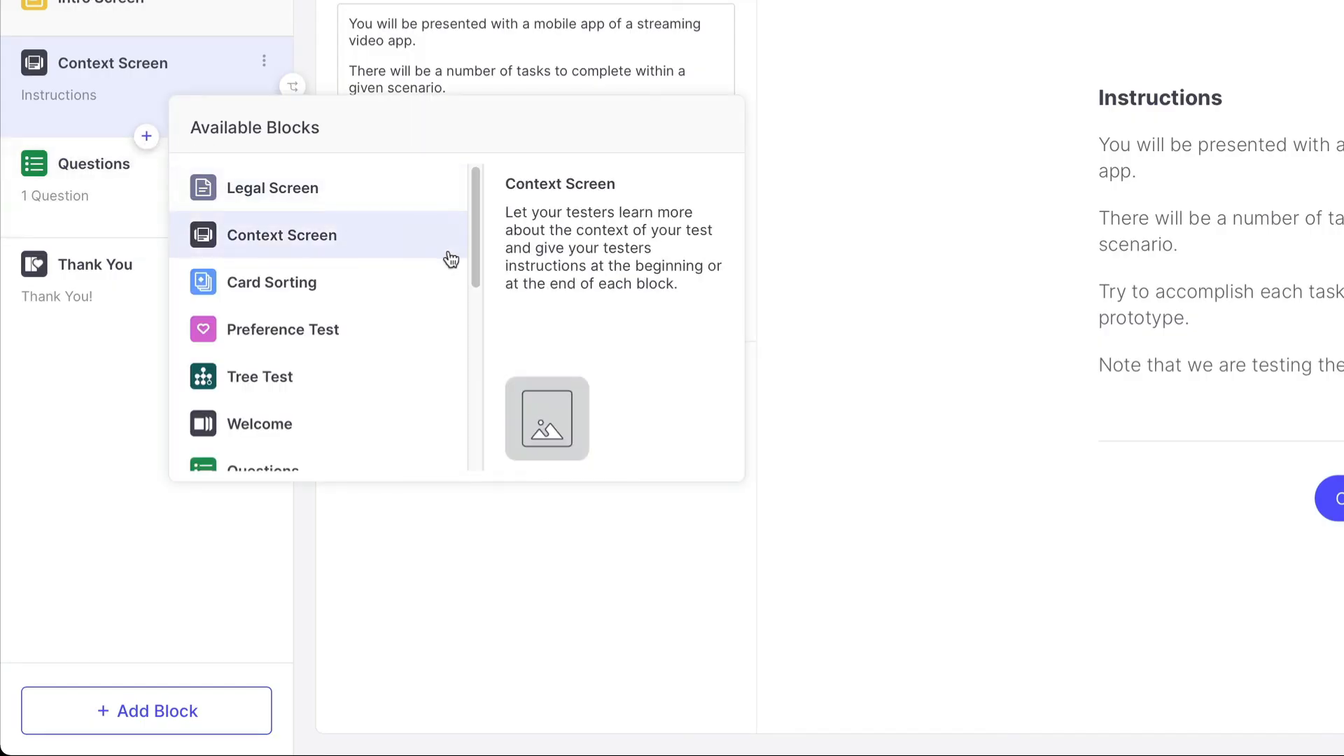
{"action": "left_click_drag", "start_coordinate": [477, 264], "coordinate": [454, 388]}
{"action": "left_click", "coordinate": [303, 396]}
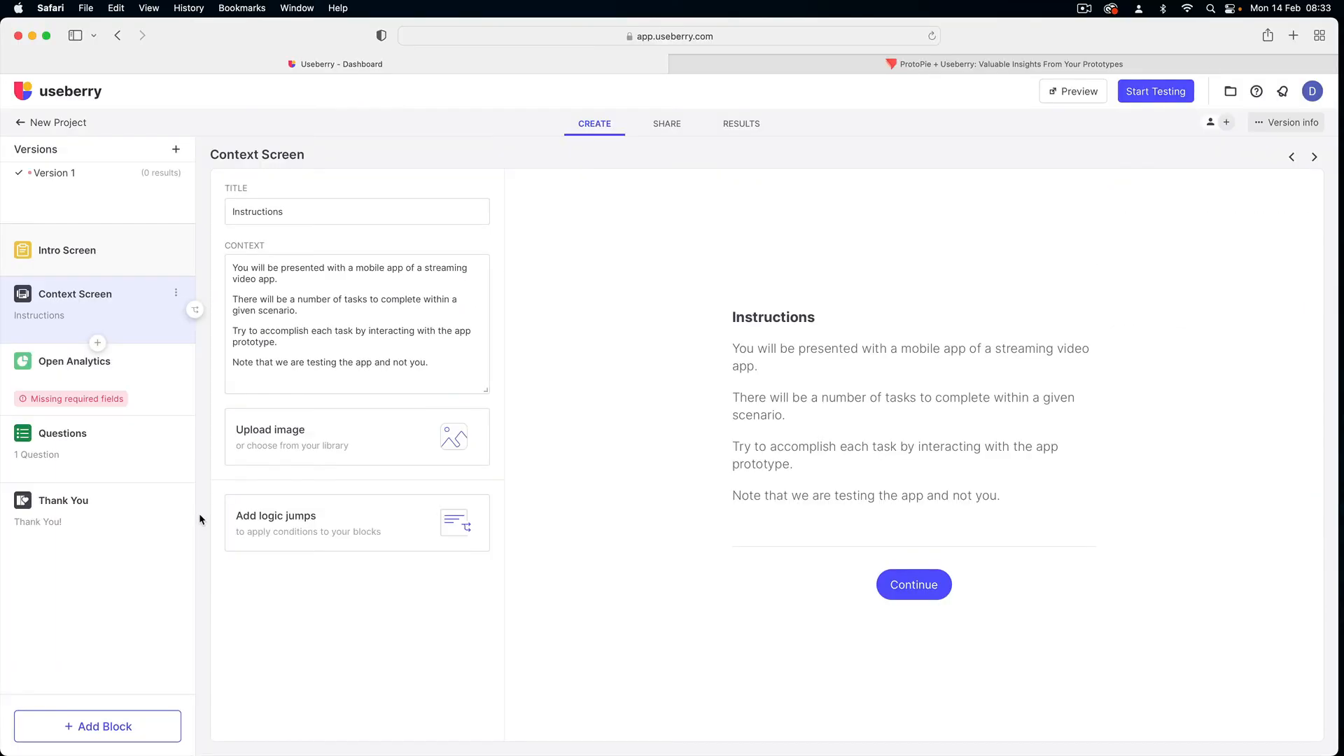
Add the "Single and Open tasks" prototype from the workspace library to the Open Analytics block
{"action": "left_click", "coordinate": [55, 374]}
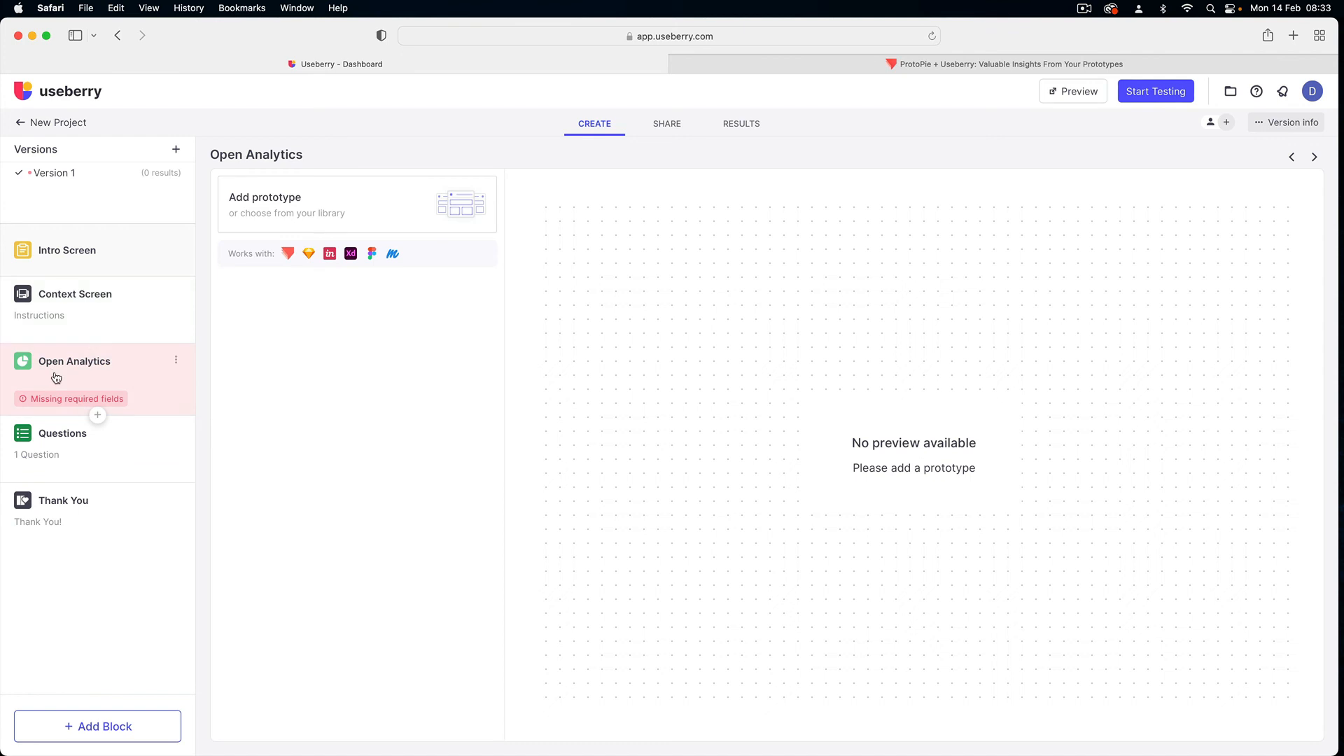
{"action": "left_click", "coordinate": [313, 219]}
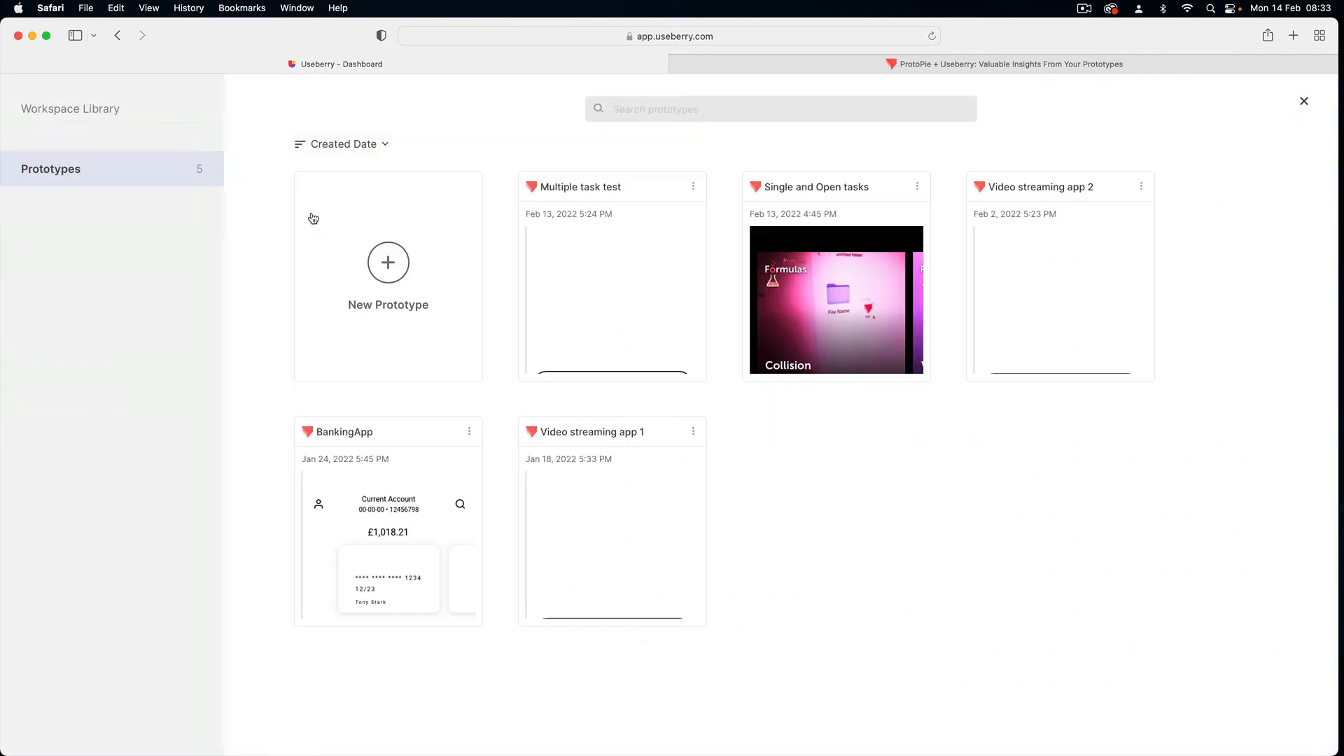
{"action": "left_click", "coordinate": [826, 292]}
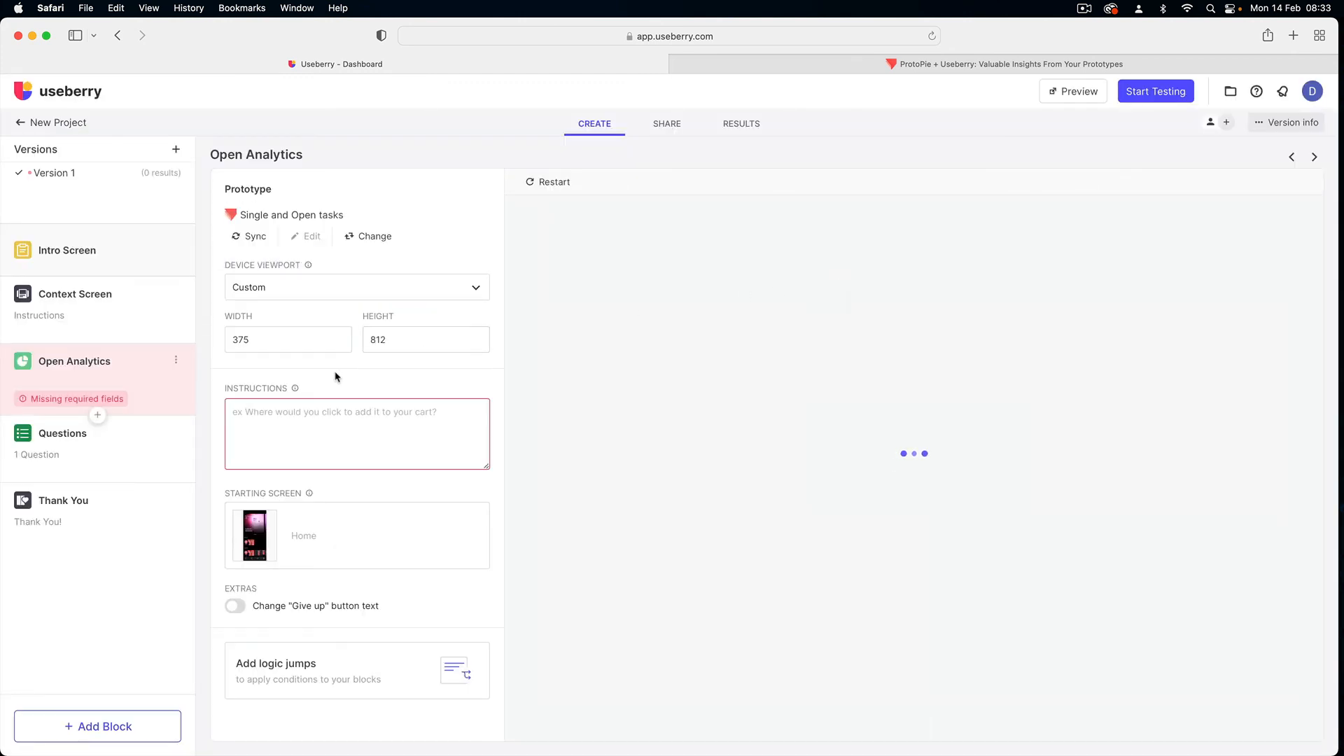
Enter the instructions "Where would you go to watch a video that you have recently downloaded?" and change the "Give up" button text to "Task completed"
{"action": "left_click", "coordinate": [287, 425]}
{"action": "type", "text": "Where would you go to watch a video that you have recently downloaded?"}
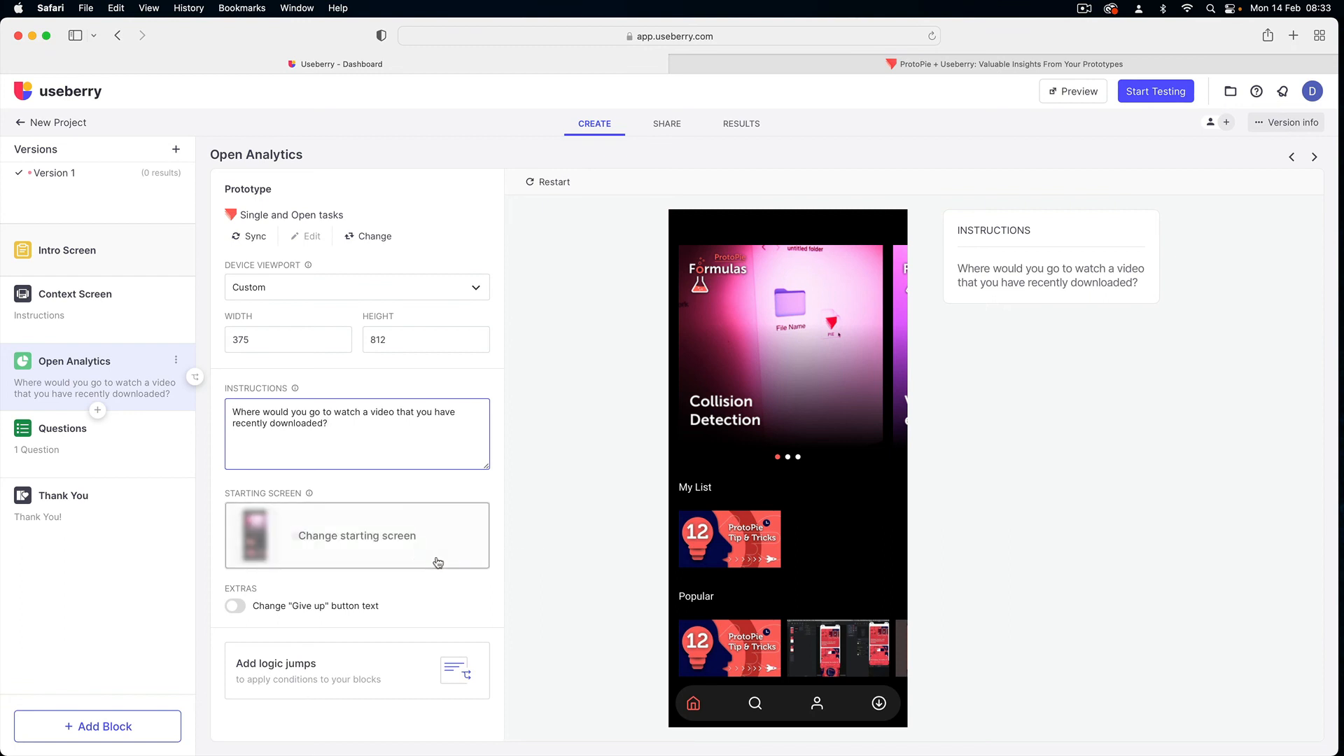
{"action": "left_click", "coordinate": [232, 609]}
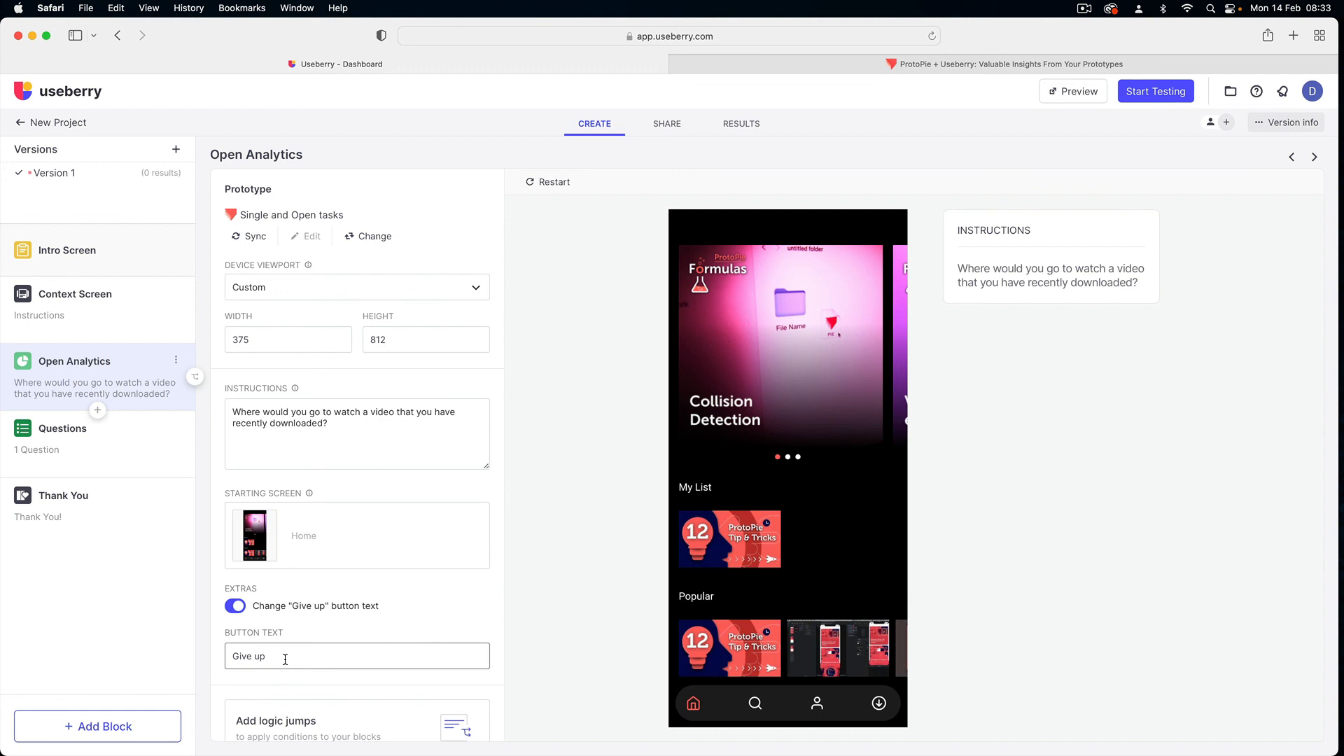
{"action": "left_click_drag", "start_coordinate": [285, 658], "coordinate": [226, 658]}
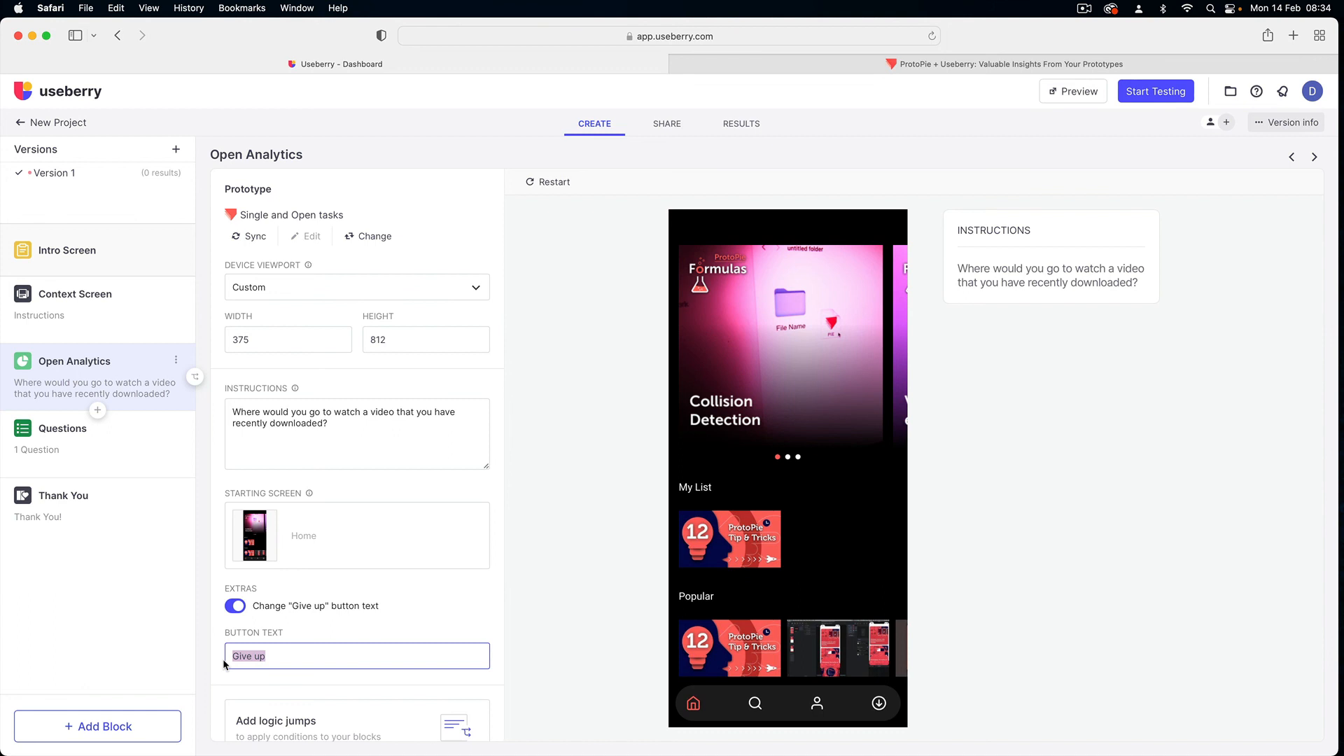
{"action": "type", "text": "Task completed"}
Preview the test, continue past the intro and context screens, and acknowledge the Open Analytics task instructions
{"action": "left_click", "coordinate": [1071, 91]}
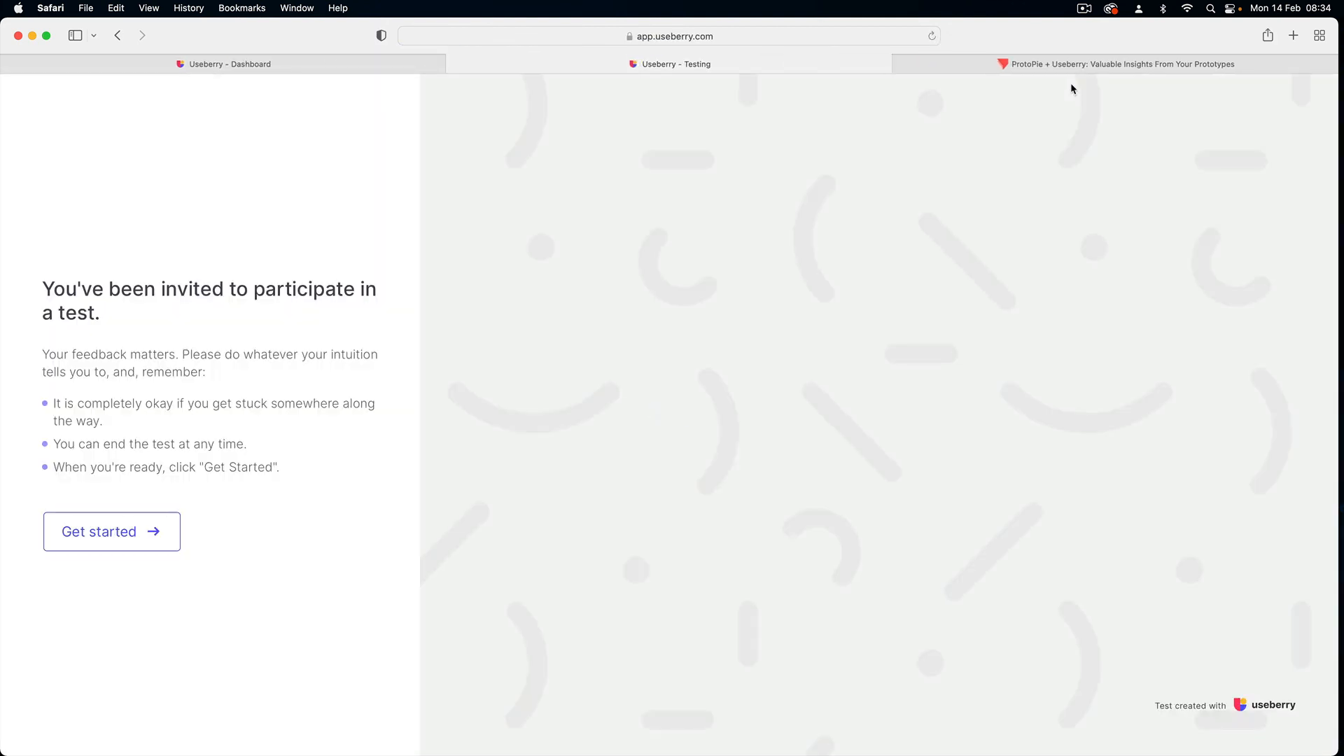
{"action": "left_click", "coordinate": [100, 533]}
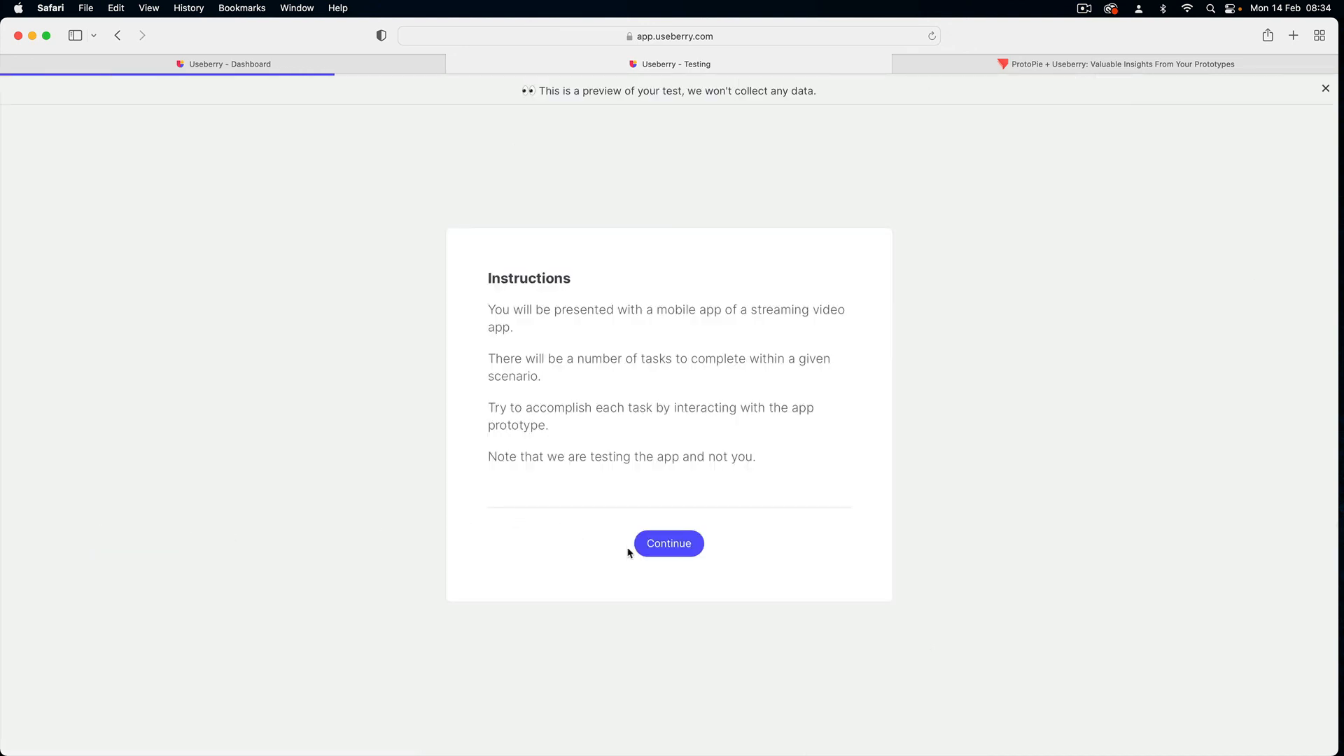
{"action": "left_click", "coordinate": [669, 546]}
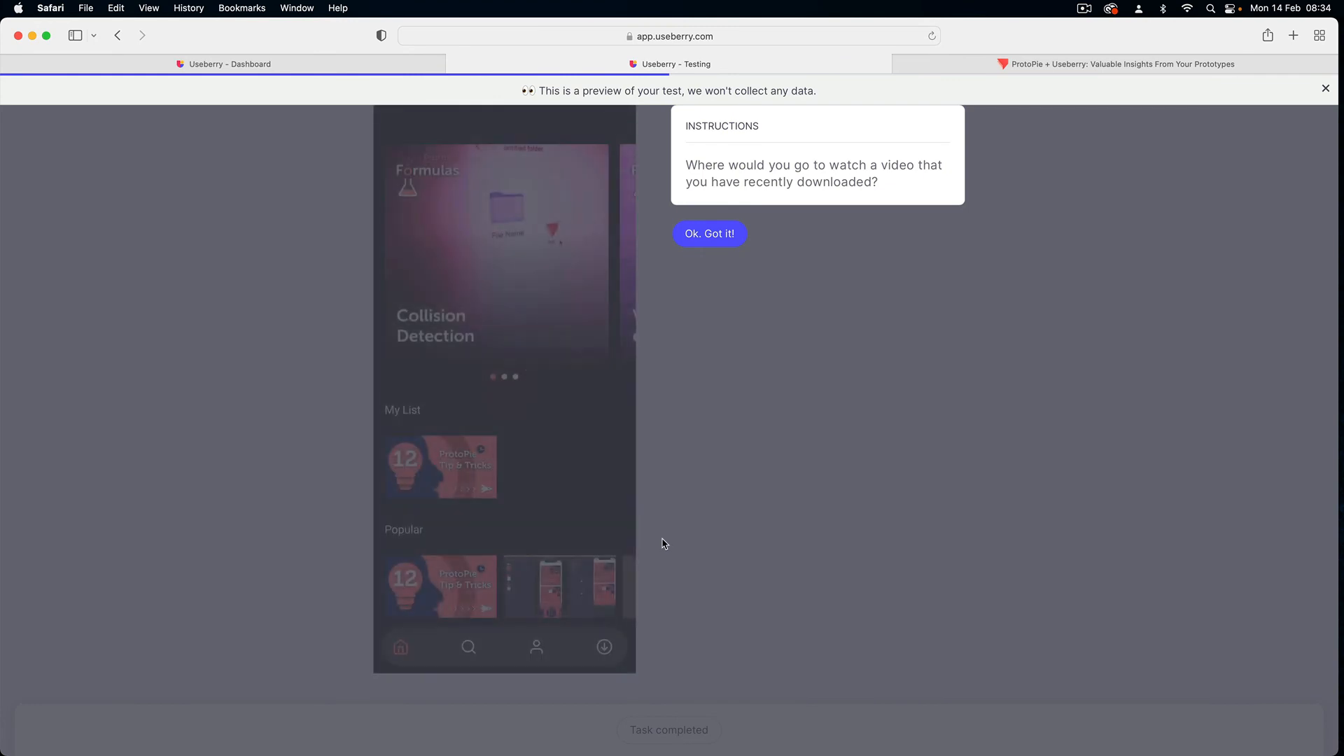
{"action": "left_click", "coordinate": [705, 235]}
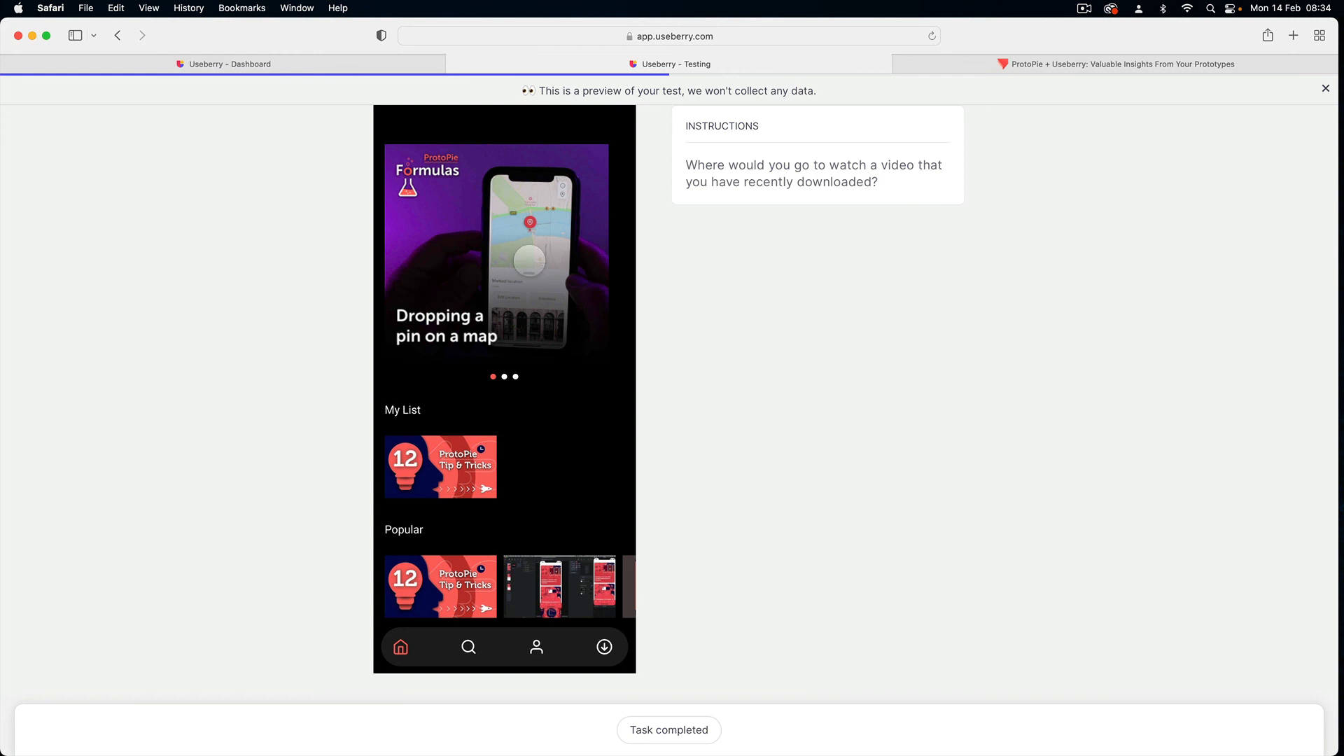
Download the "Dropping a pin on a map" video in the prototype and return to the home screen to open Downloads
{"action": "left_click", "coordinate": [530, 260]}
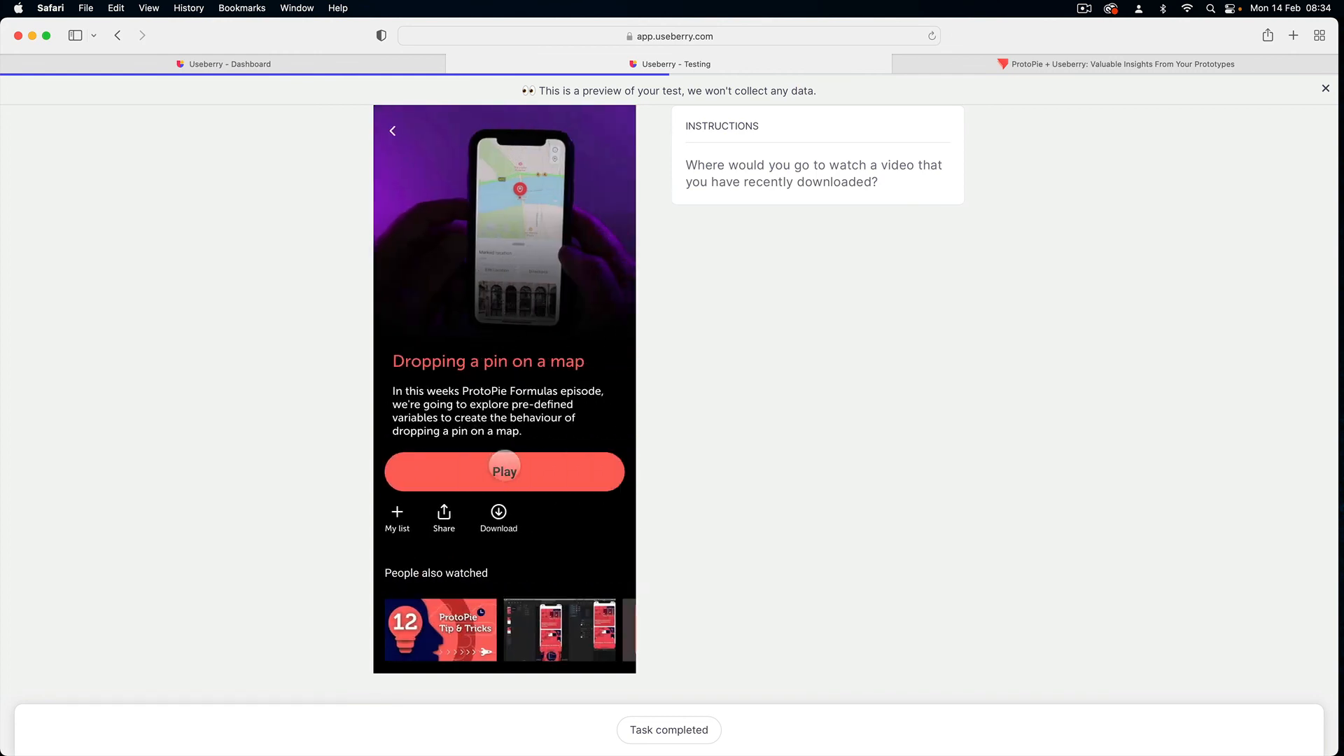
{"action": "left_click", "coordinate": [497, 511]}
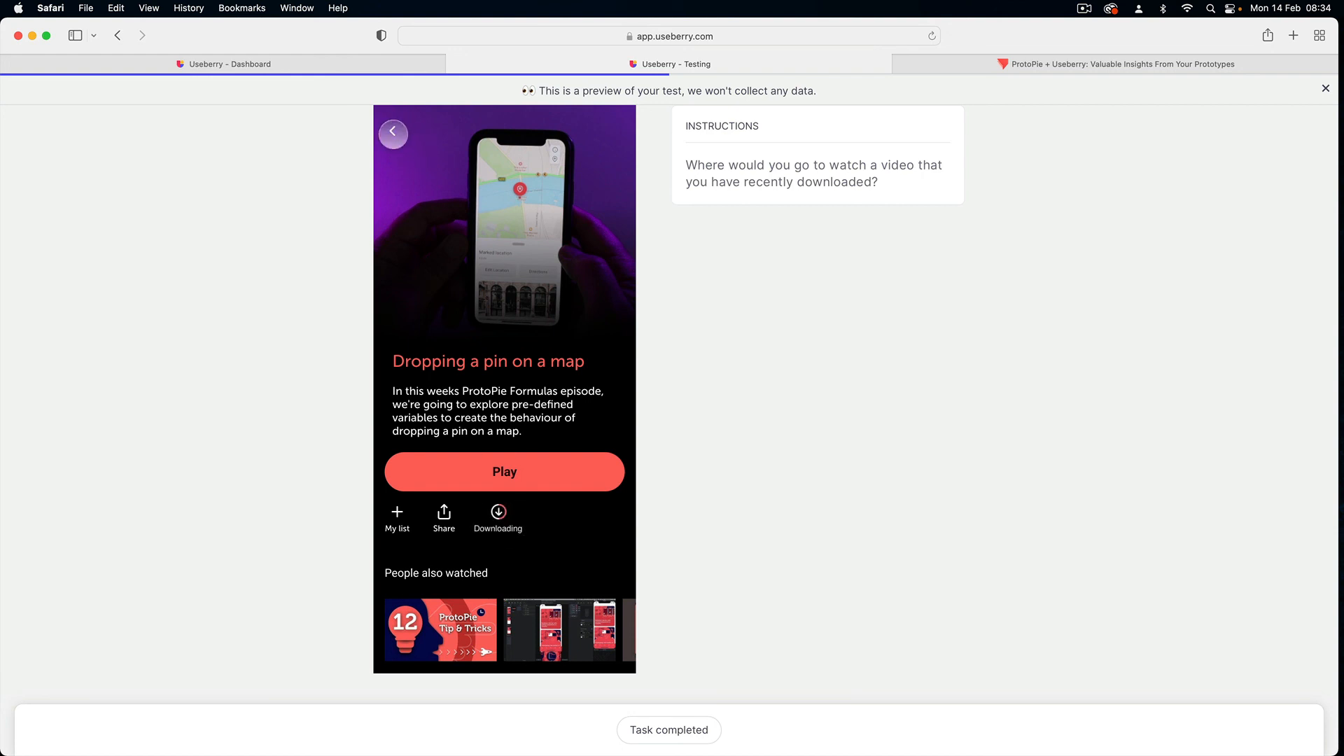
{"action": "left_click", "coordinate": [393, 133]}
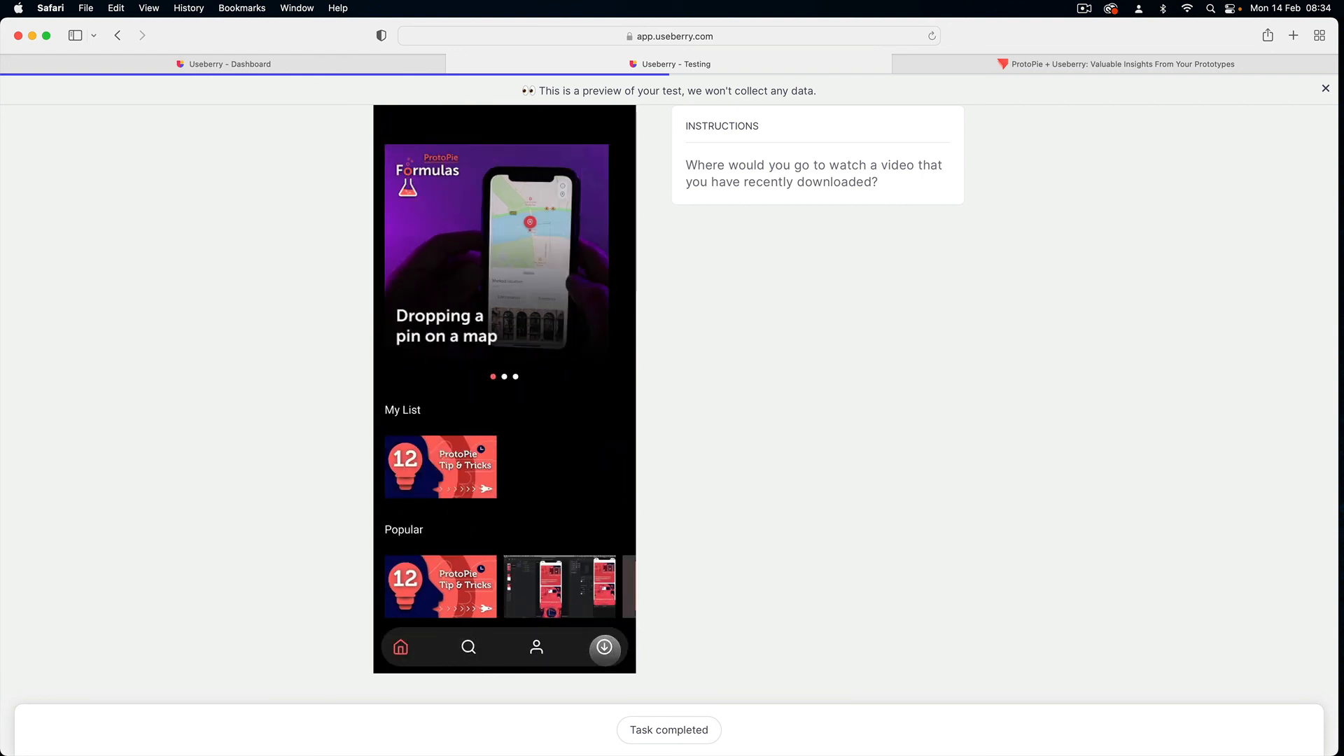
{"action": "left_click", "coordinate": [604, 647]}
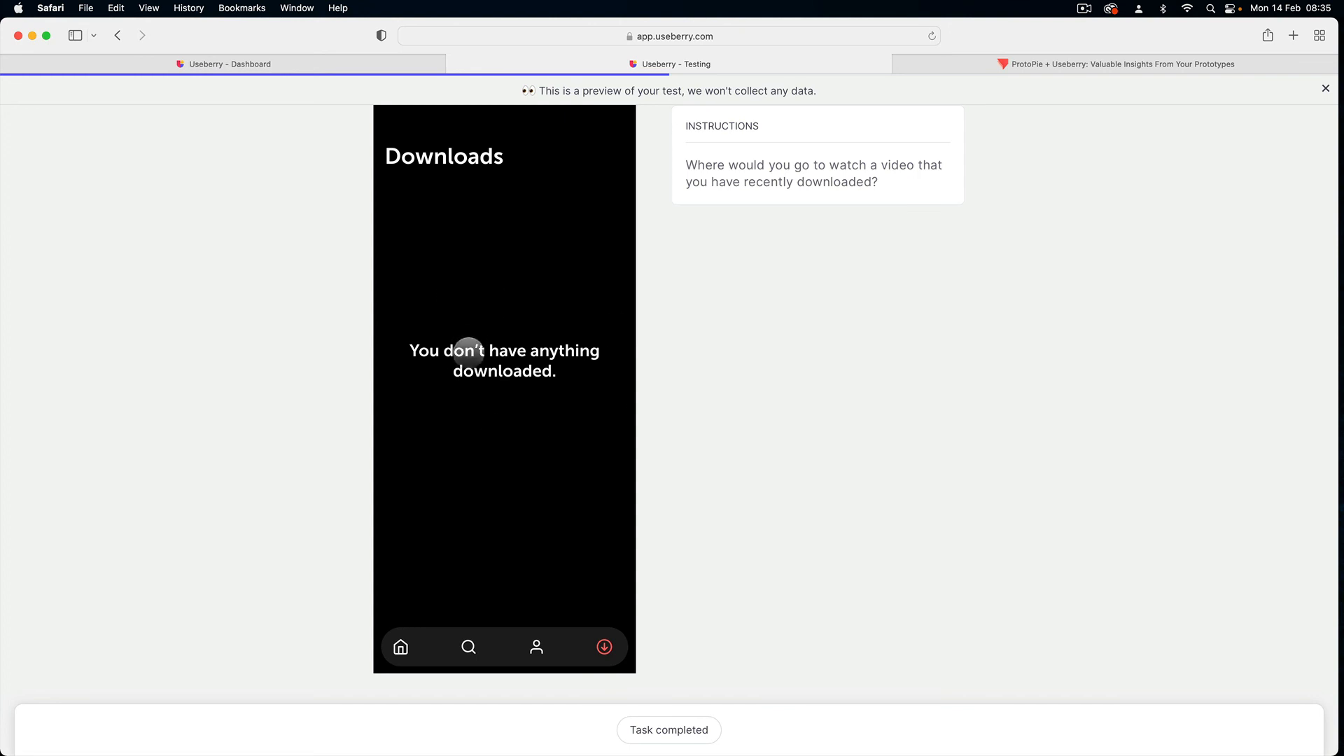
Check the "Dropping a pin on a map" video's download status from the home screen, and reopen the prototype's Downloads screen
{"action": "left_click", "coordinate": [401, 646]}
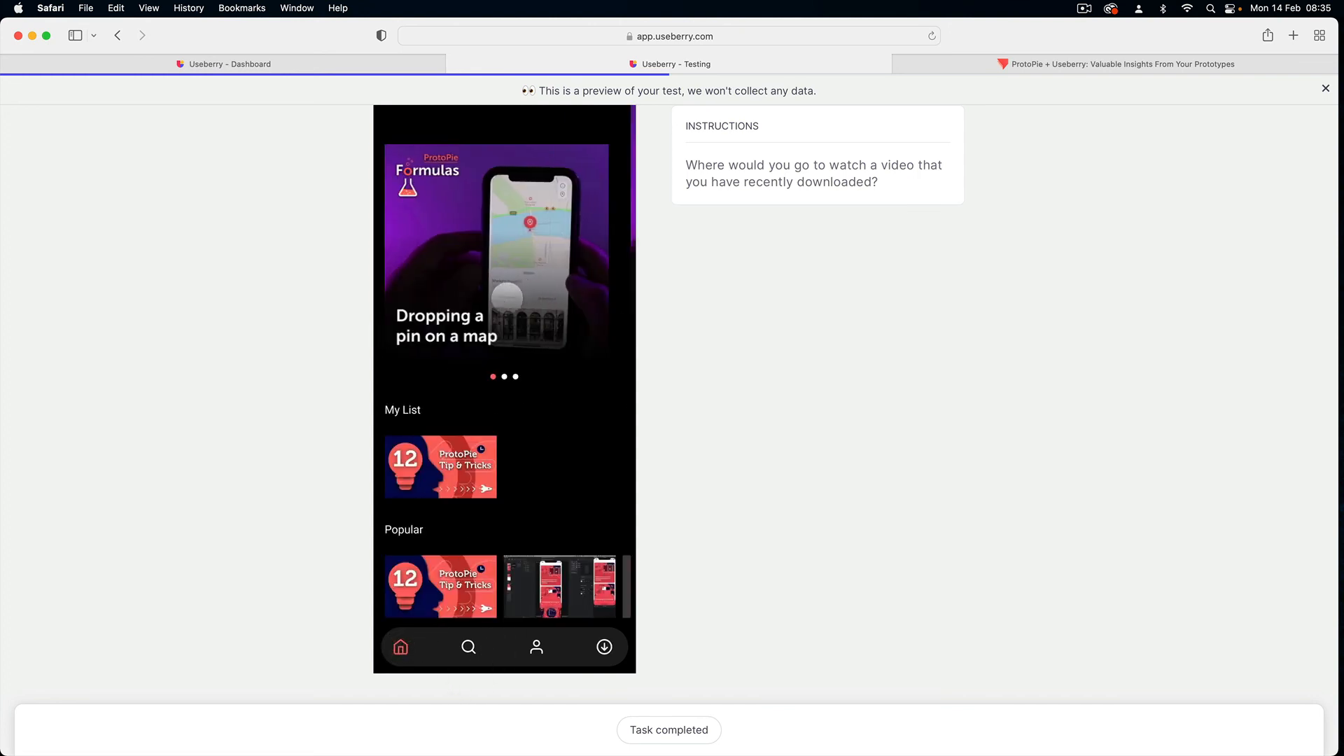
{"action": "left_click", "coordinate": [513, 296]}
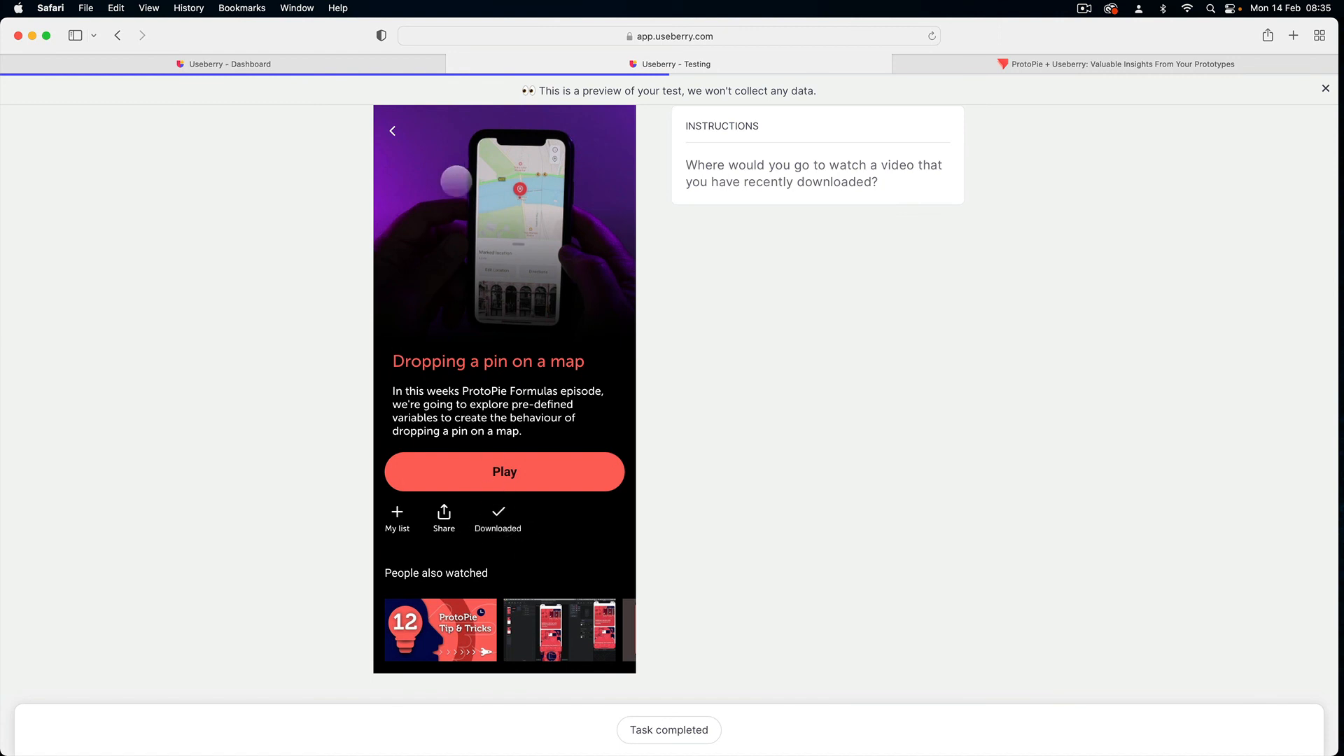
{"action": "left_click", "coordinate": [392, 132]}
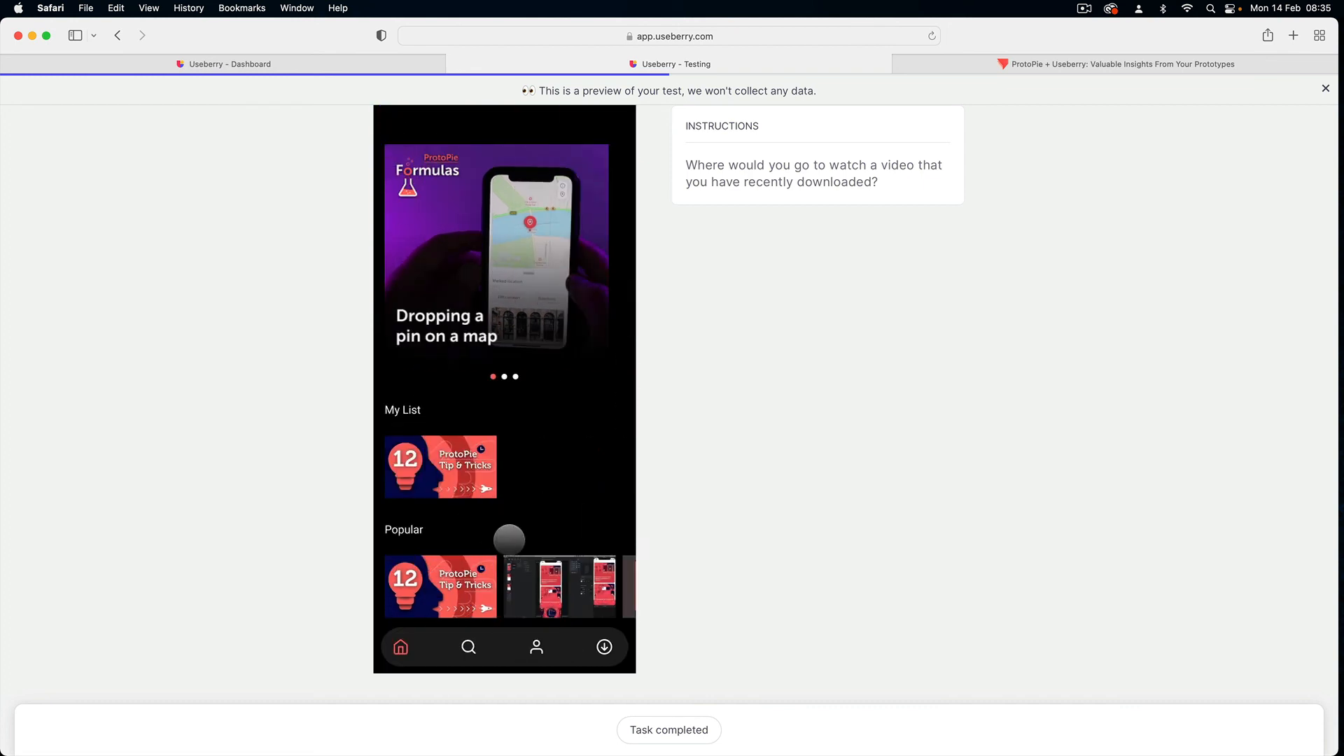
{"action": "left_click", "coordinate": [604, 647]}
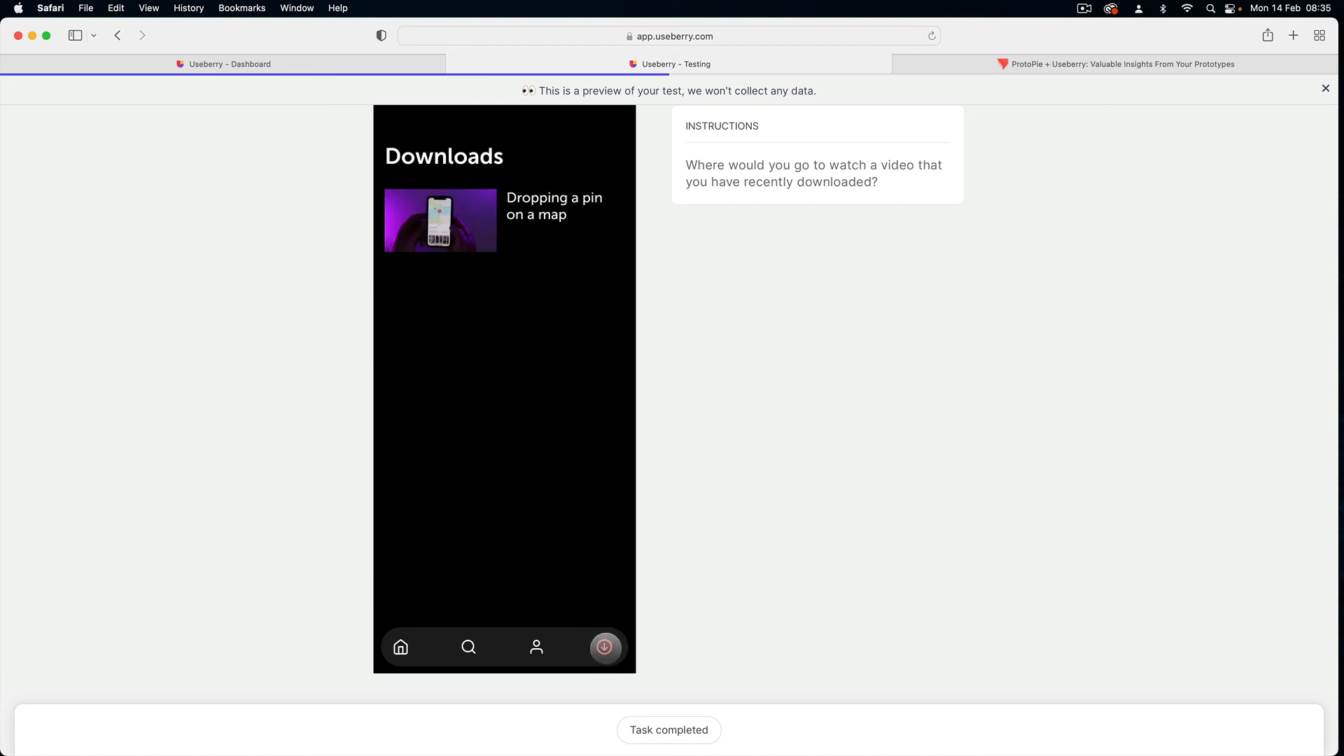